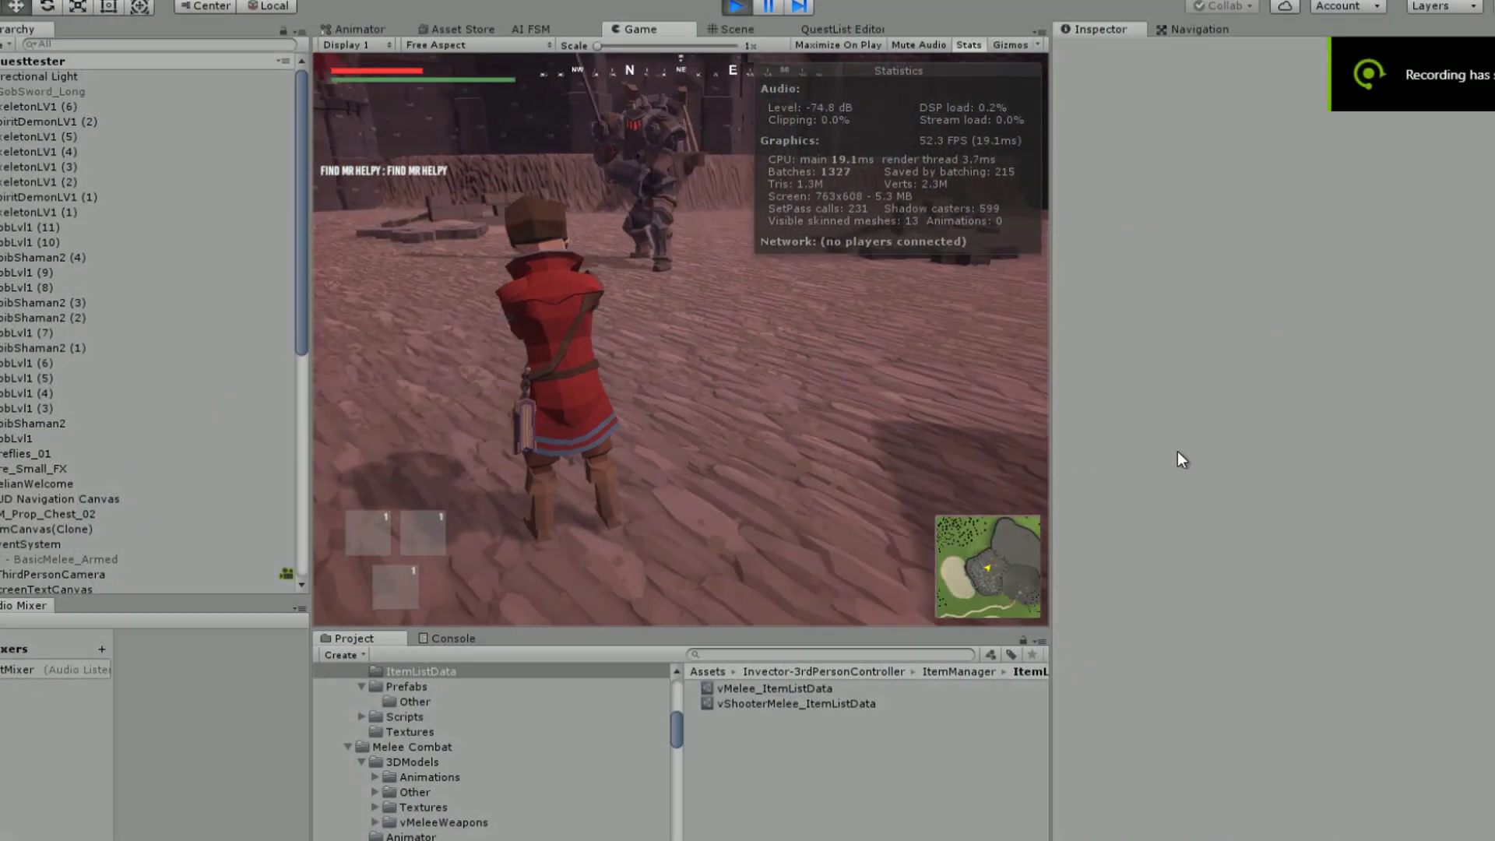
Enlarge the Game view by narrowing the Inspector and Hierarchy panels beside it
key("s")
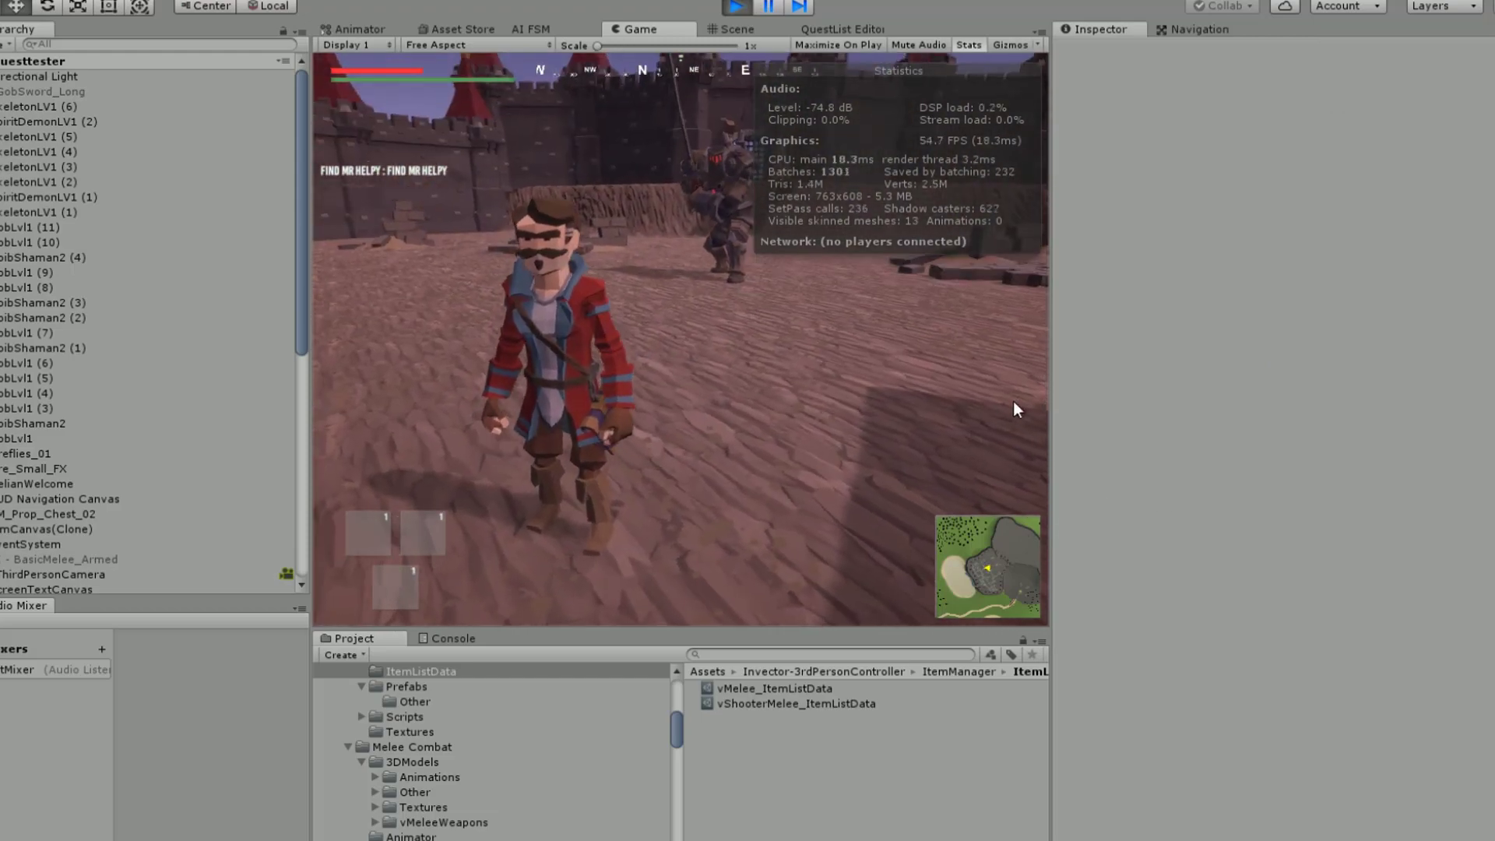
left_click_drag(1045, 404, 1247, 405)
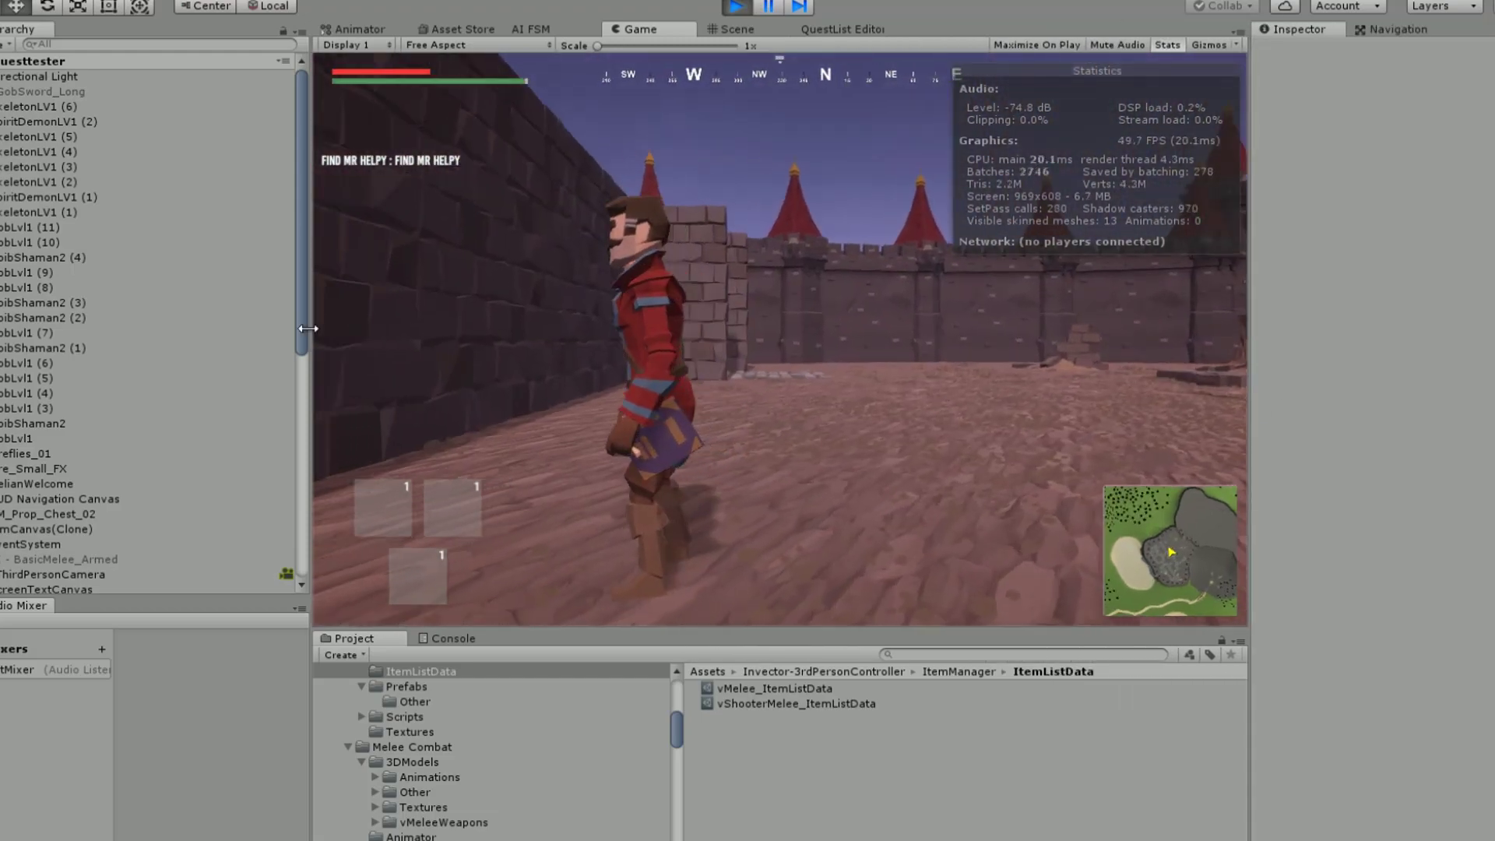
left_click_drag(293, 338, 162, 337)
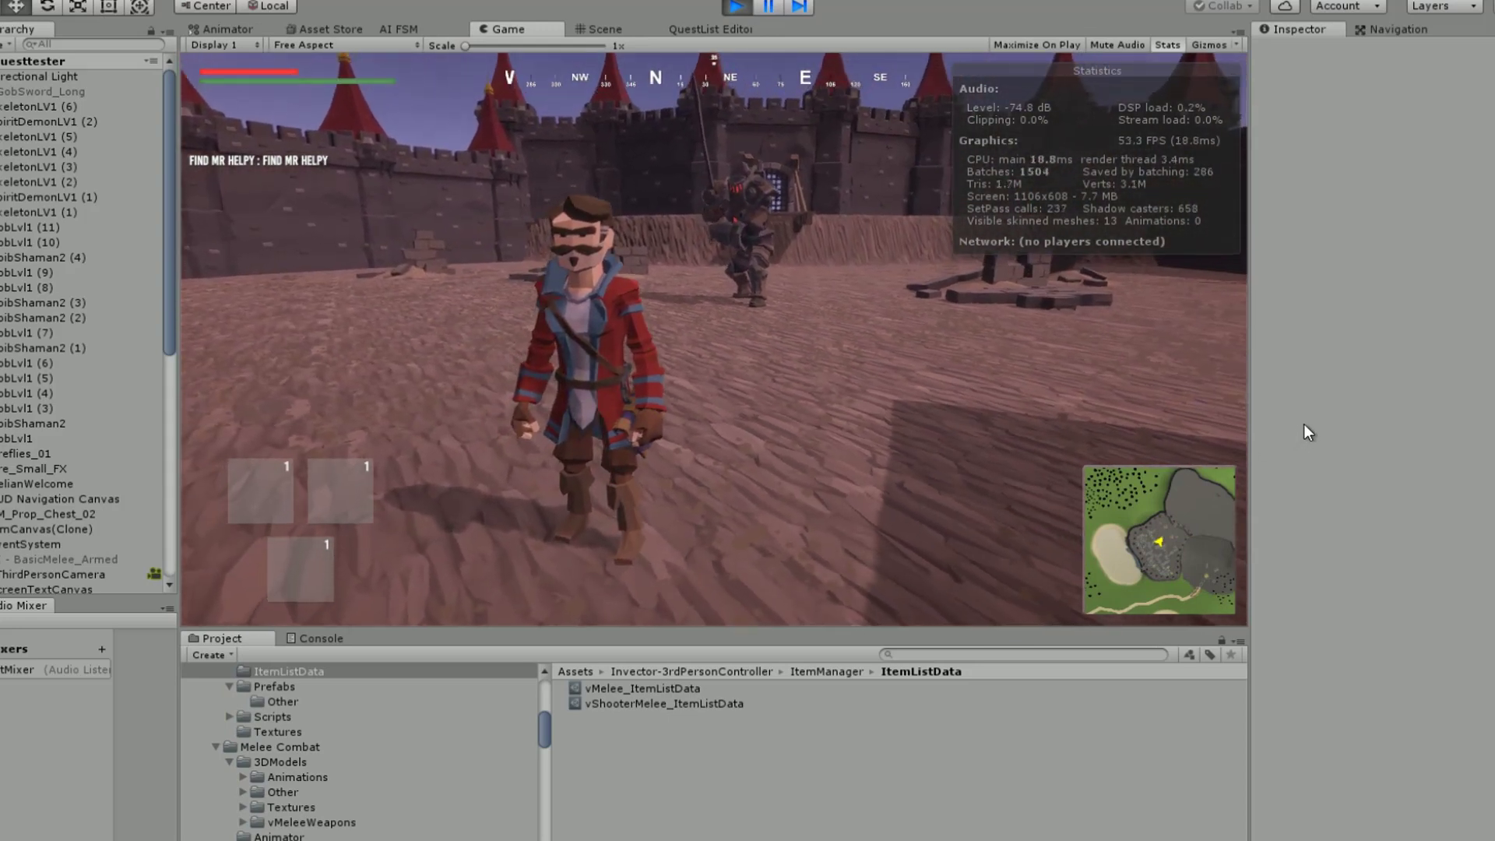
key("w")
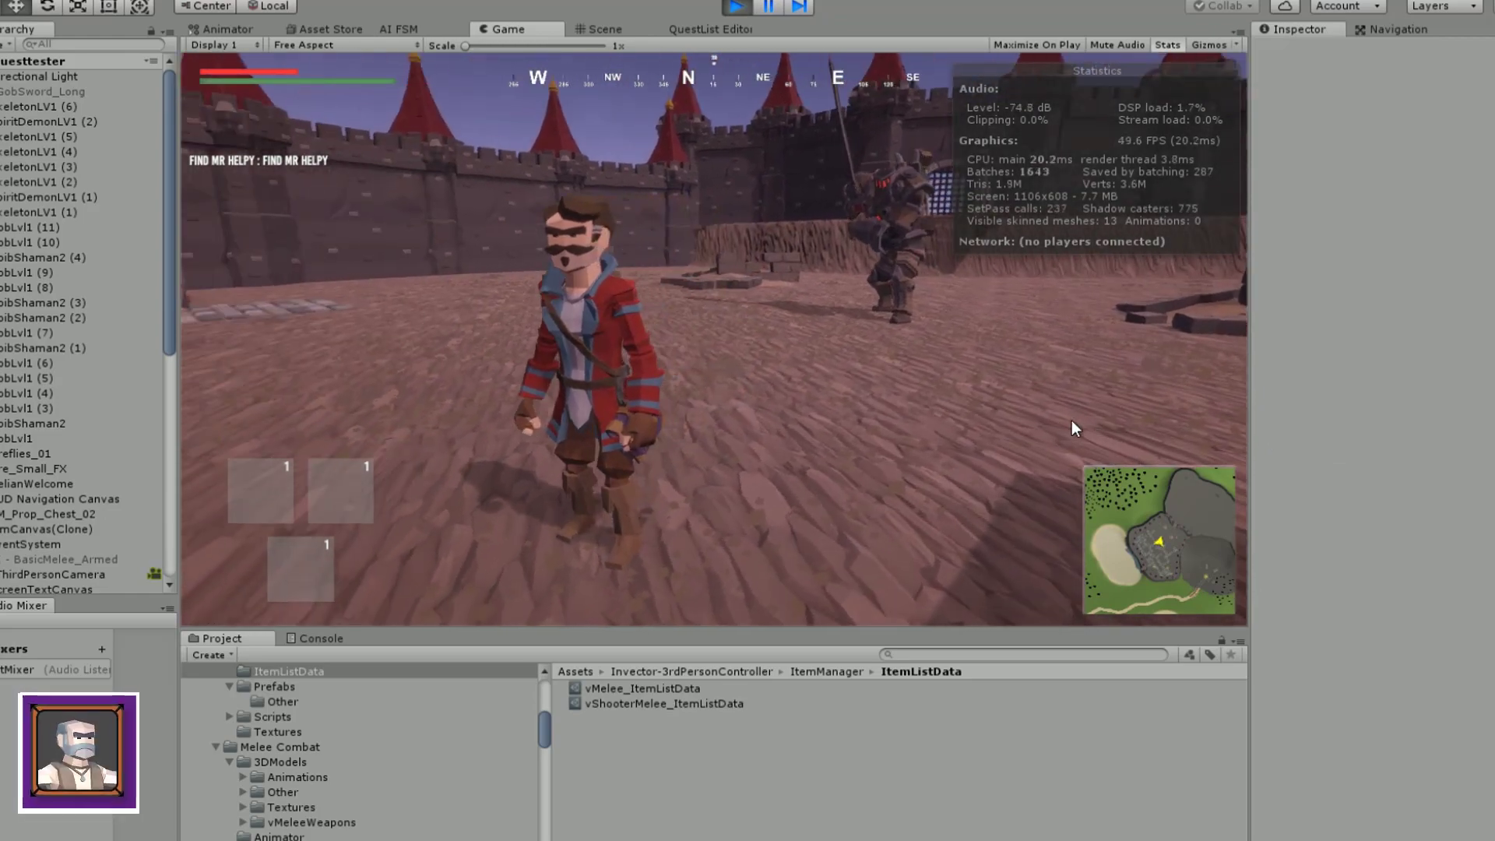
key("d")
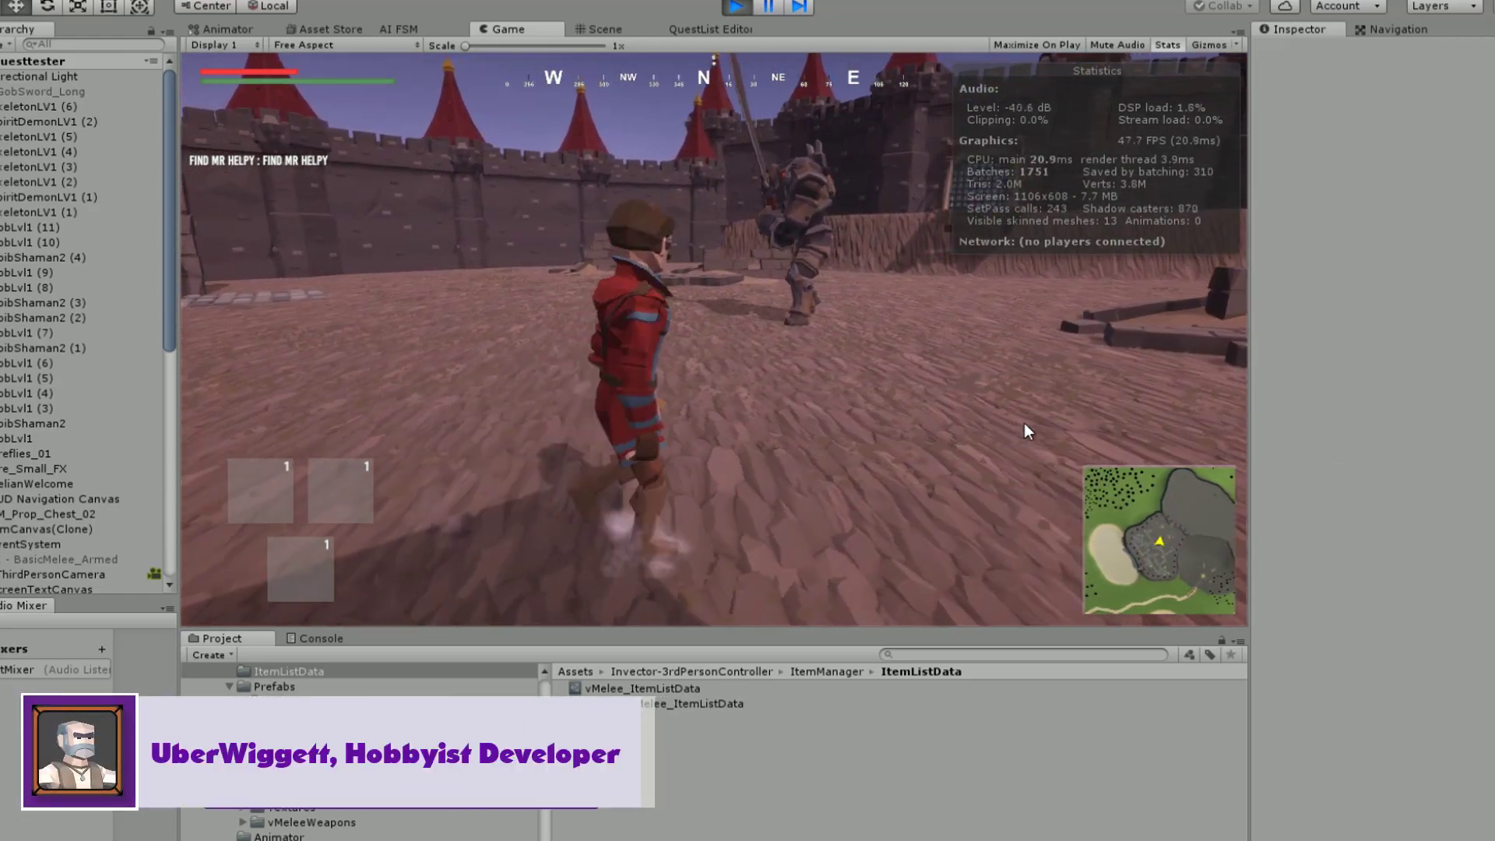
key("s")
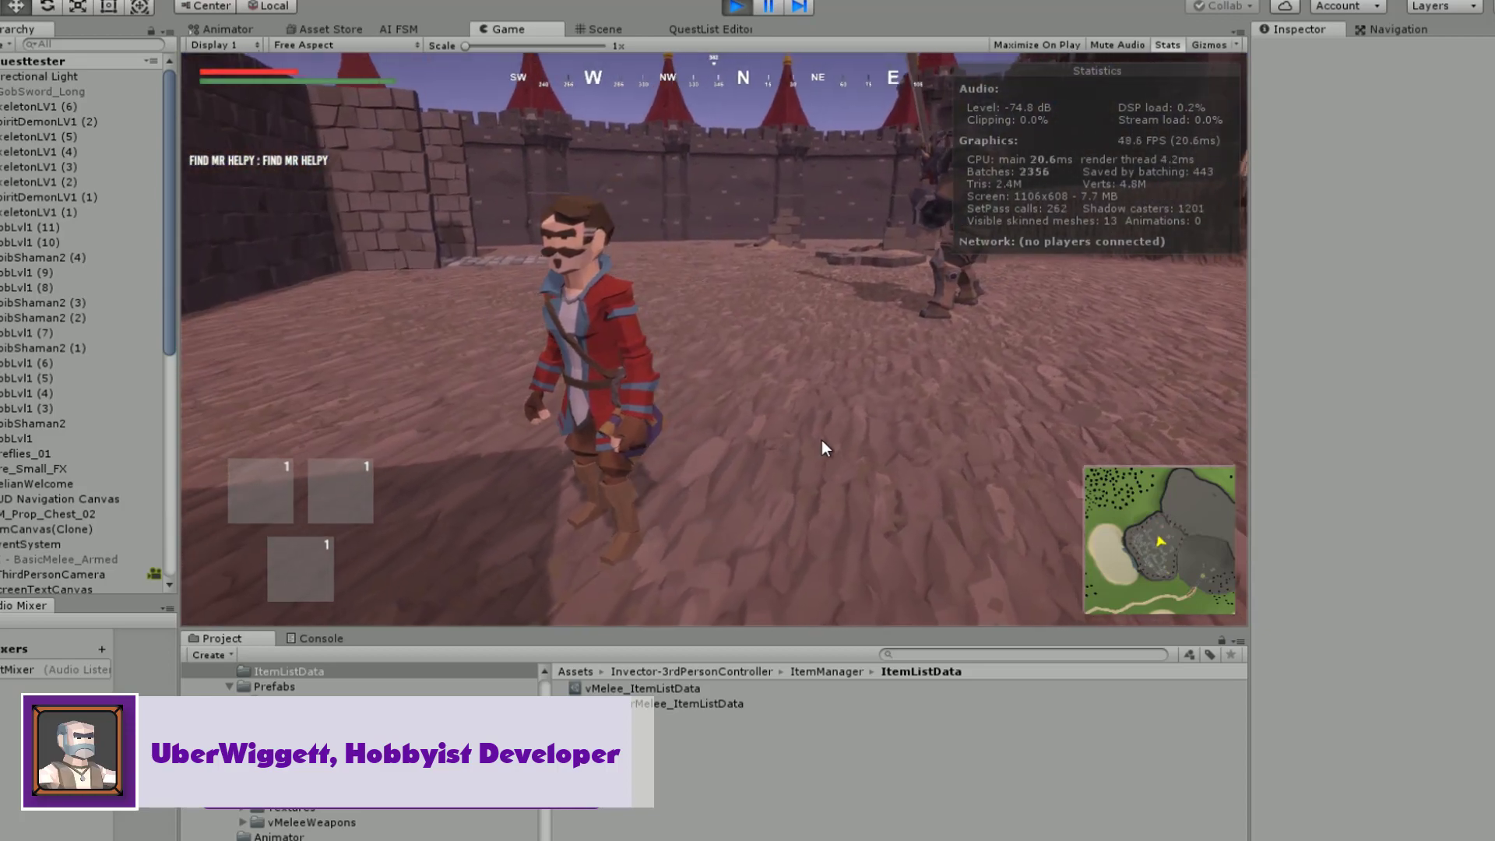
key("d")
key("s")
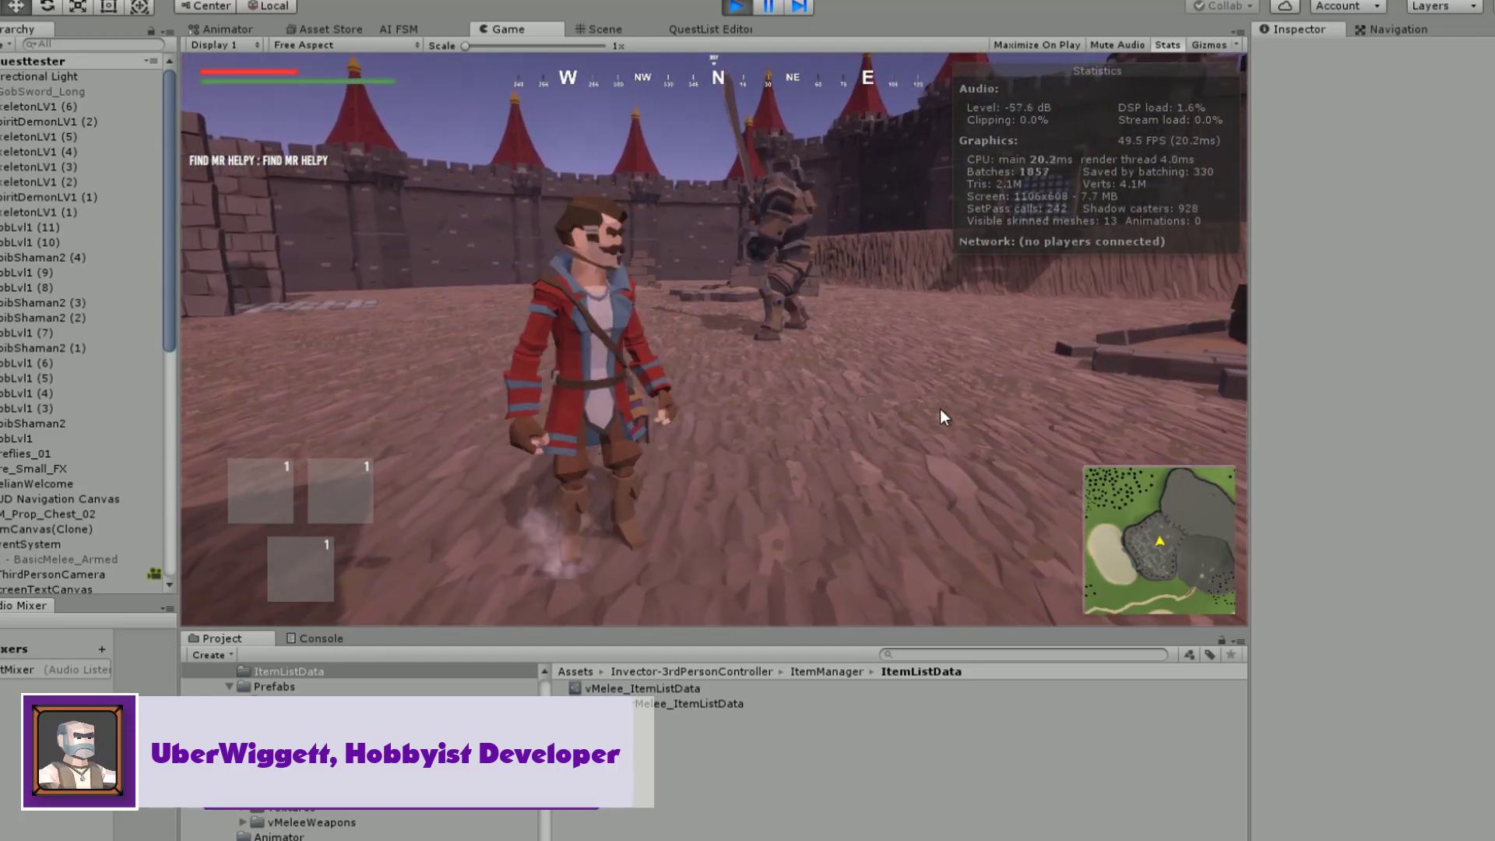
key("w")
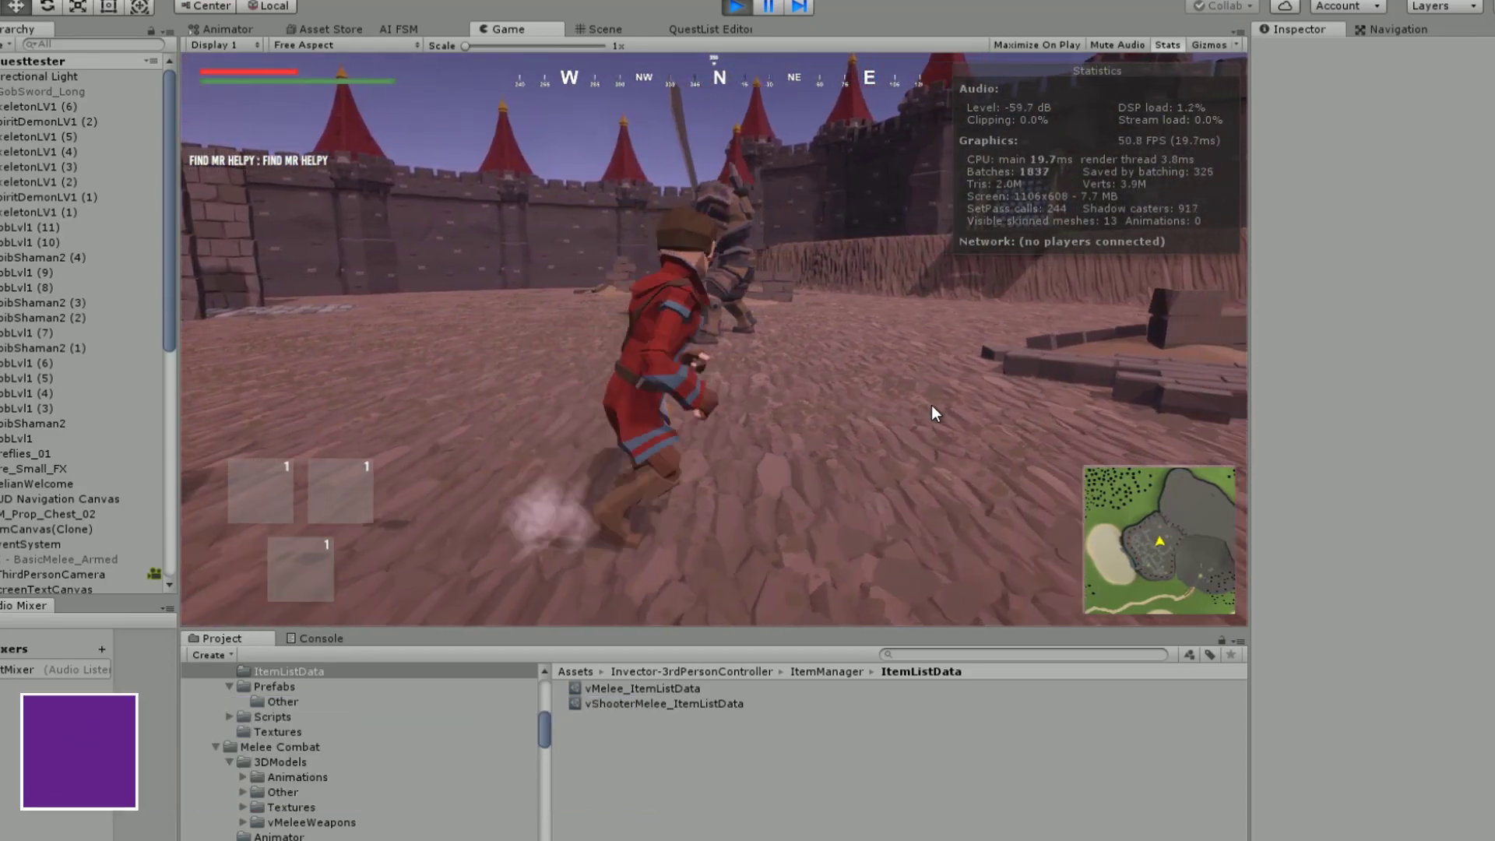
key("a")
key("w")
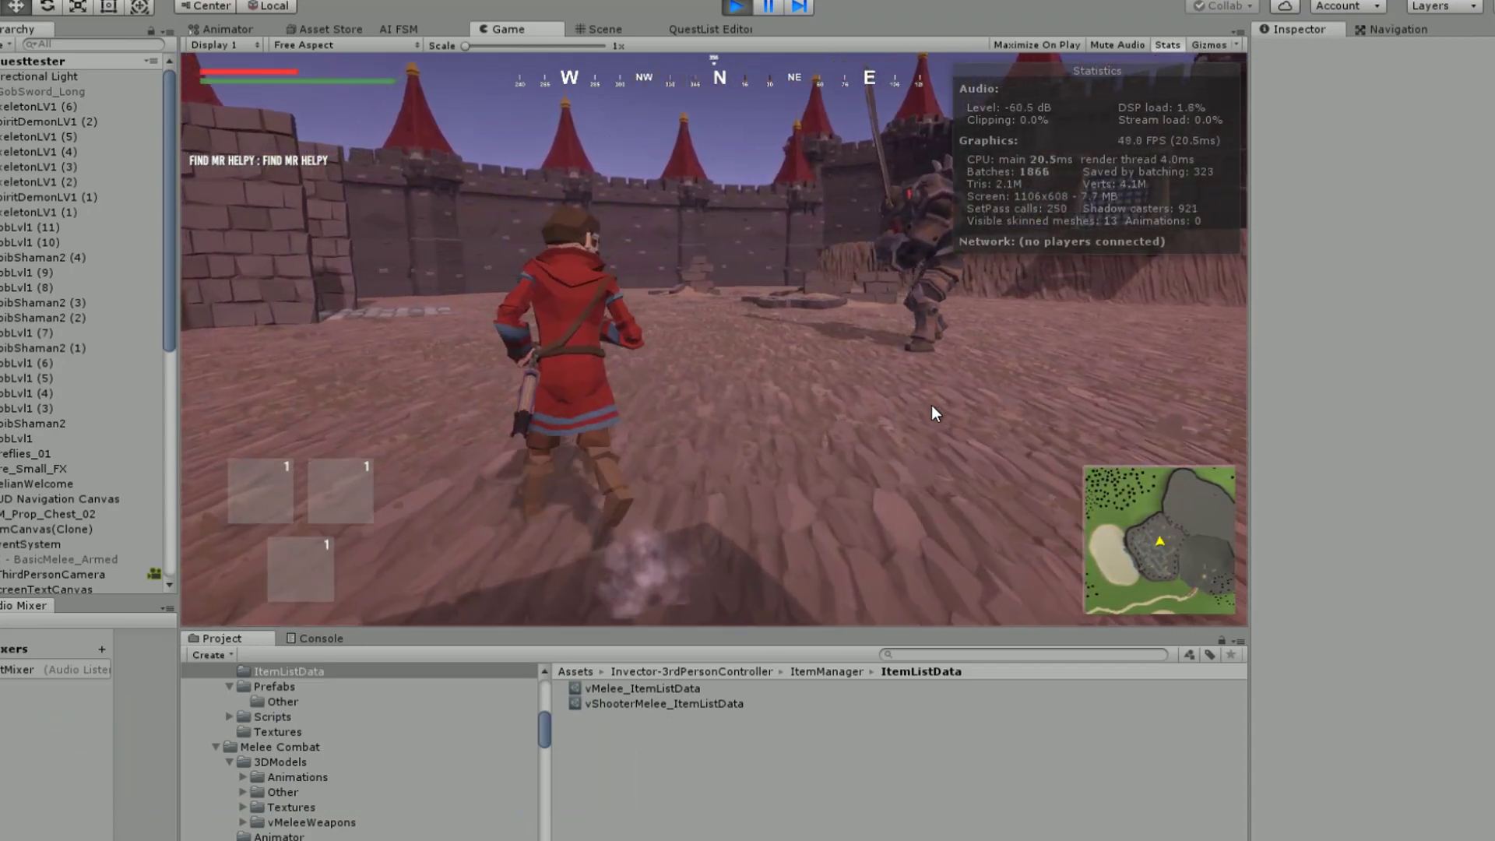
key("d")
key("s")
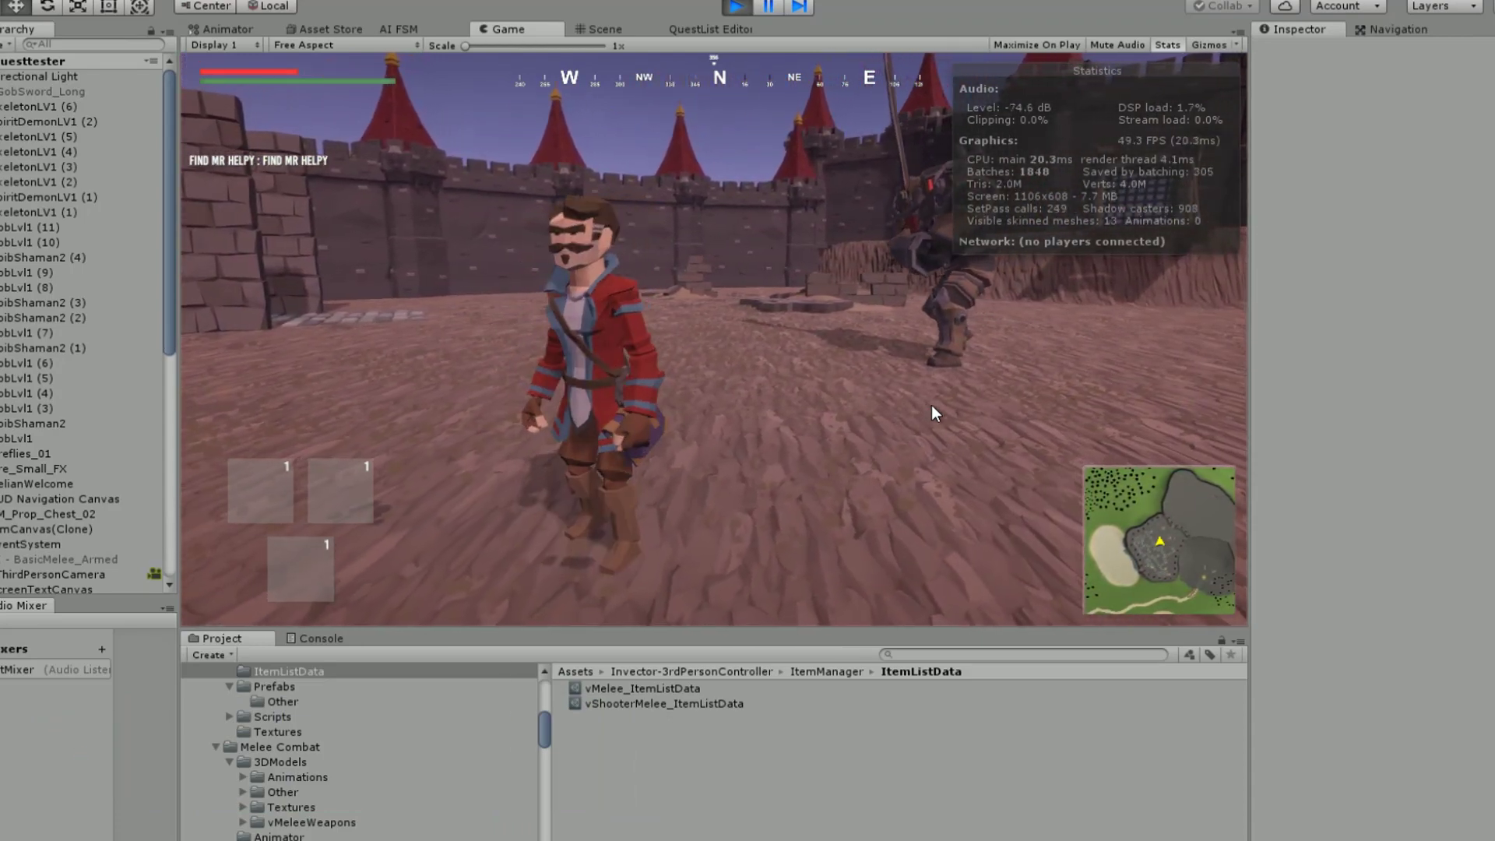
key("s")
key("d")
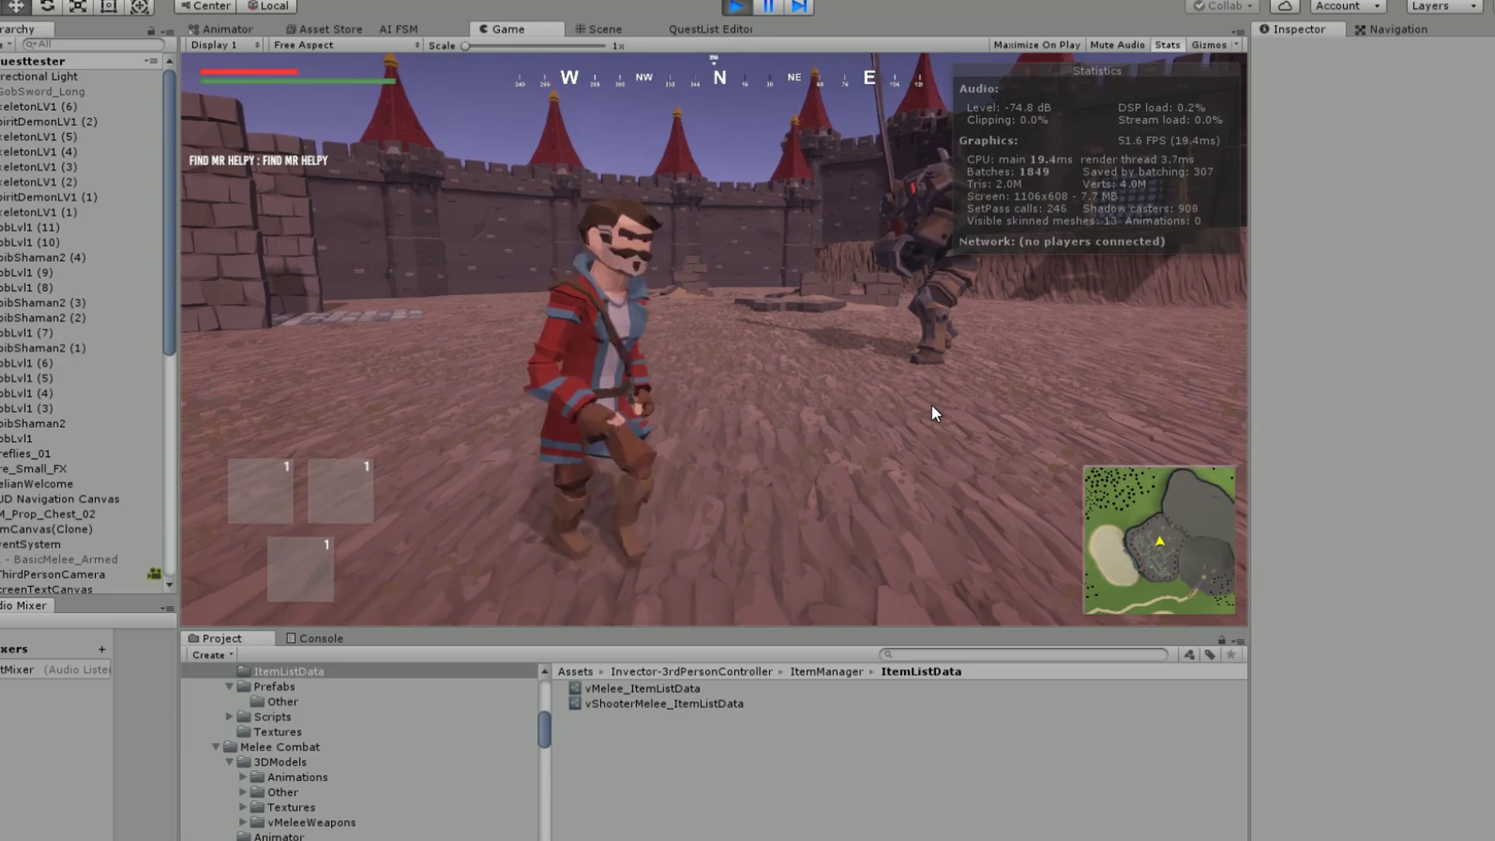
key("s")
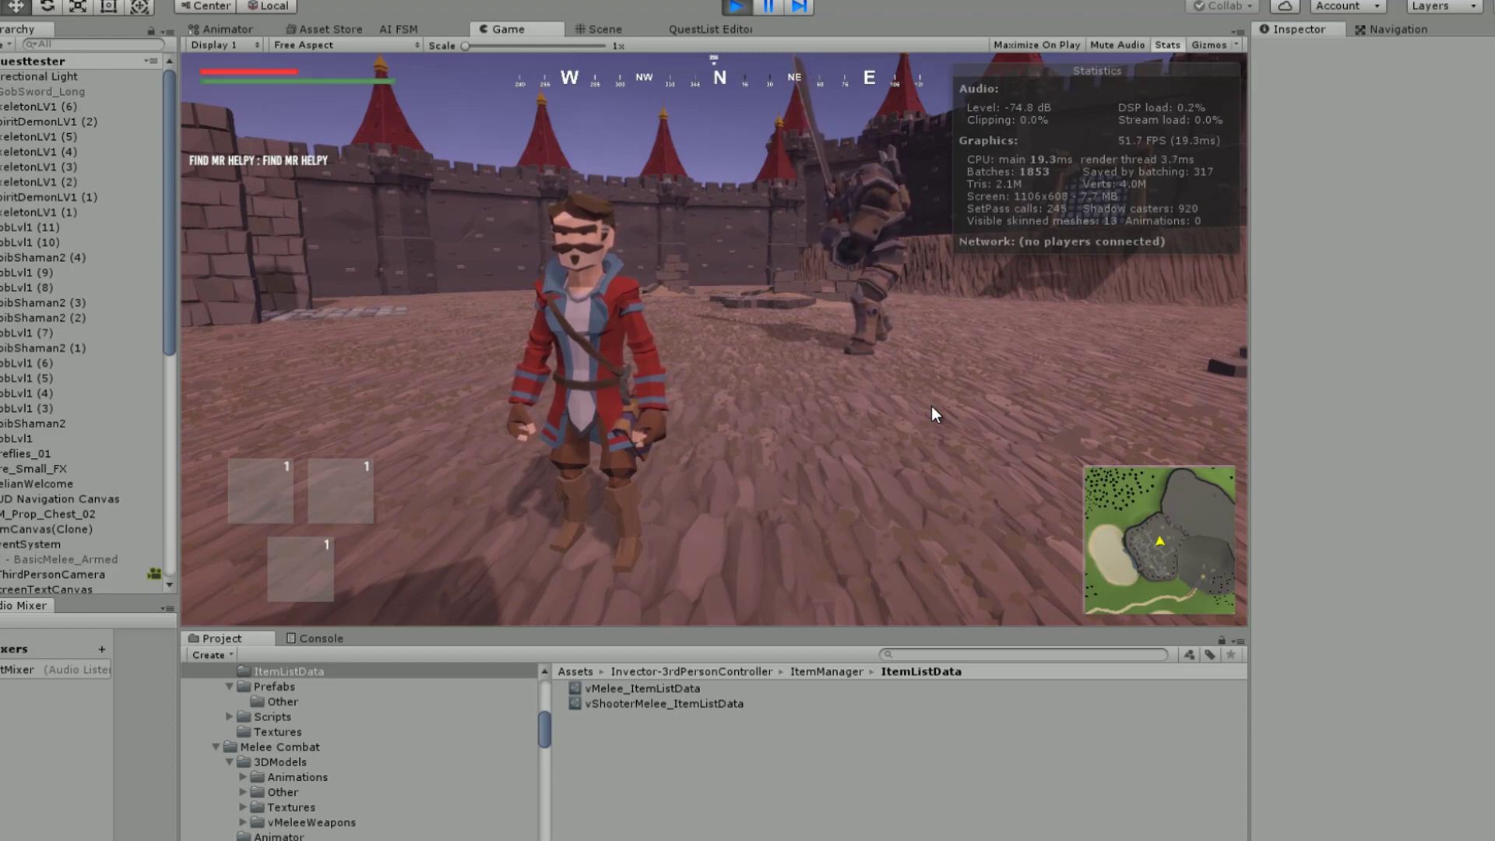
key("d")
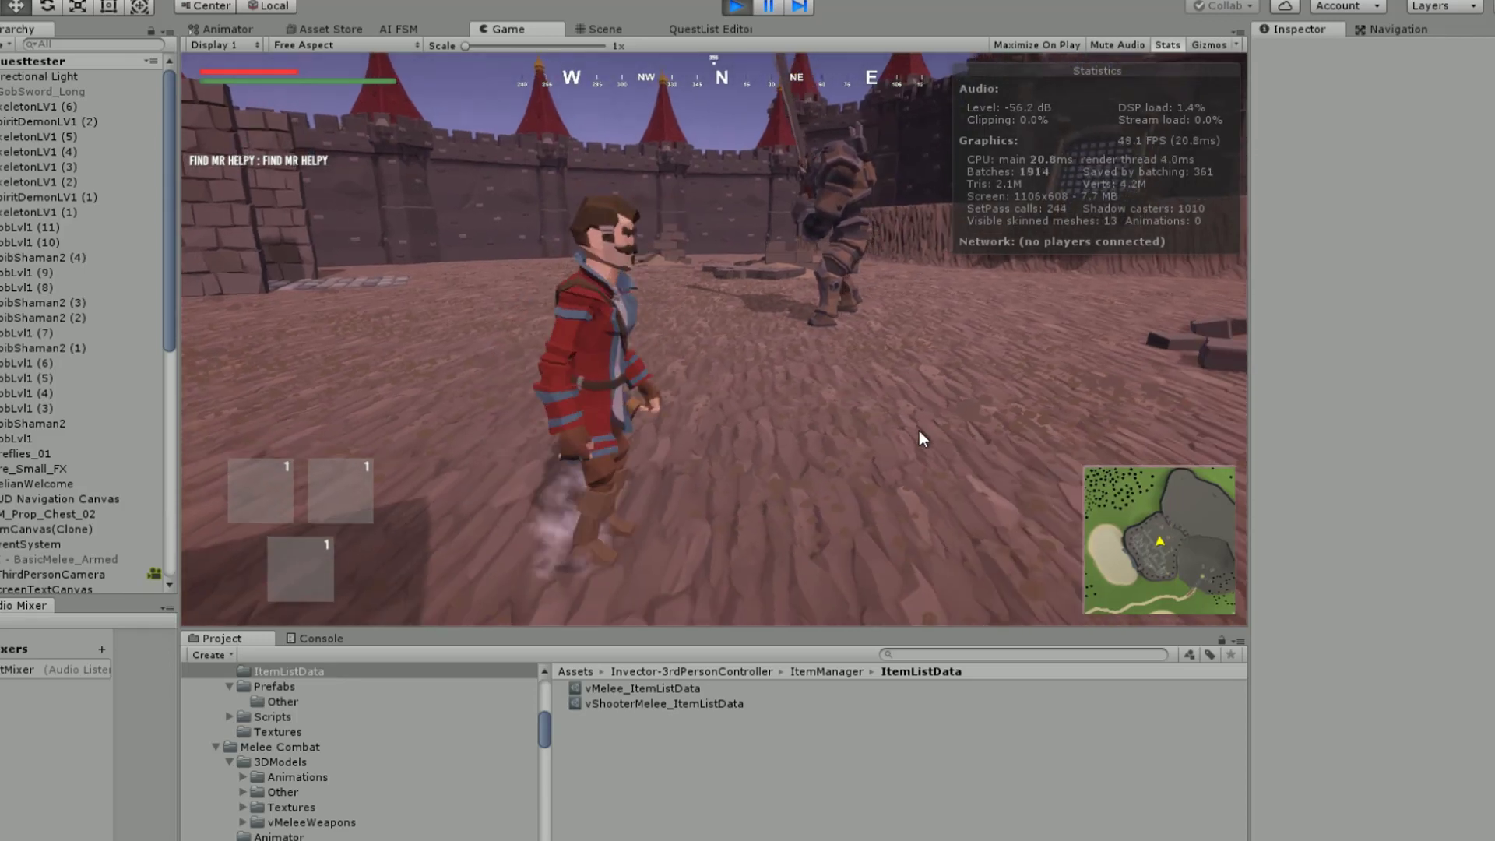
key("w")
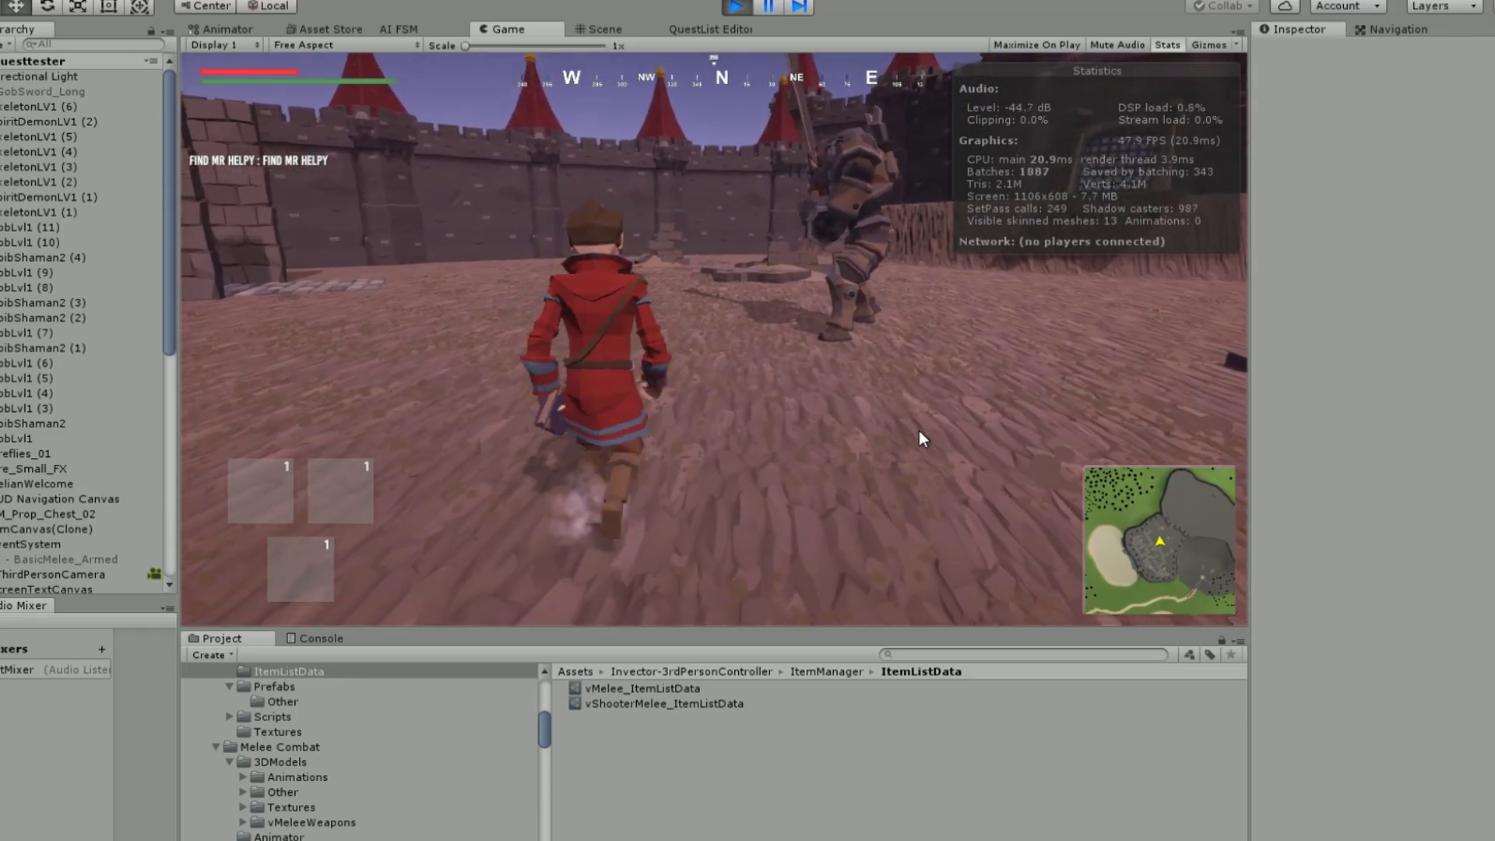
key("s")
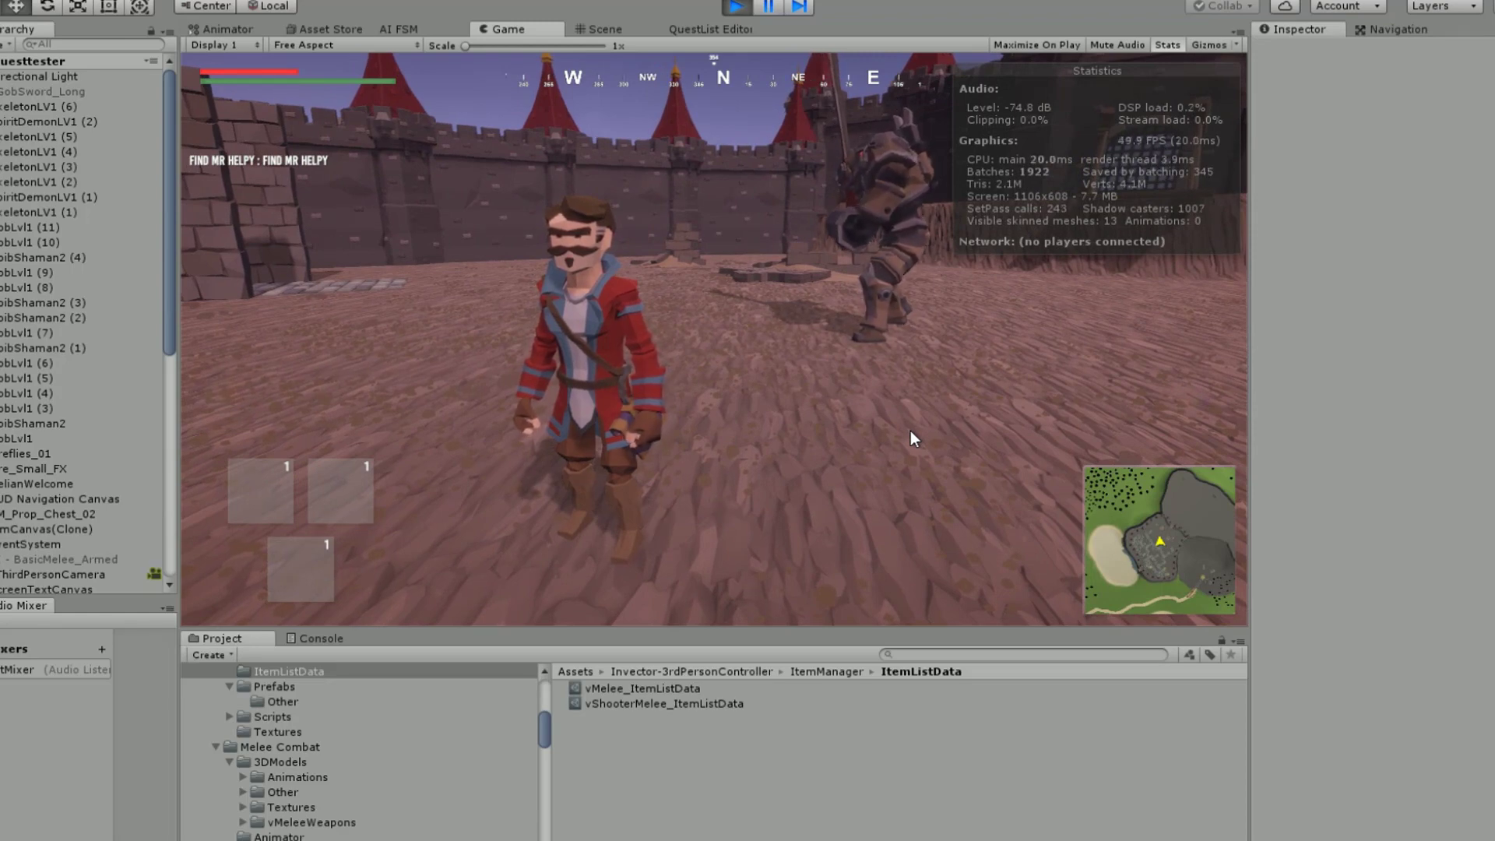
key("d")
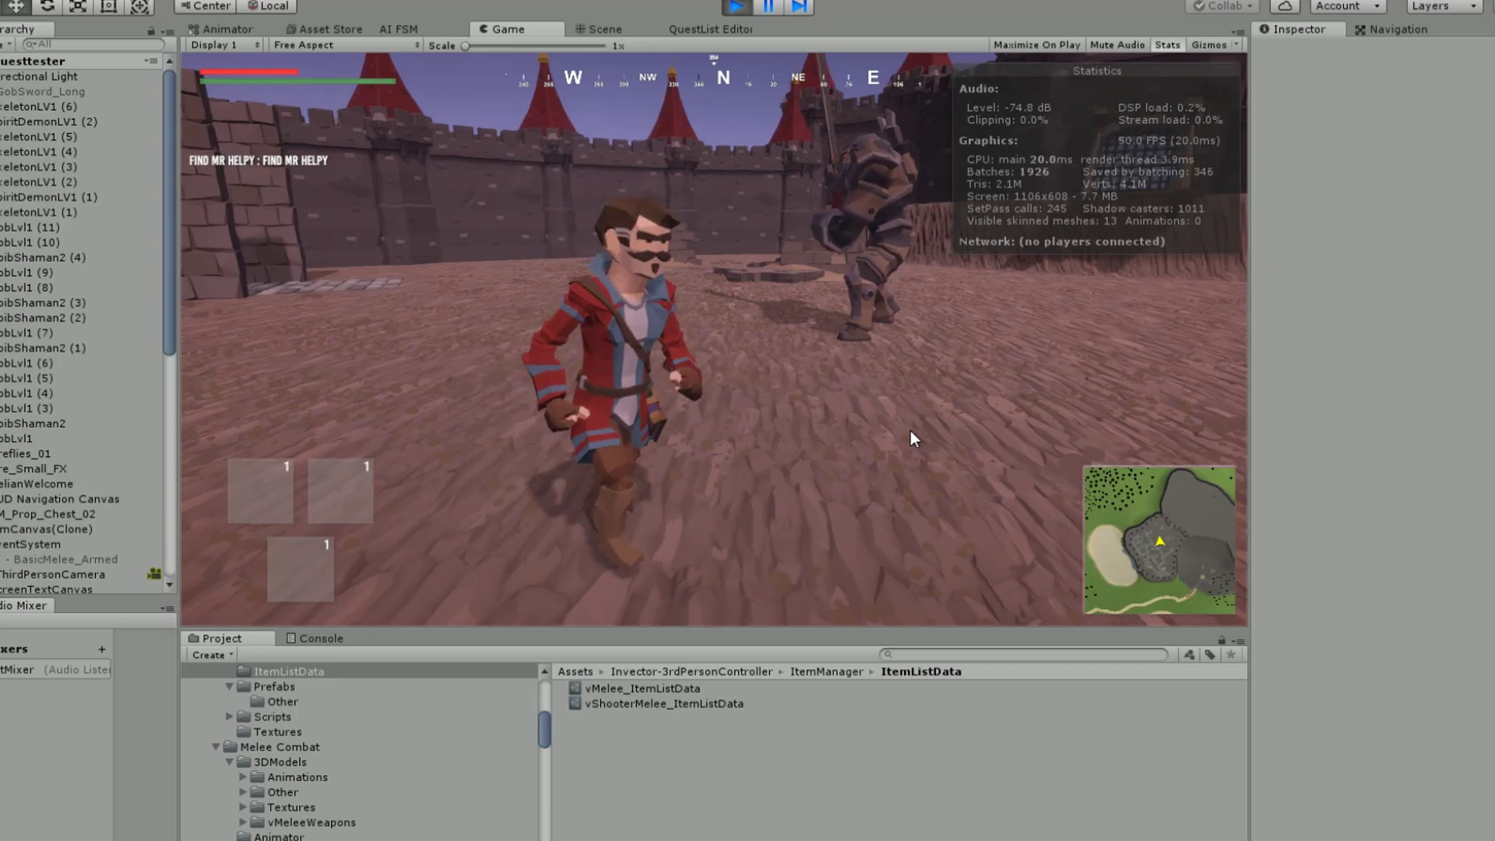
key("s")
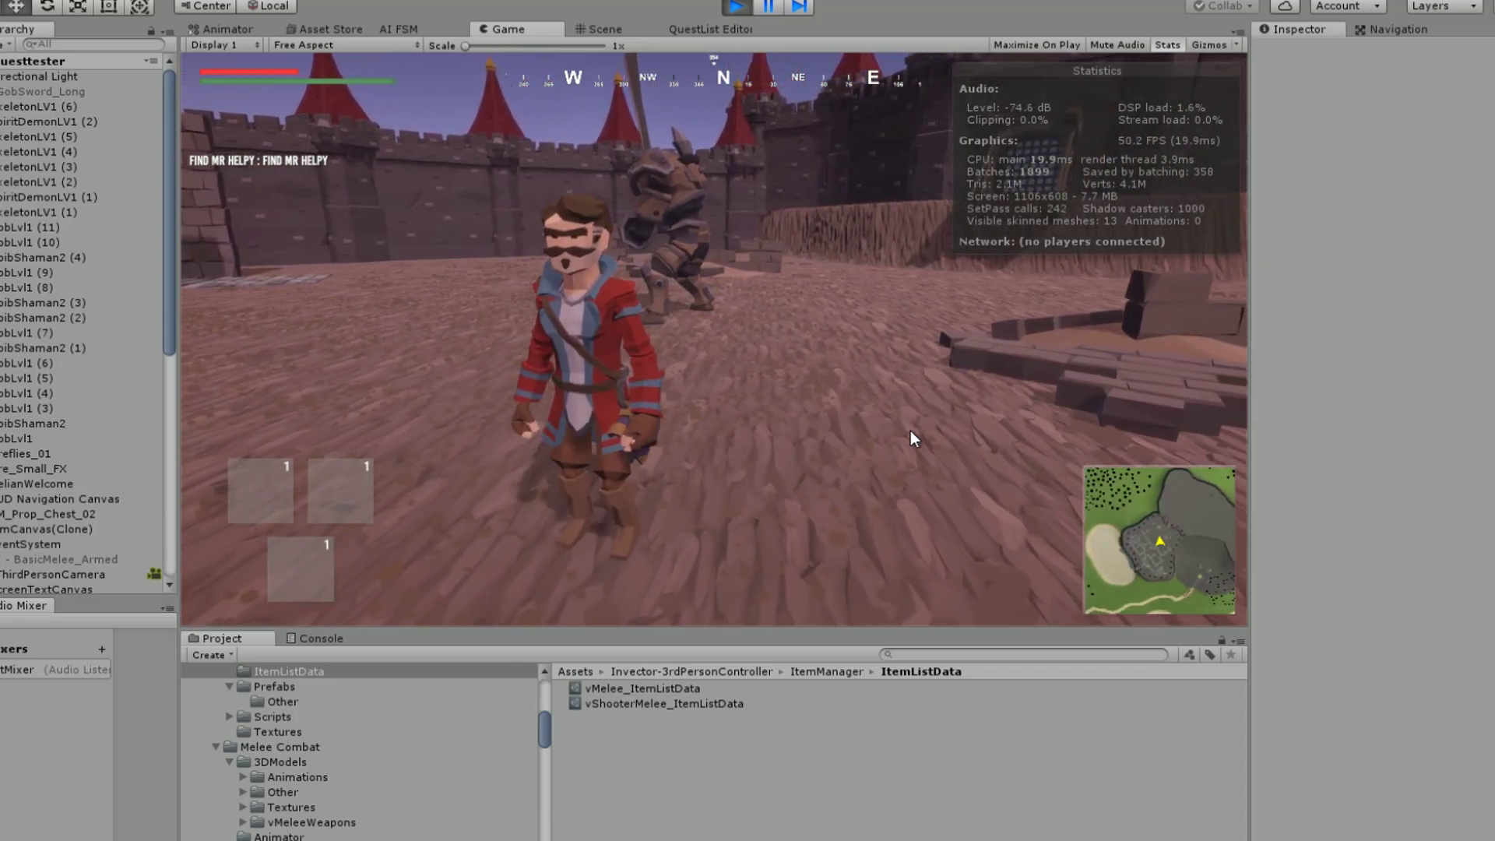
key("a")
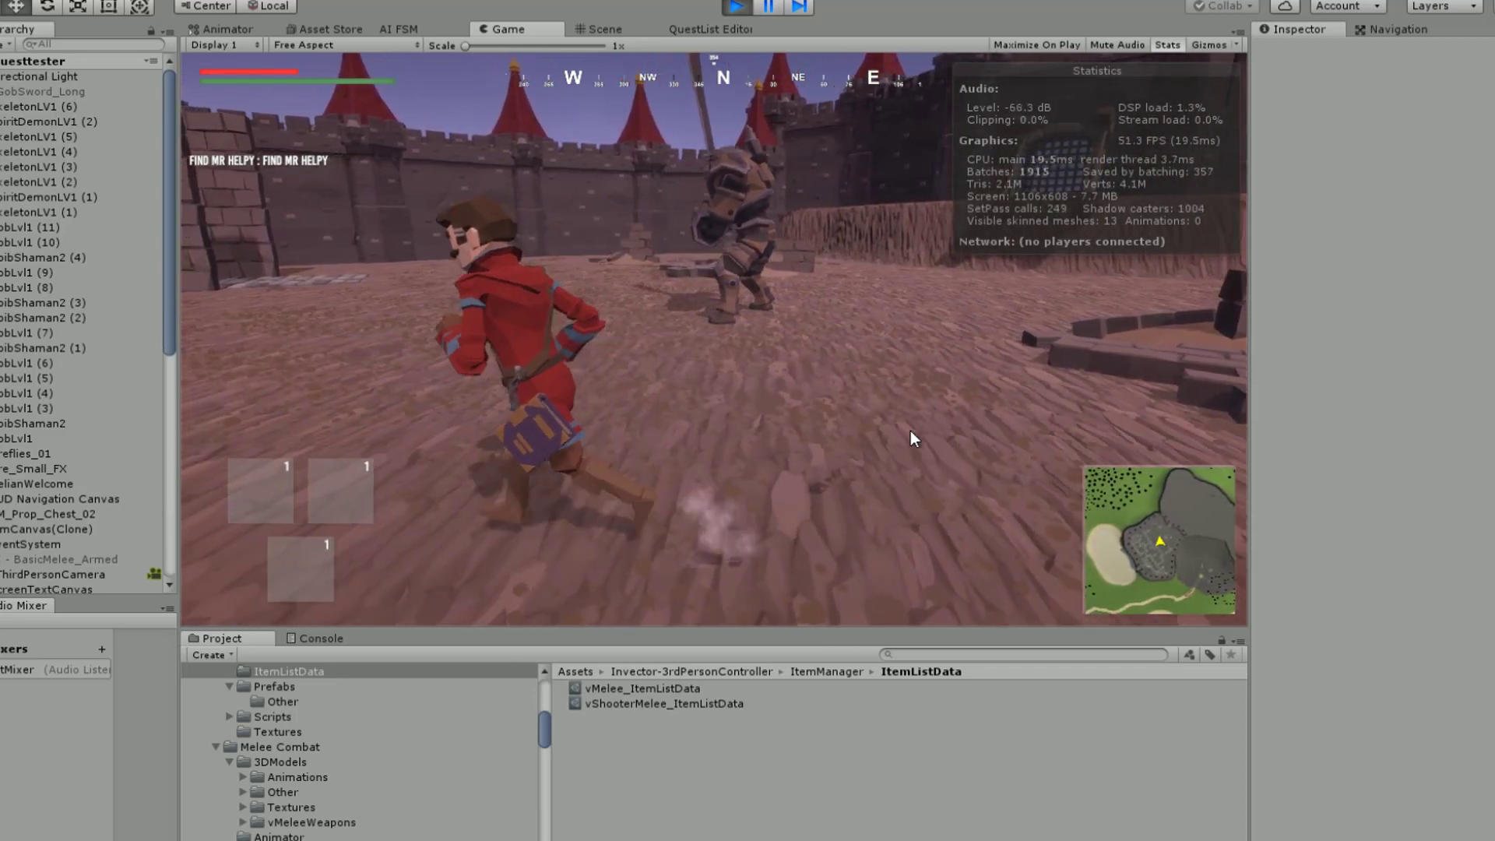
key("w")
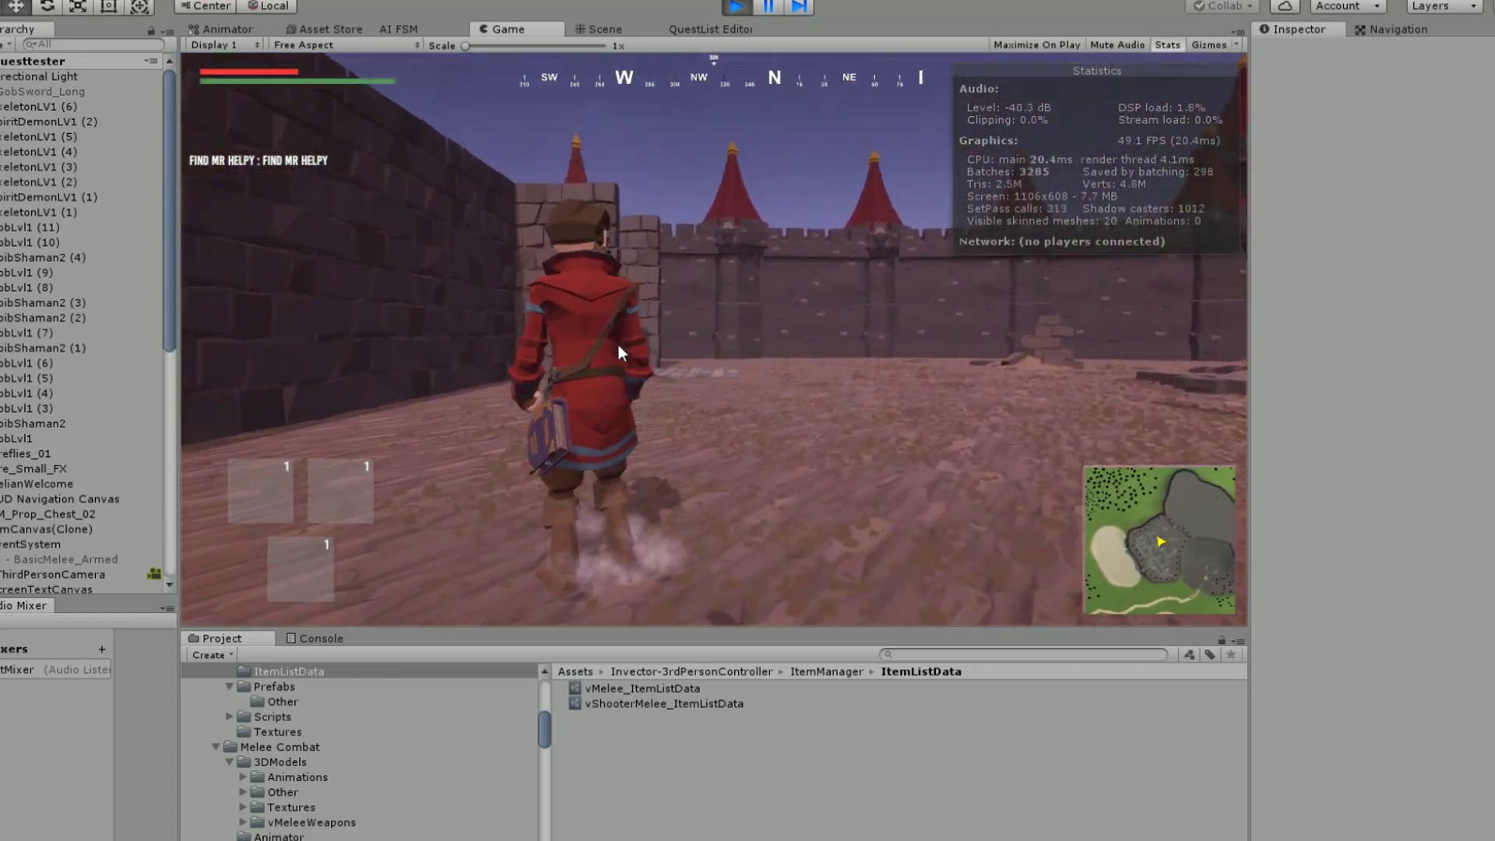
key("s")
key("a")
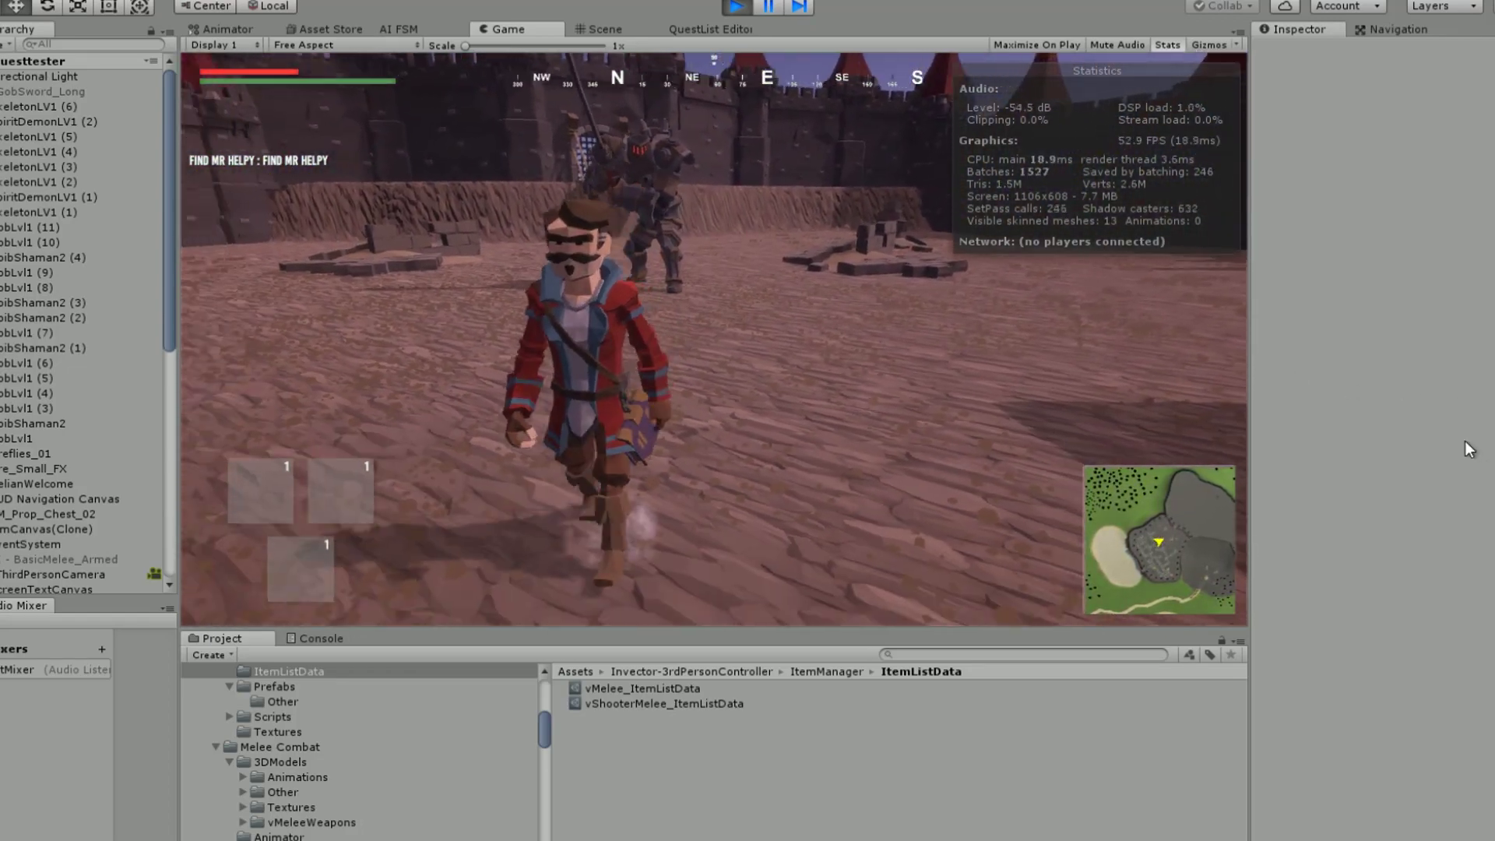
key("d")
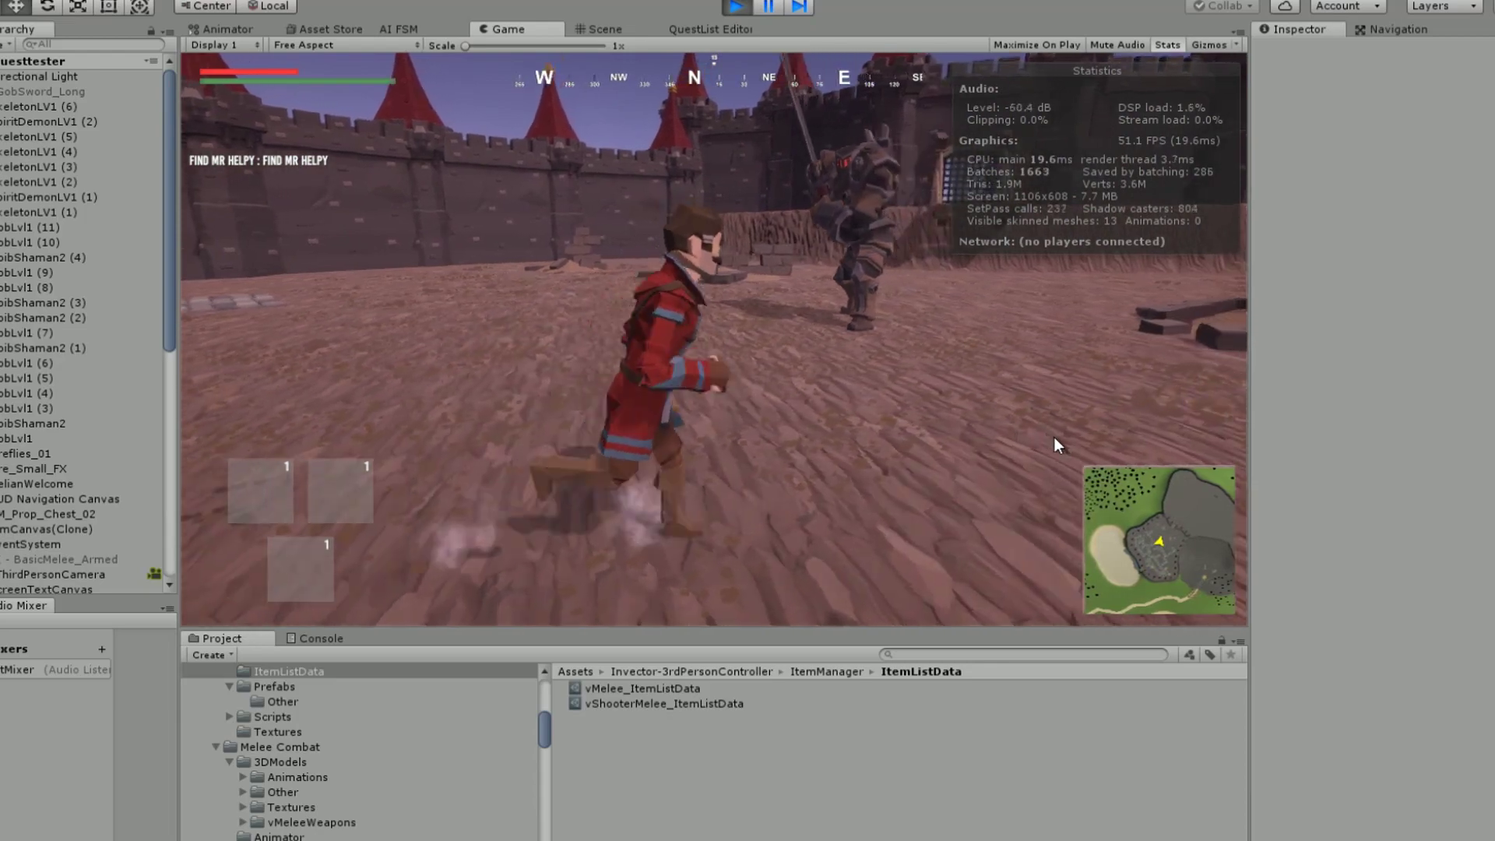
key("s")
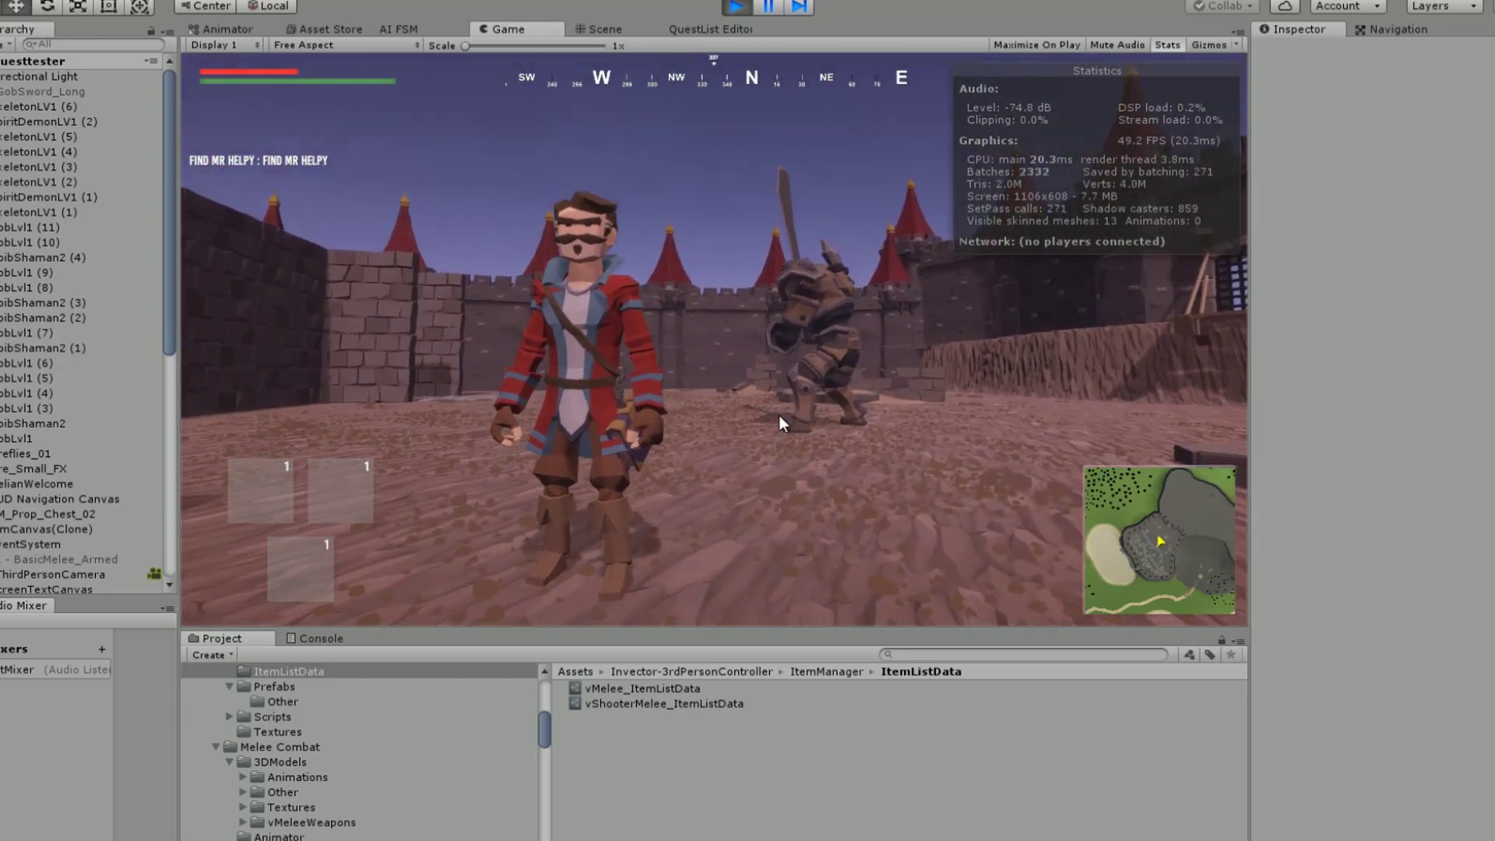
left_click(781, 422)
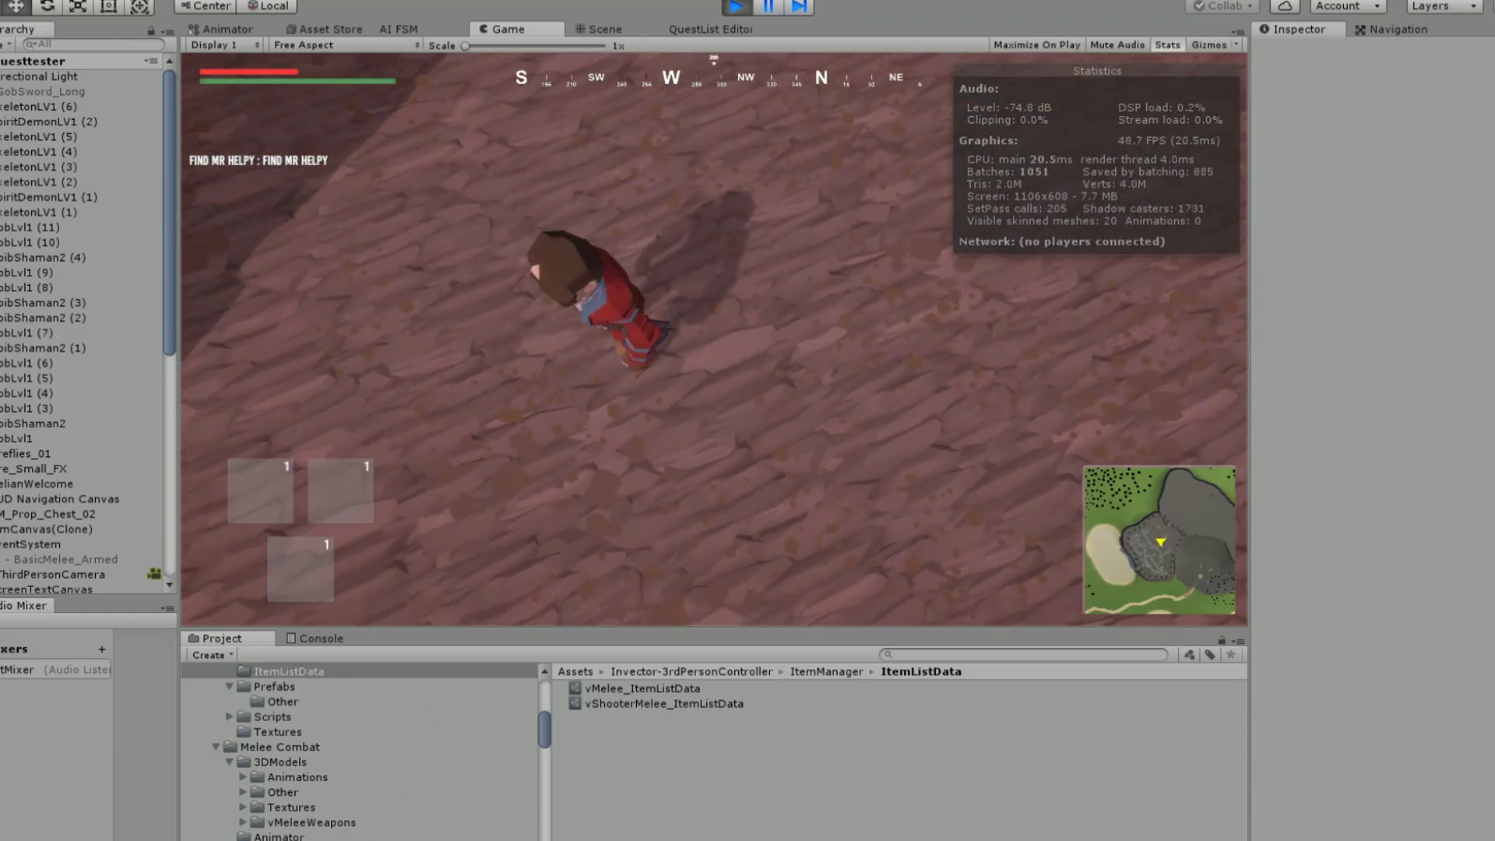
Switch to the browser and review the Trigger Generic Action input types in the Invector forum's roadmap news post
mouse_move(313, 839)
left_click(313, 802)
scroll(1308, 661, "up", 10)
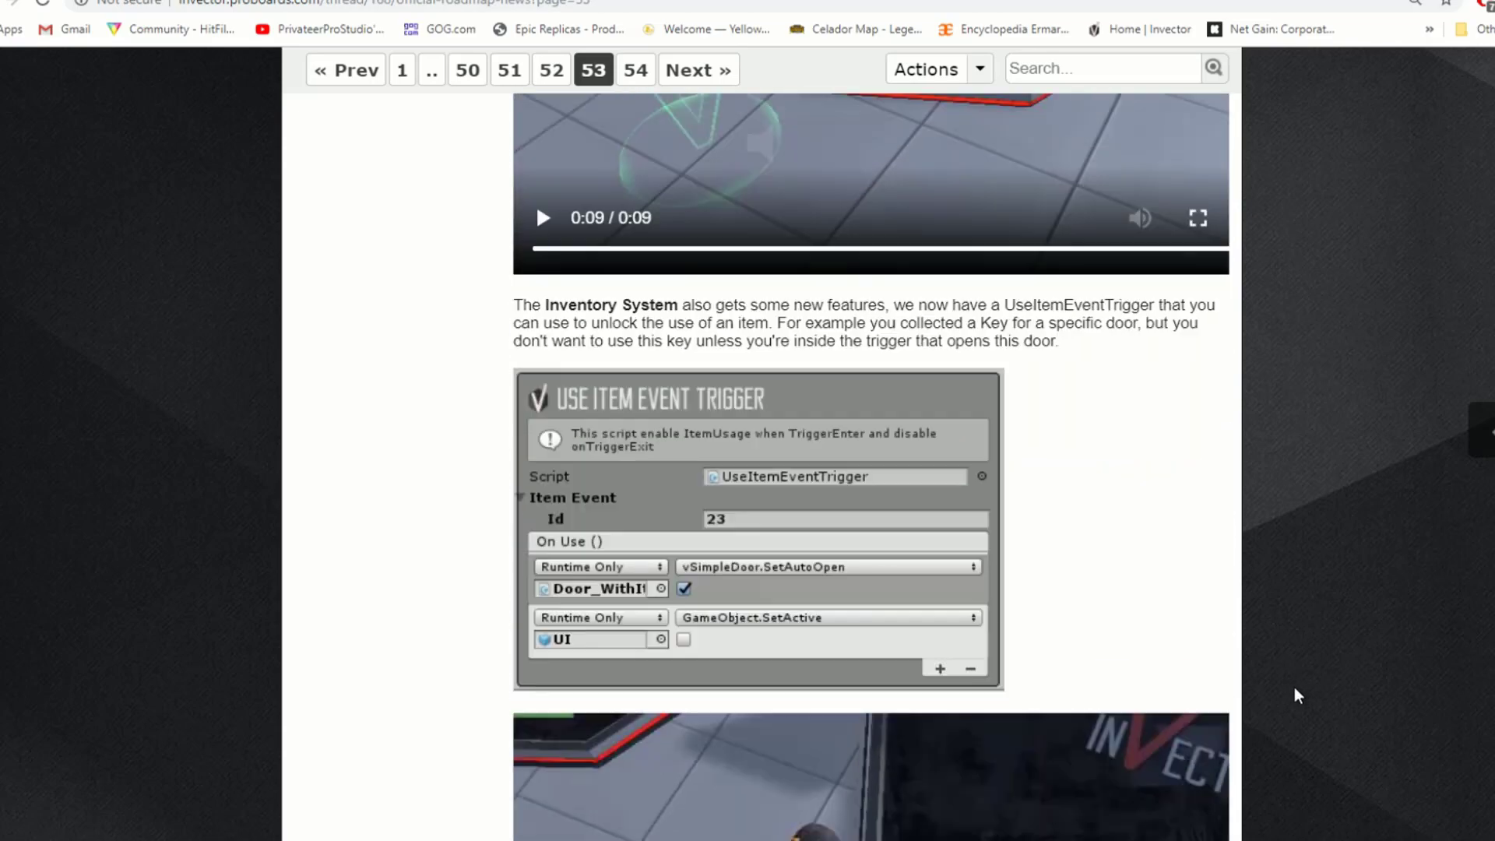
scroll(1291, 682, "up", 10)
scroll(1287, 673, "down", 11)
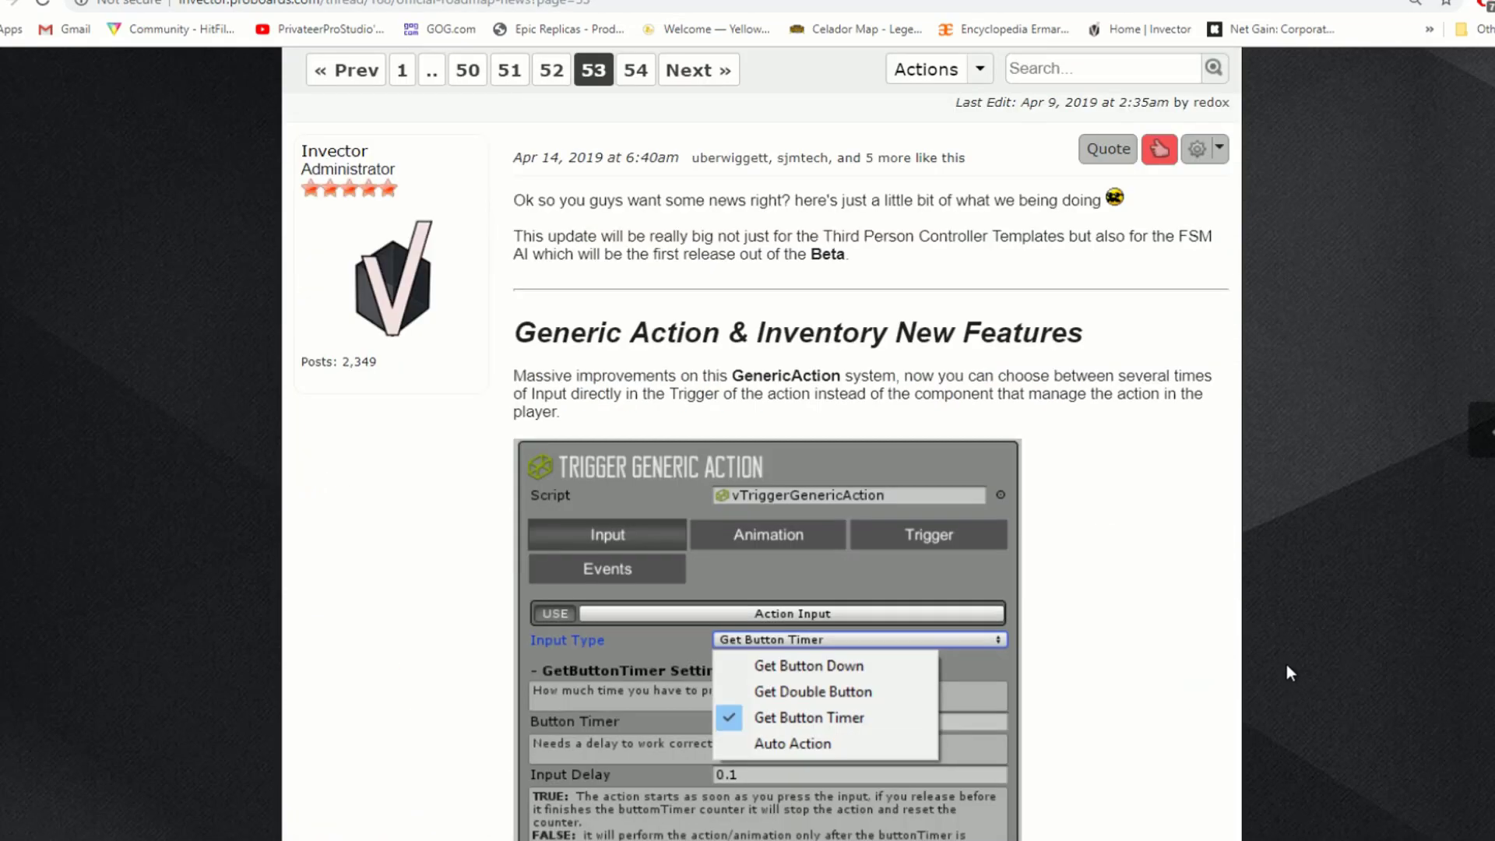
scroll(1286, 665, "down", 4)
scroll(1283, 662, "up", 3)
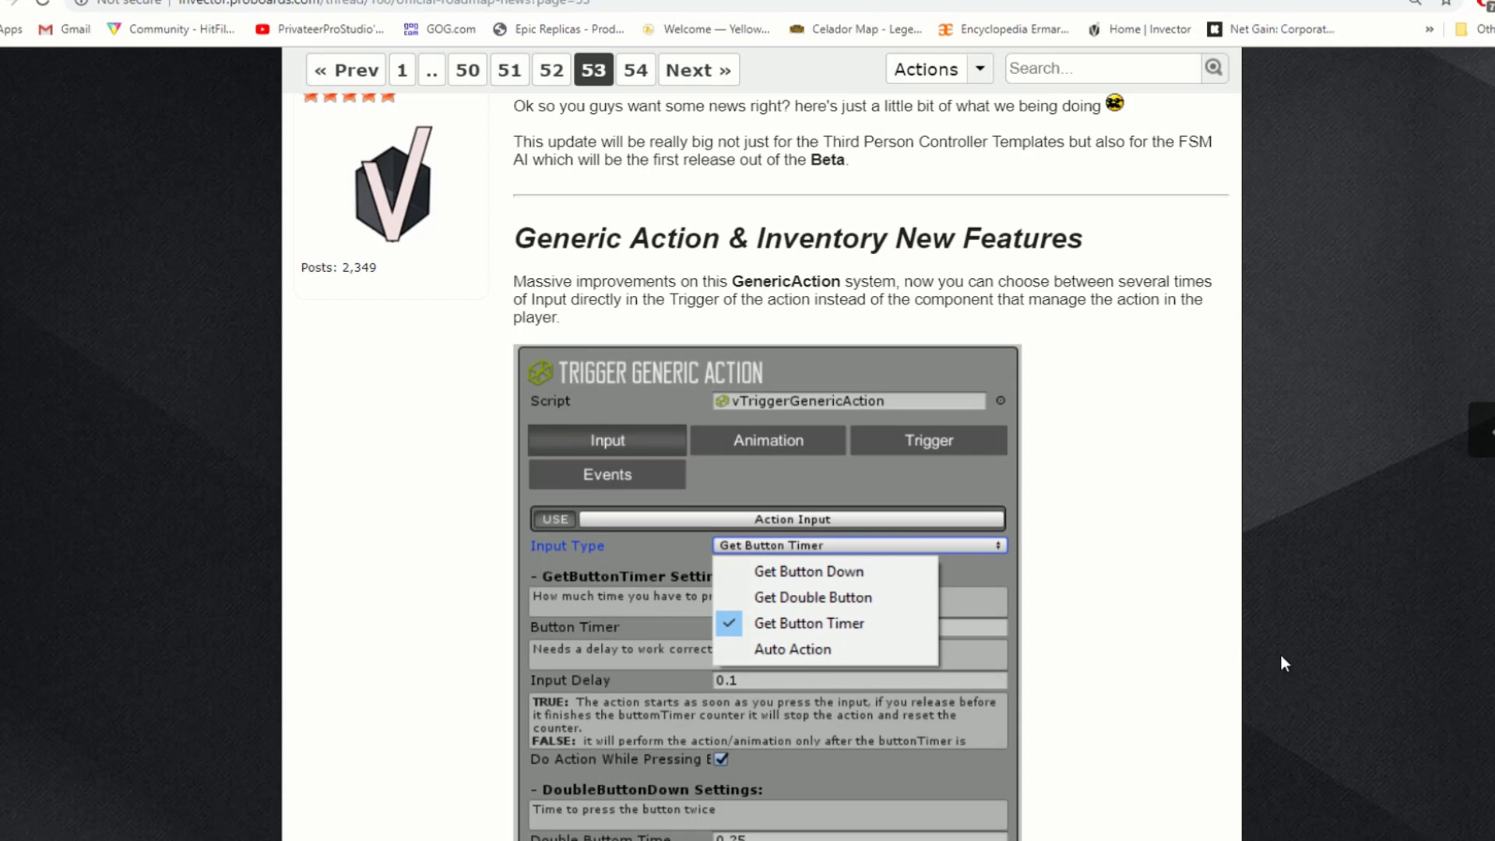
scroll(1281, 664, "down", 3)
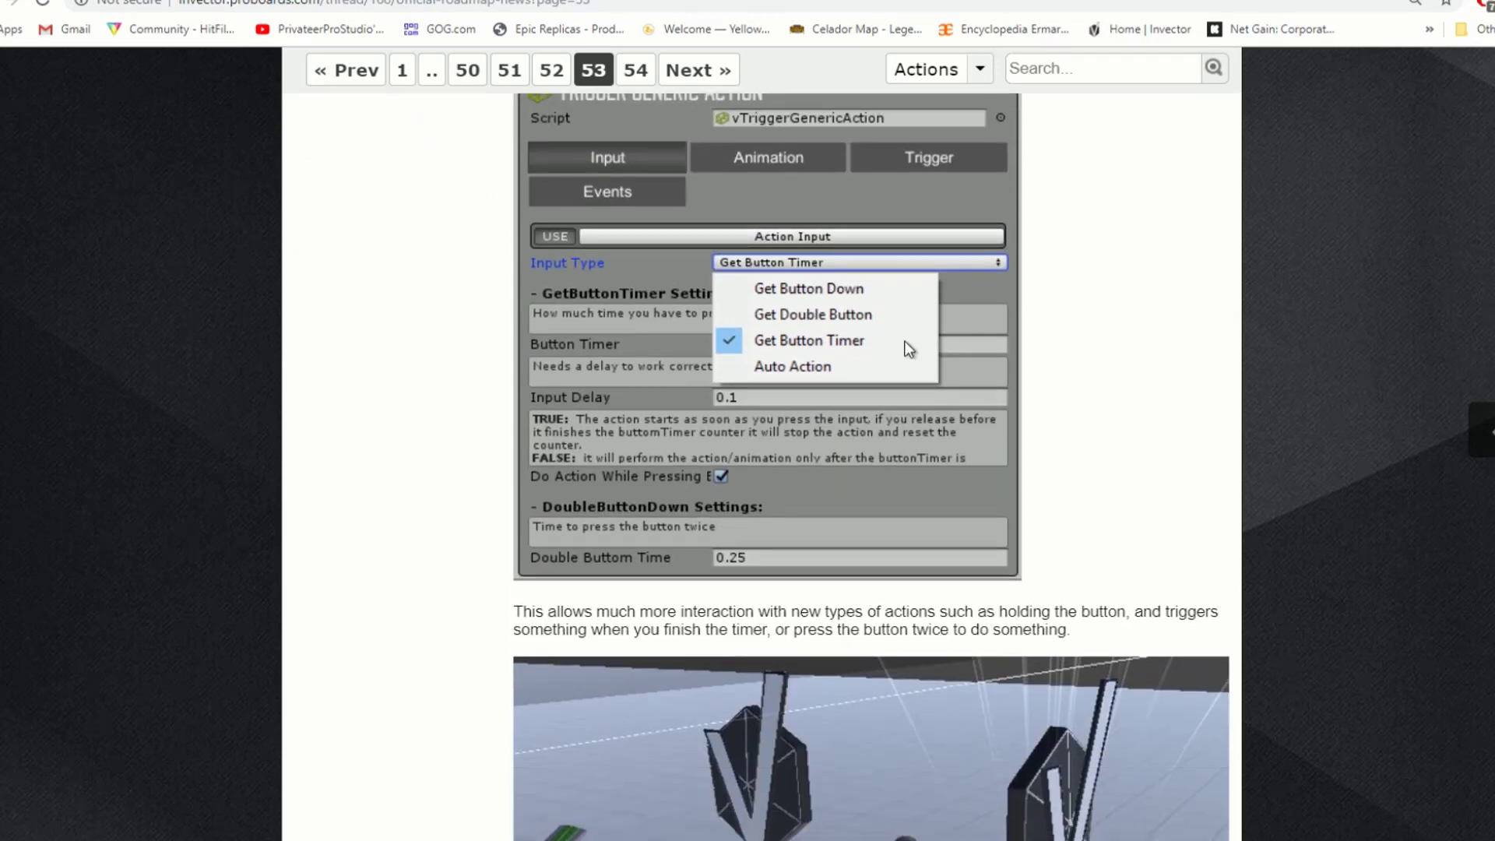
scroll(1055, 344, "up", 2)
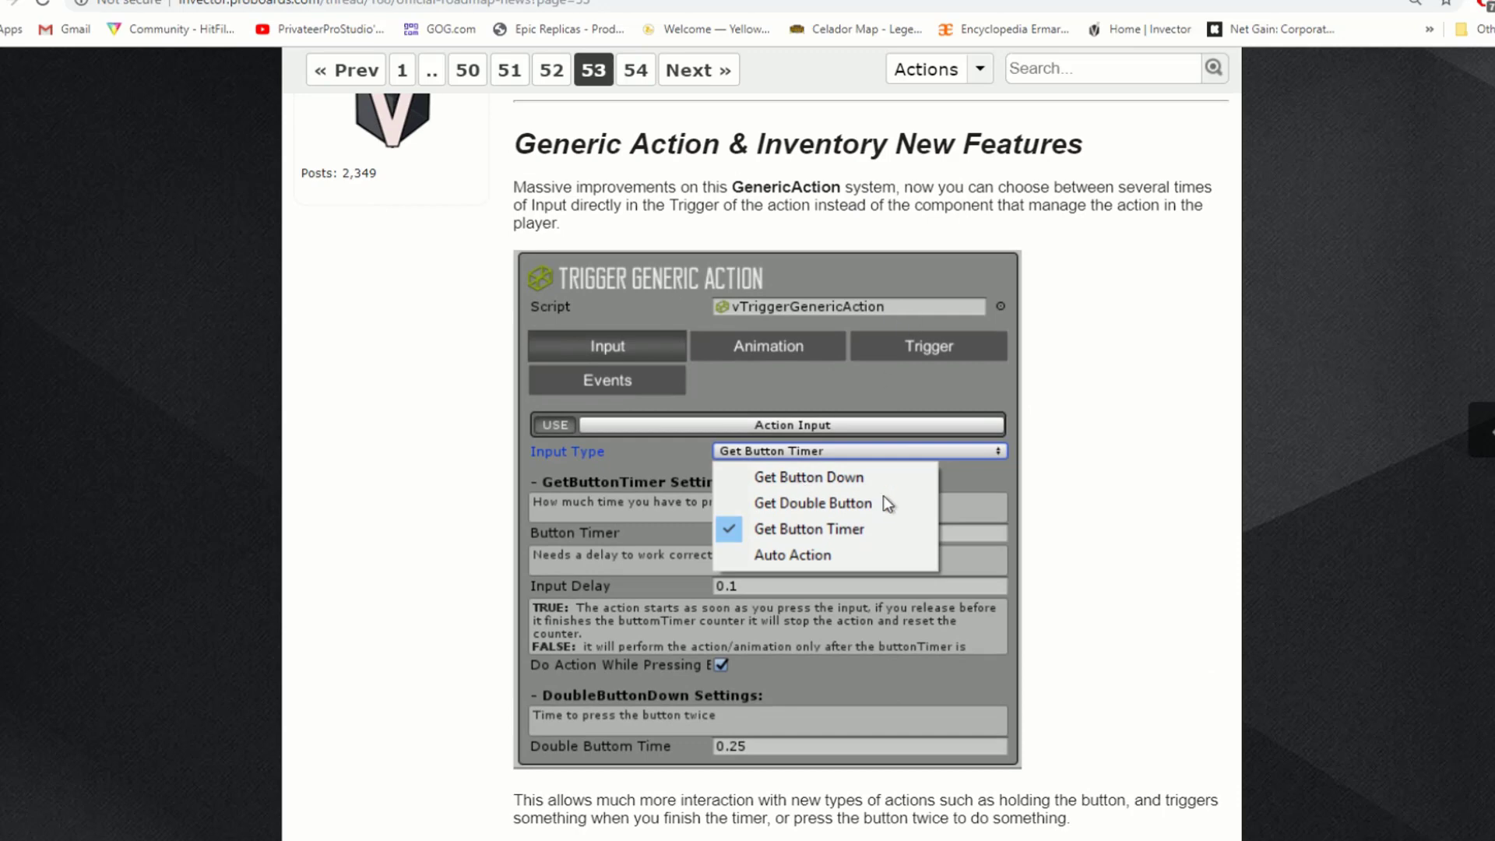
scroll(882, 492, "down", 2)
Play the post's demo clip of the hold-button and double-press generic actions
scroll(829, 372, "down", 5)
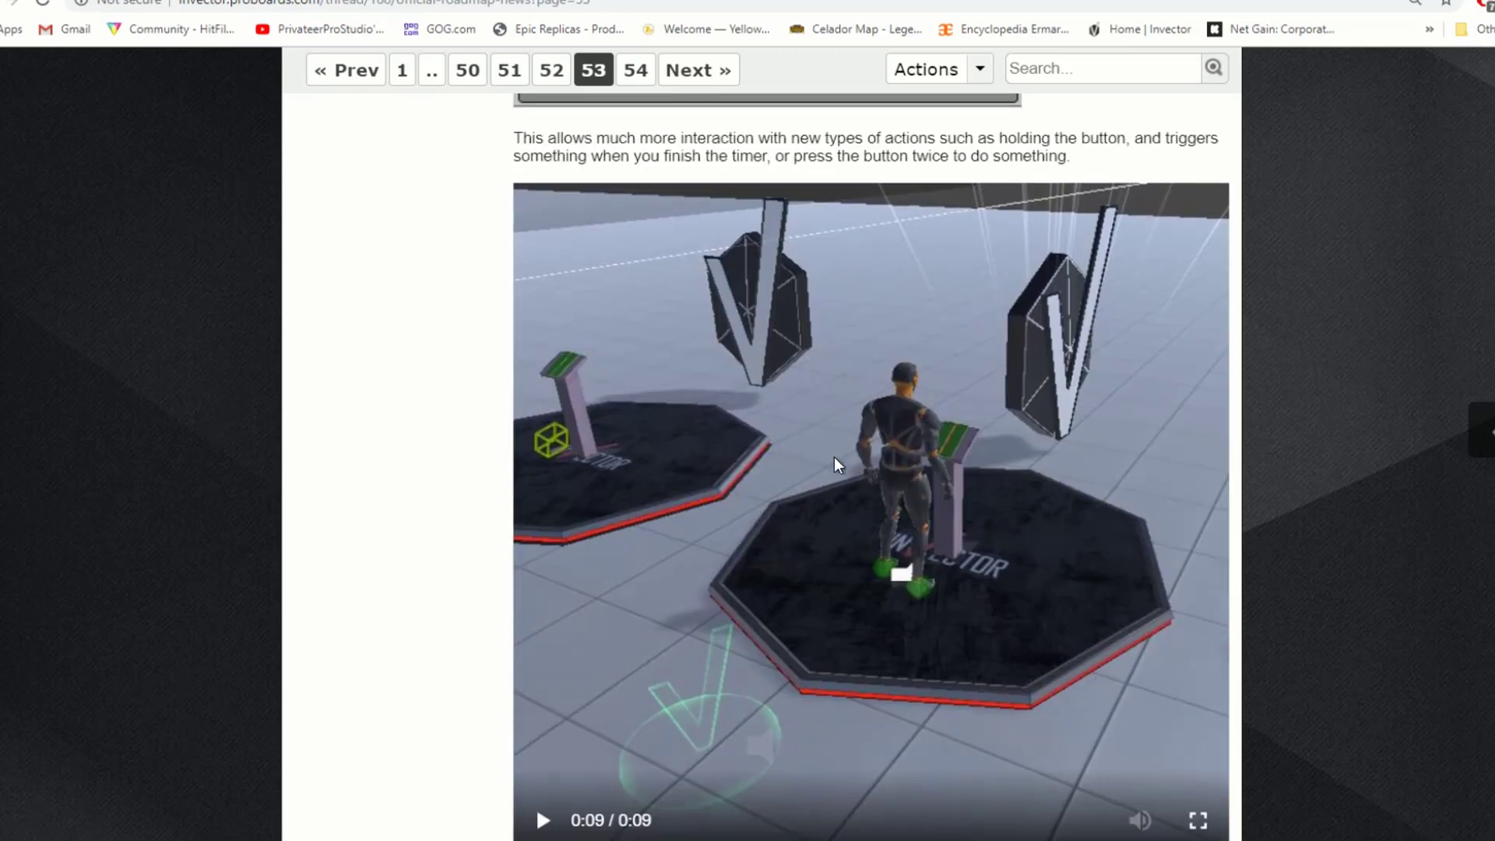
scroll(834, 464, "down", 2)
left_click(541, 633)
scroll(1230, 476, "up", 2)
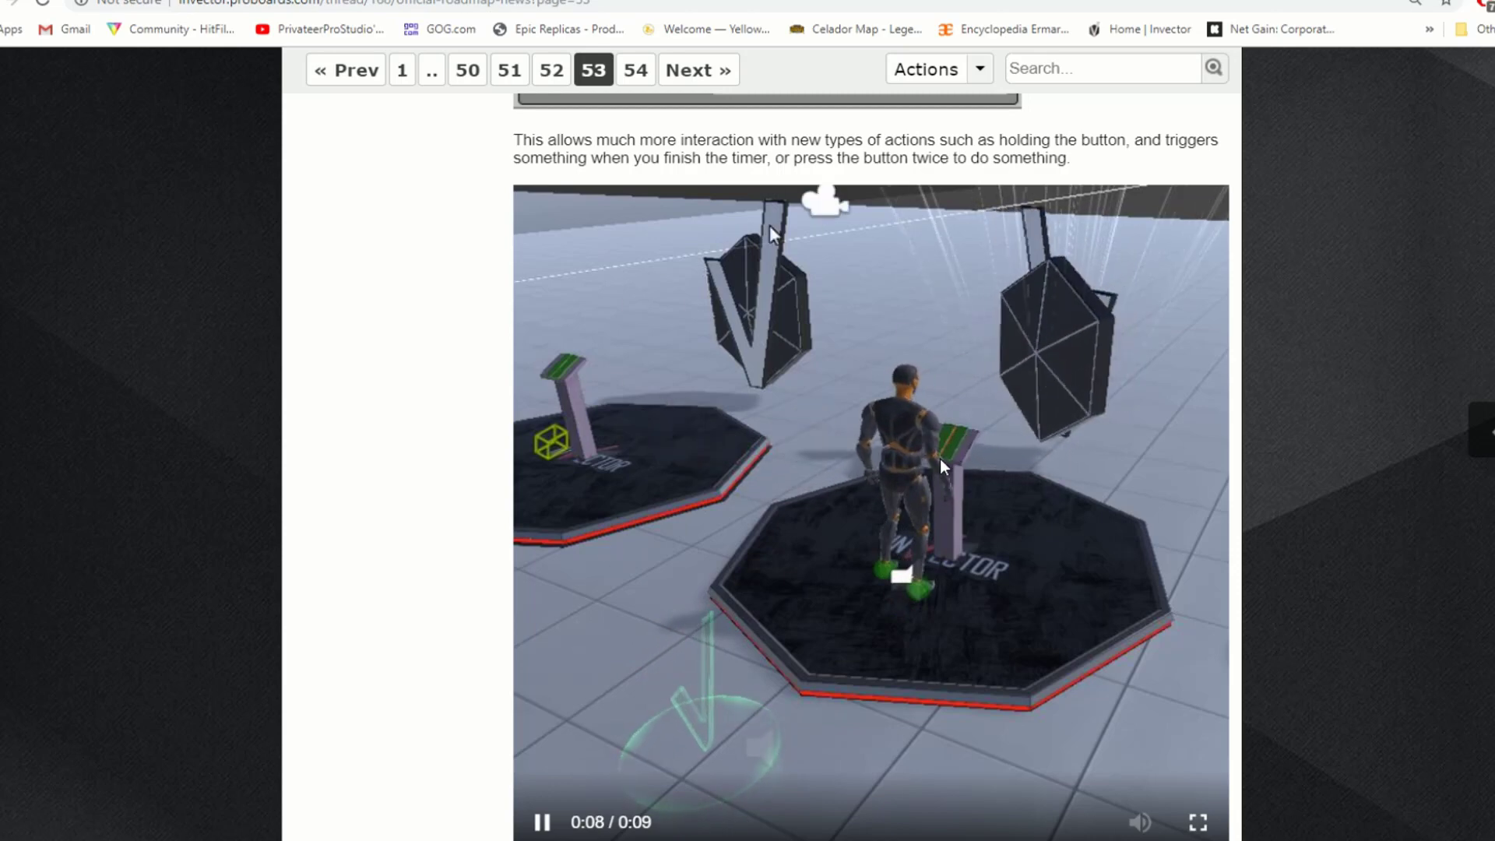
Review the post's Use Item Event Trigger section and the vItem Custom Settings for using, dropping and destroying items
scroll(1283, 531, "down", 9)
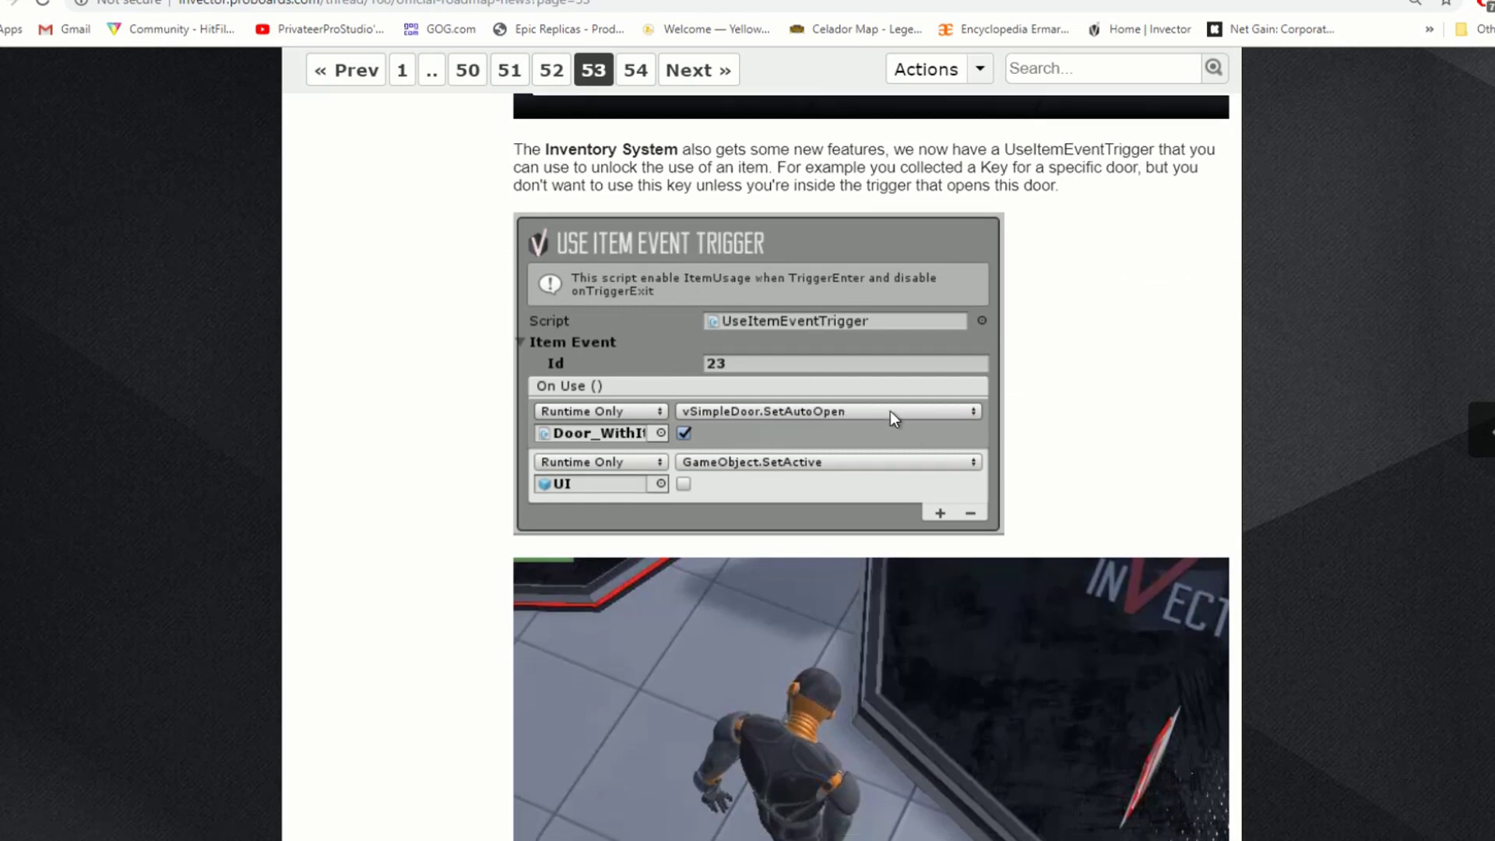
scroll(890, 409, "down", 6)
scroll(890, 411, "down", 5)
scroll(890, 411, "down", 4)
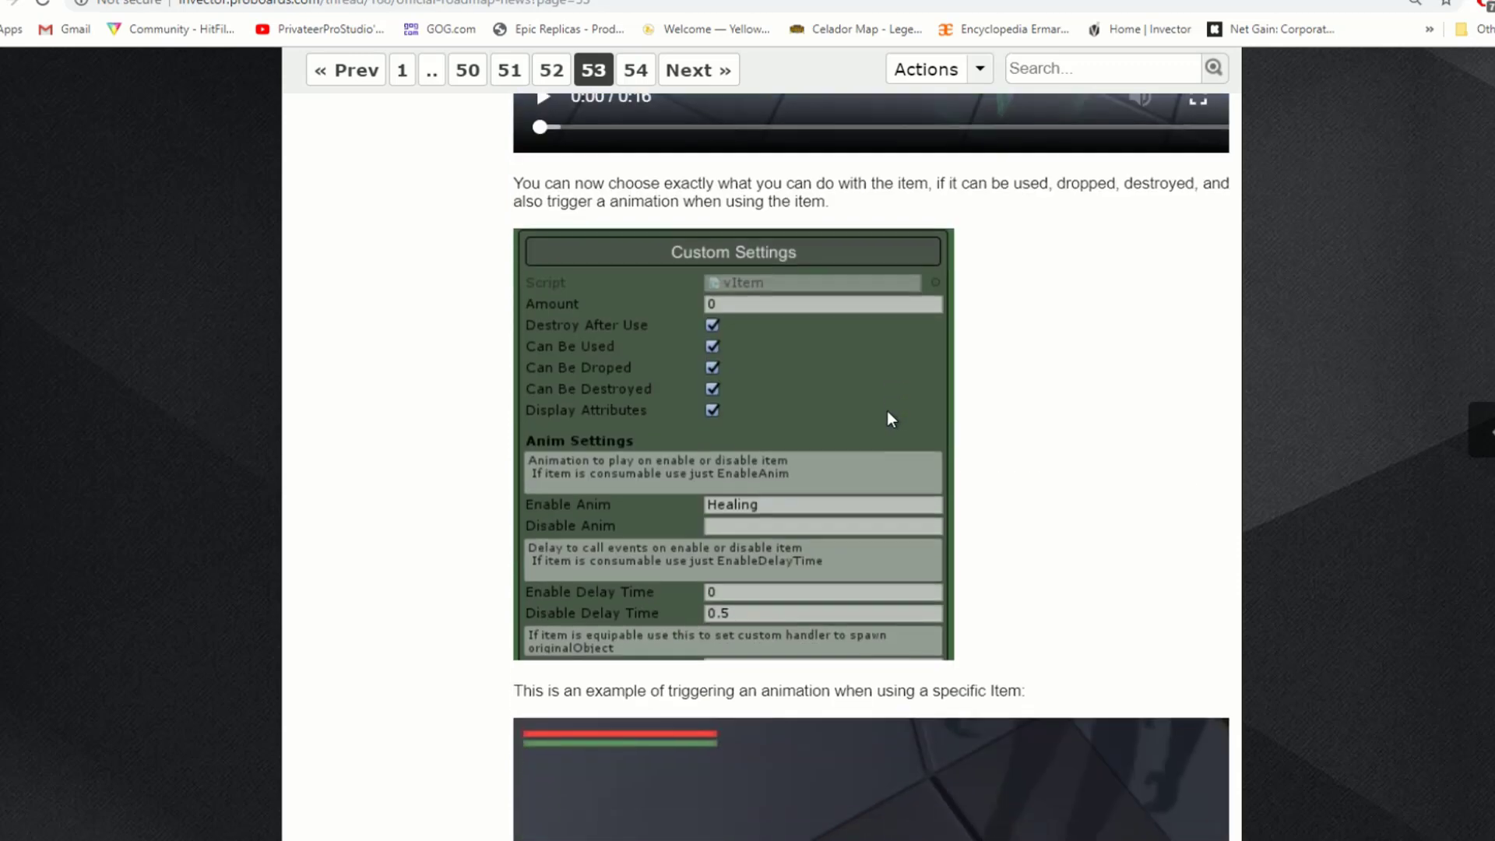
scroll(761, 222, "up", 4)
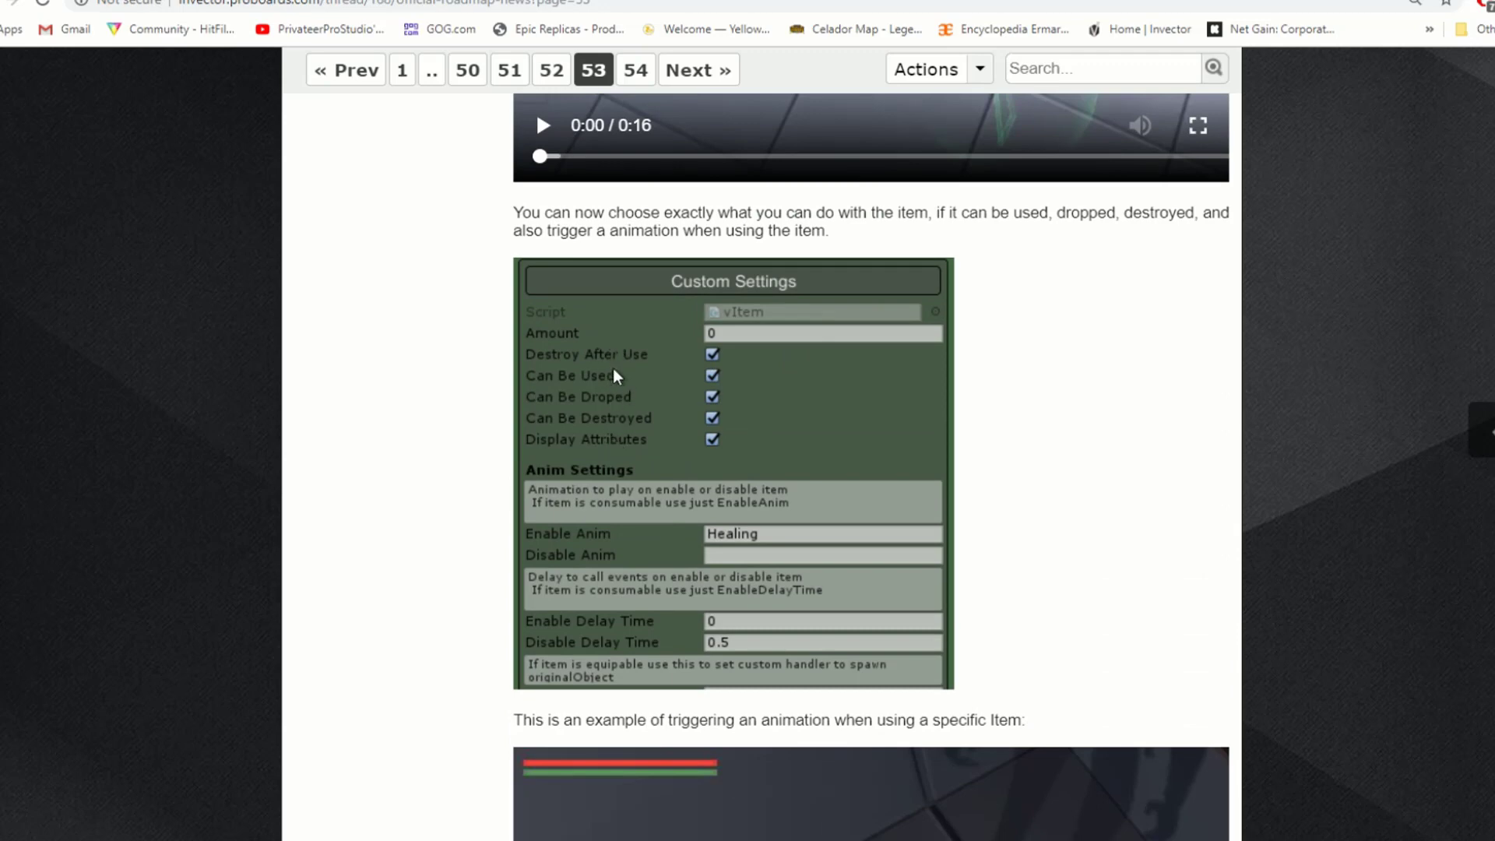
Play the example clip of triggering an animation when using a specific item
scroll(628, 444, "down", 9)
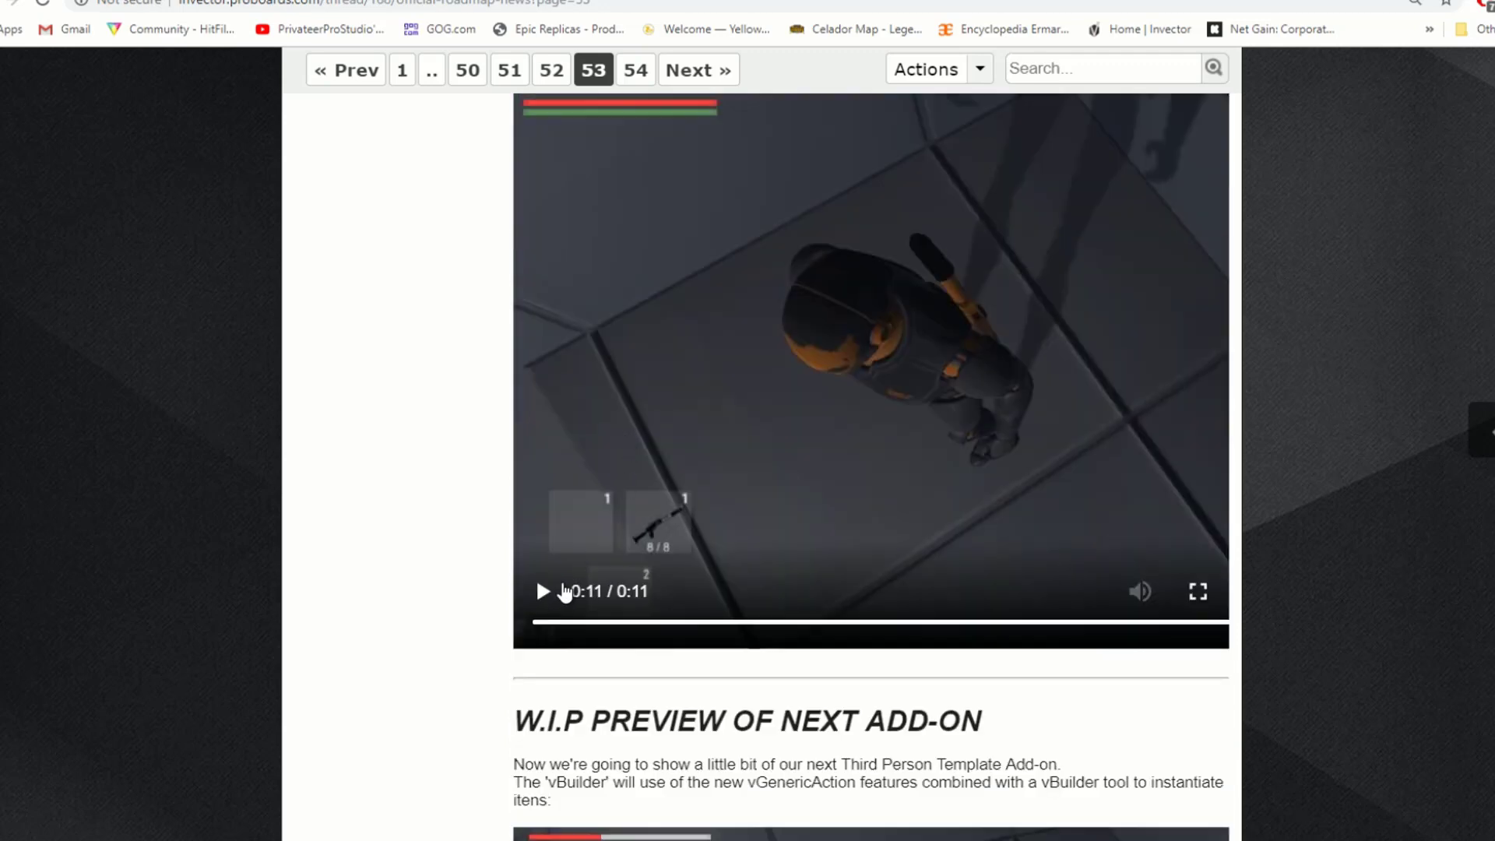
left_click(535, 601)
scroll(400, 524, "up", 3)
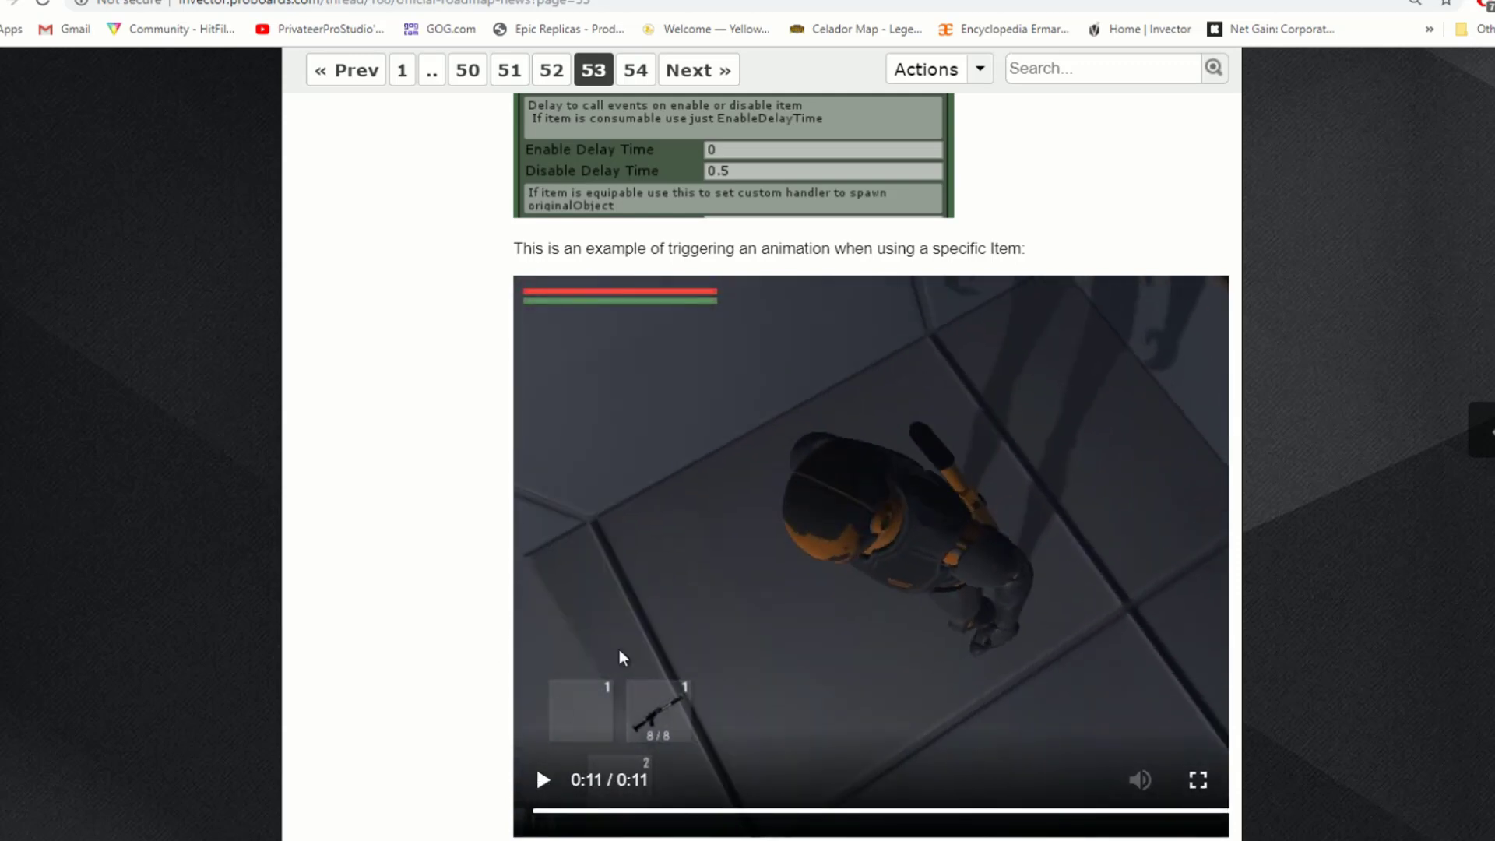
Play the vBuilder clip in the post's W.I.P Preview of Next Add-on section
scroll(459, 537, "down", 3)
scroll(452, 523, "down", 6)
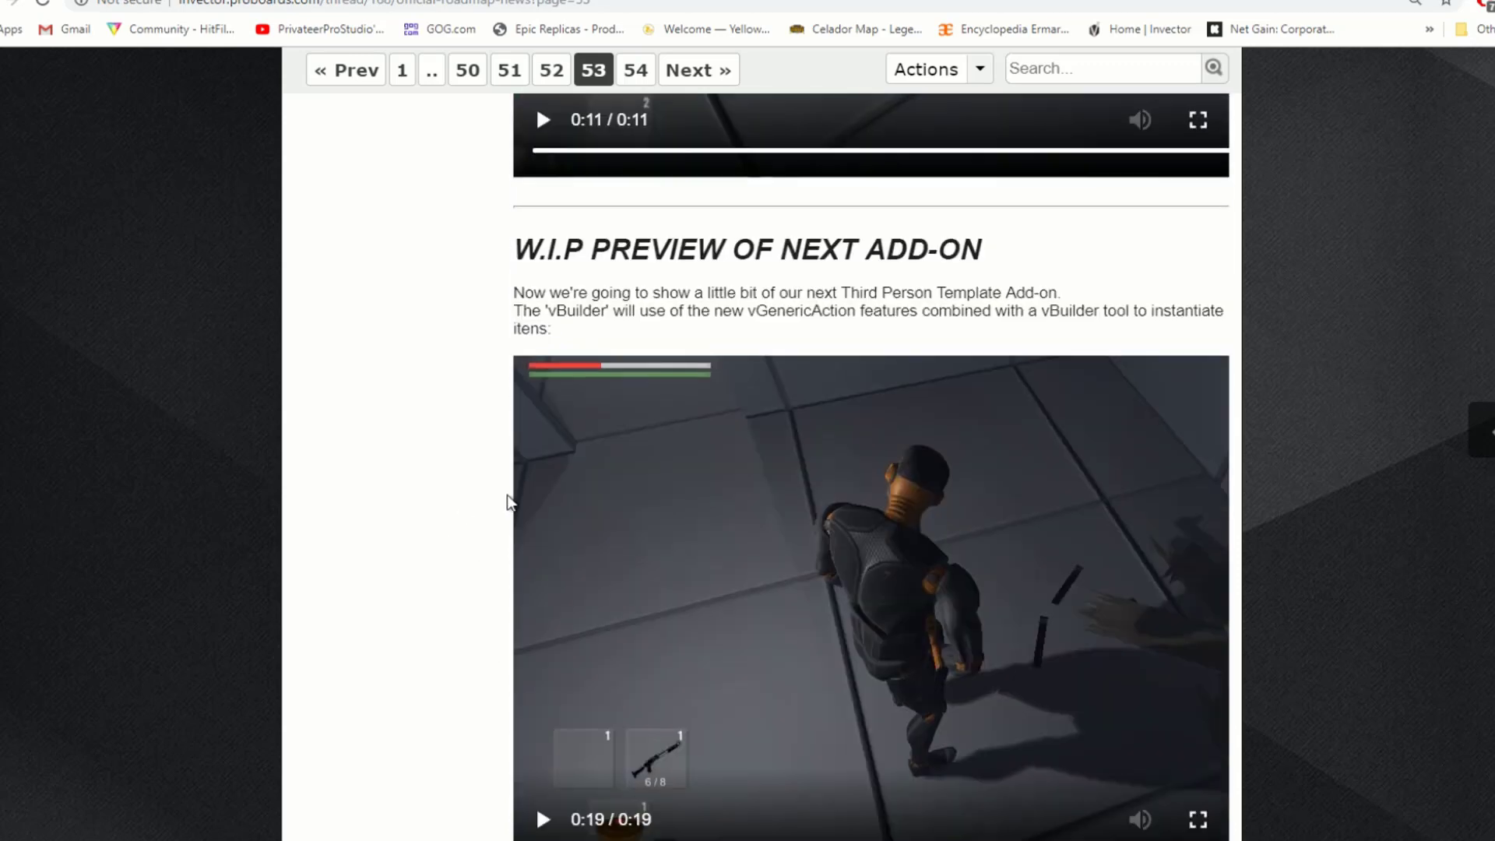
scroll(498, 506, "down", 2)
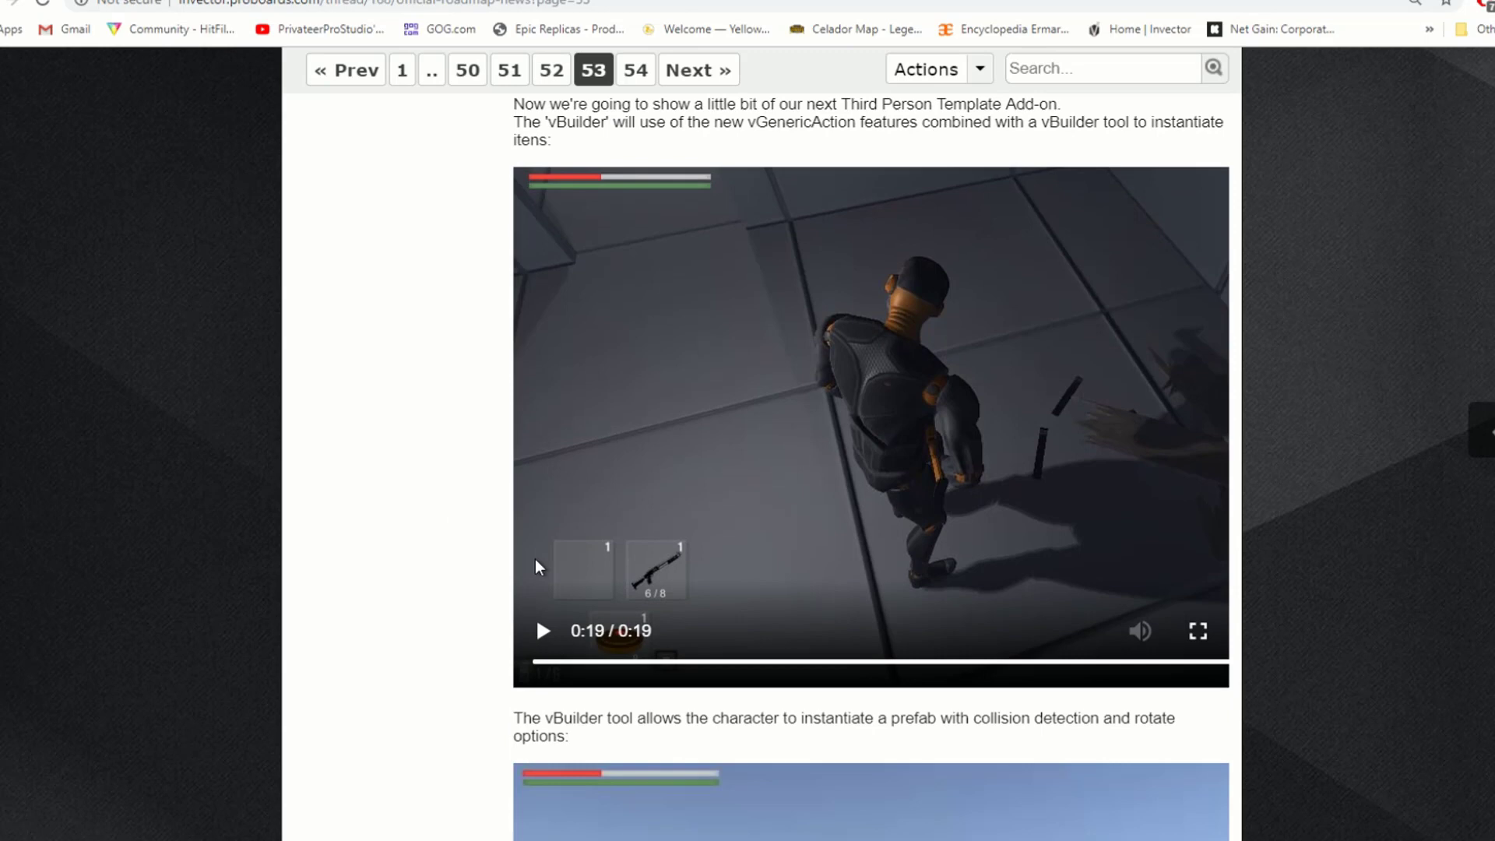
left_click(543, 630)
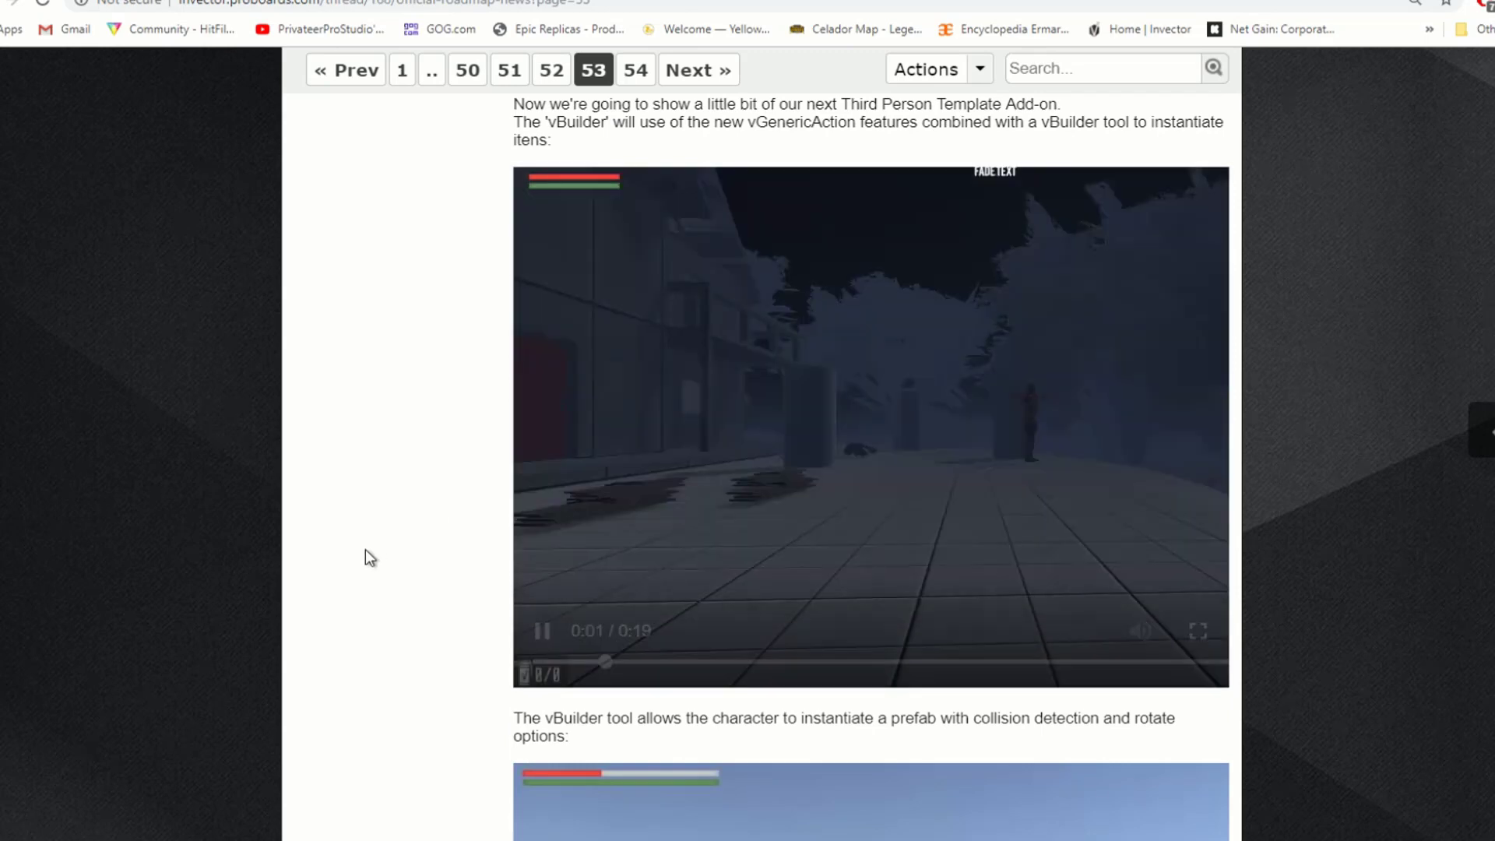
scroll(366, 550, "up", 1)
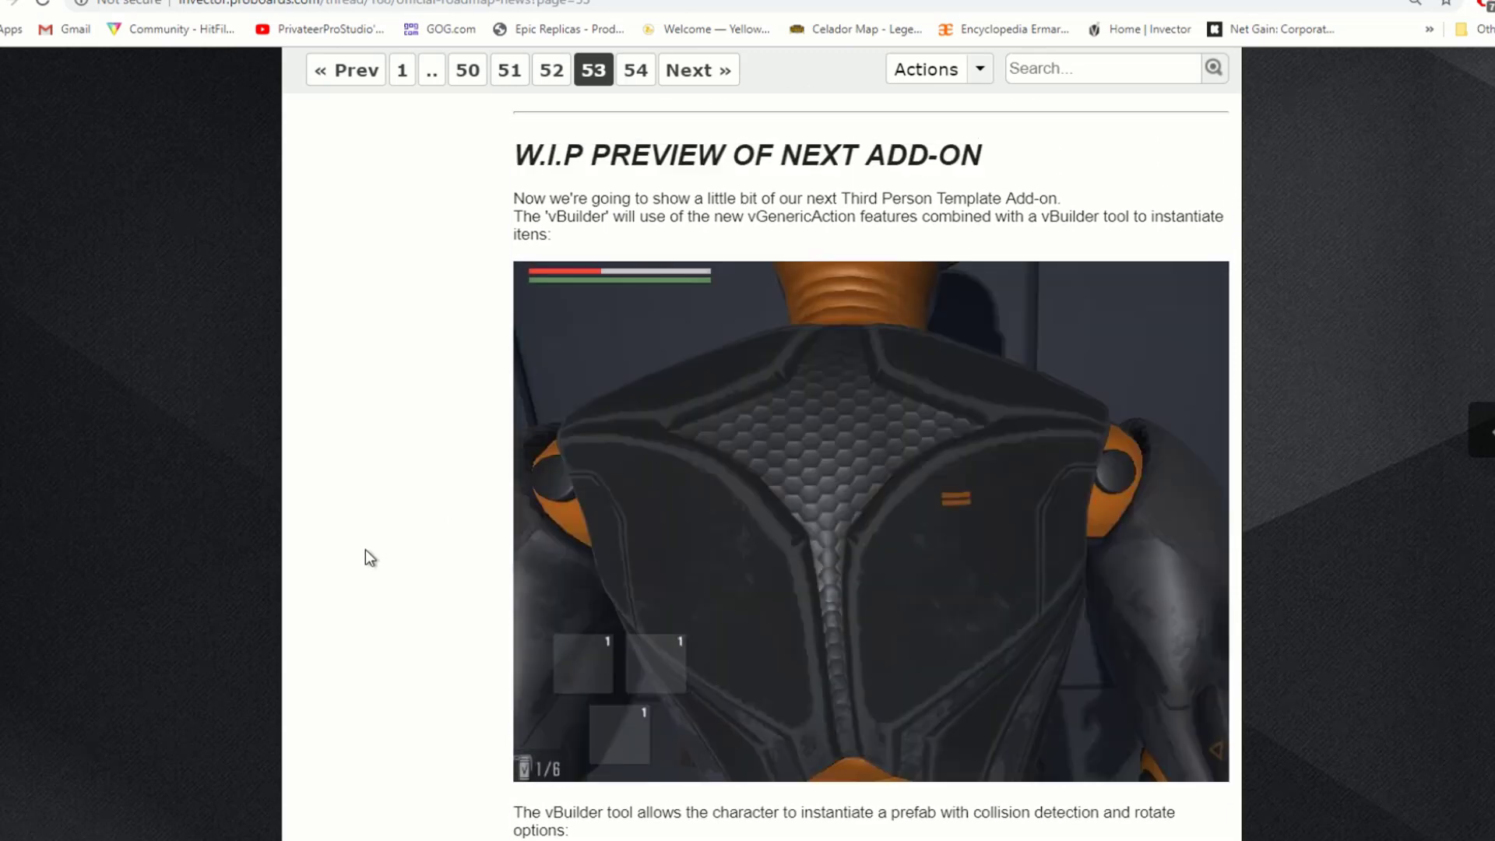
scroll(366, 557, "down", 1)
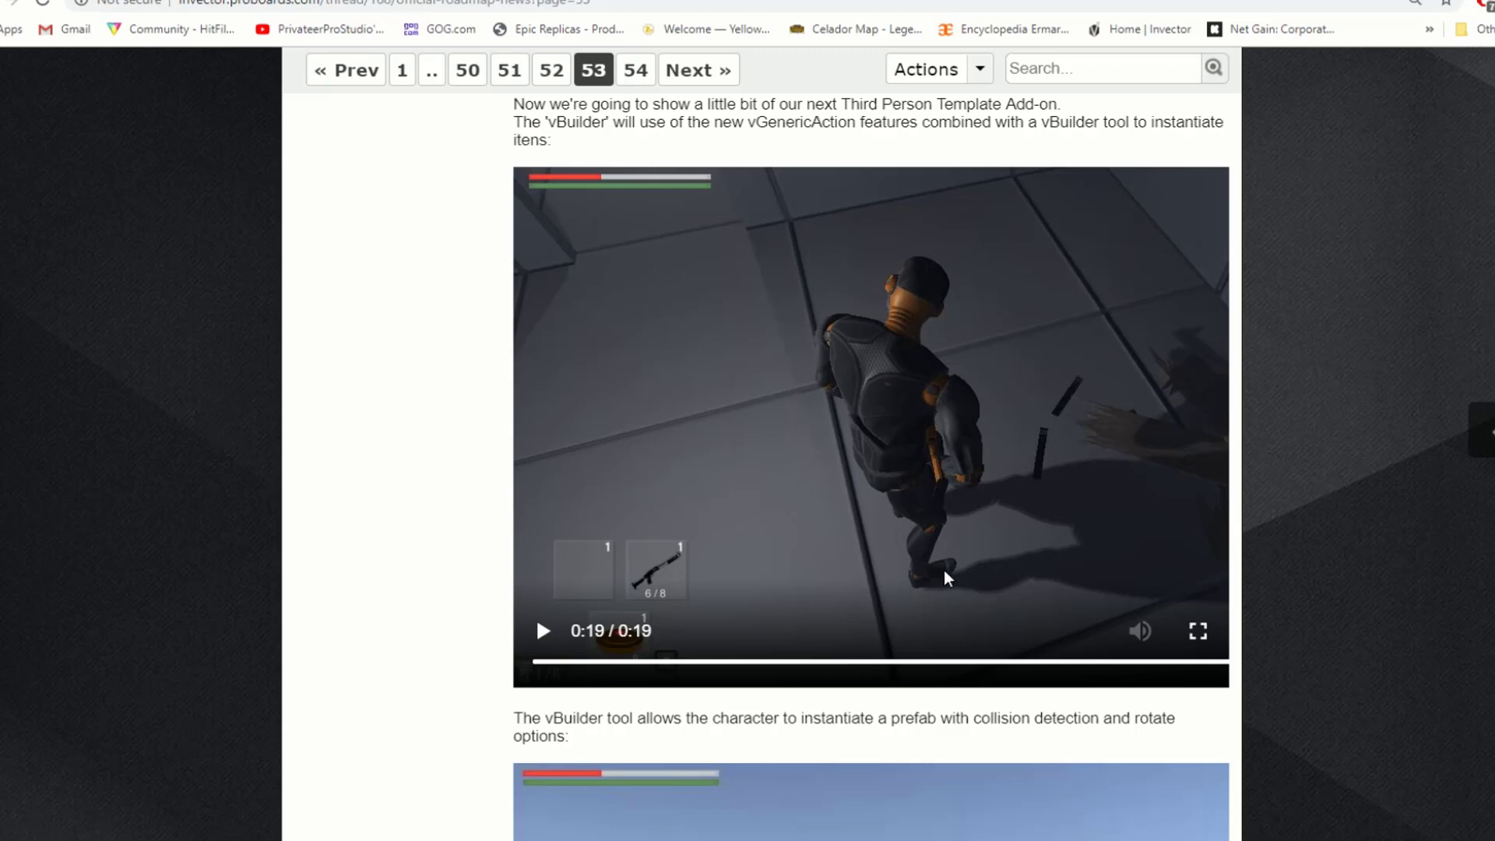
Review the post's vBuilder tool description and the introduction to the FSM AI New Features section
scroll(947, 576, "down", 7)
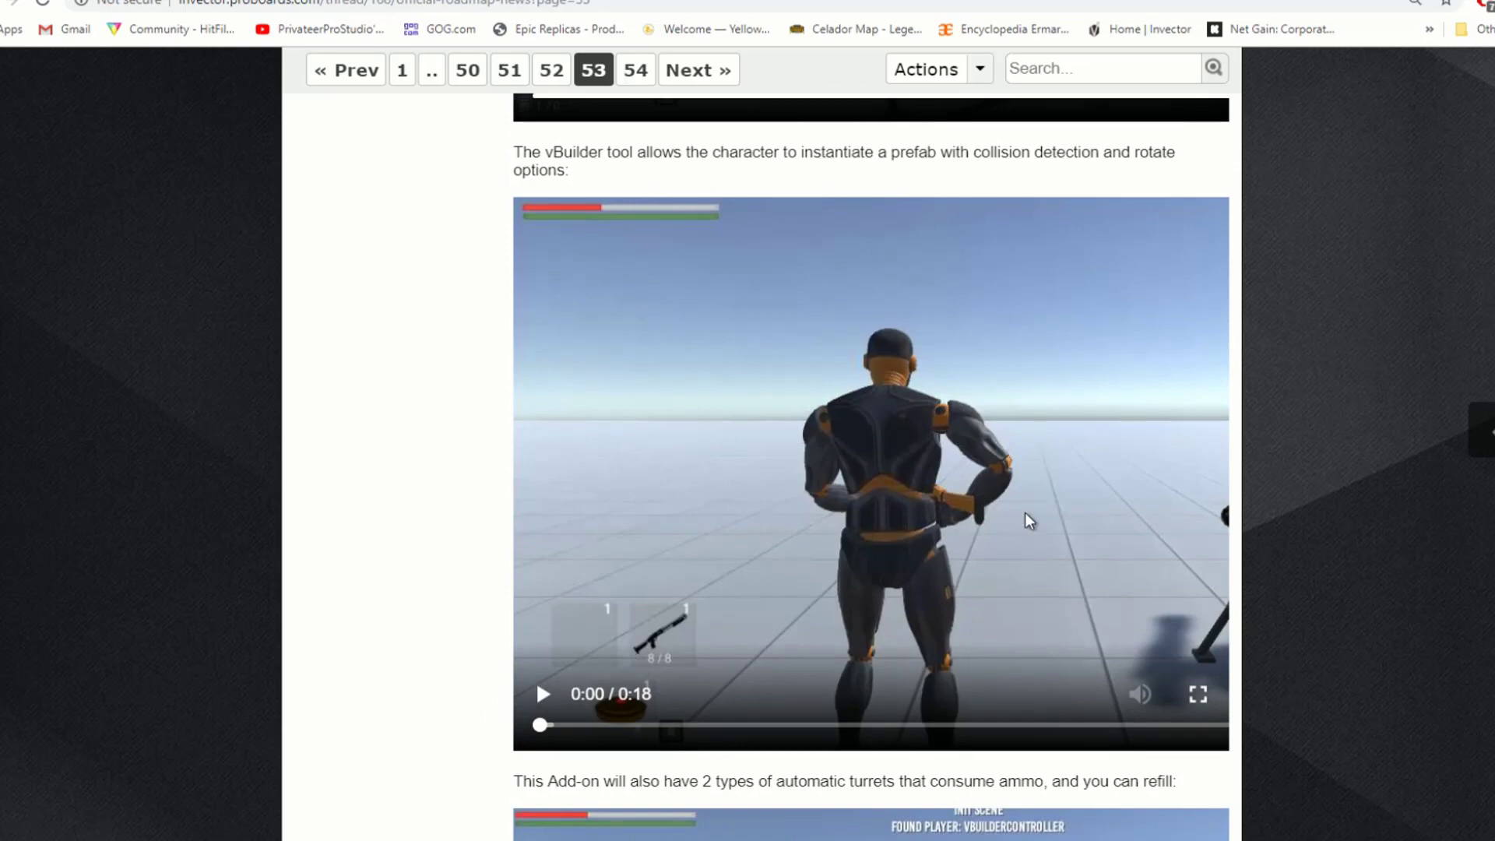
scroll(1089, 489, "down", 6)
scroll(1170, 561, "down", 8)
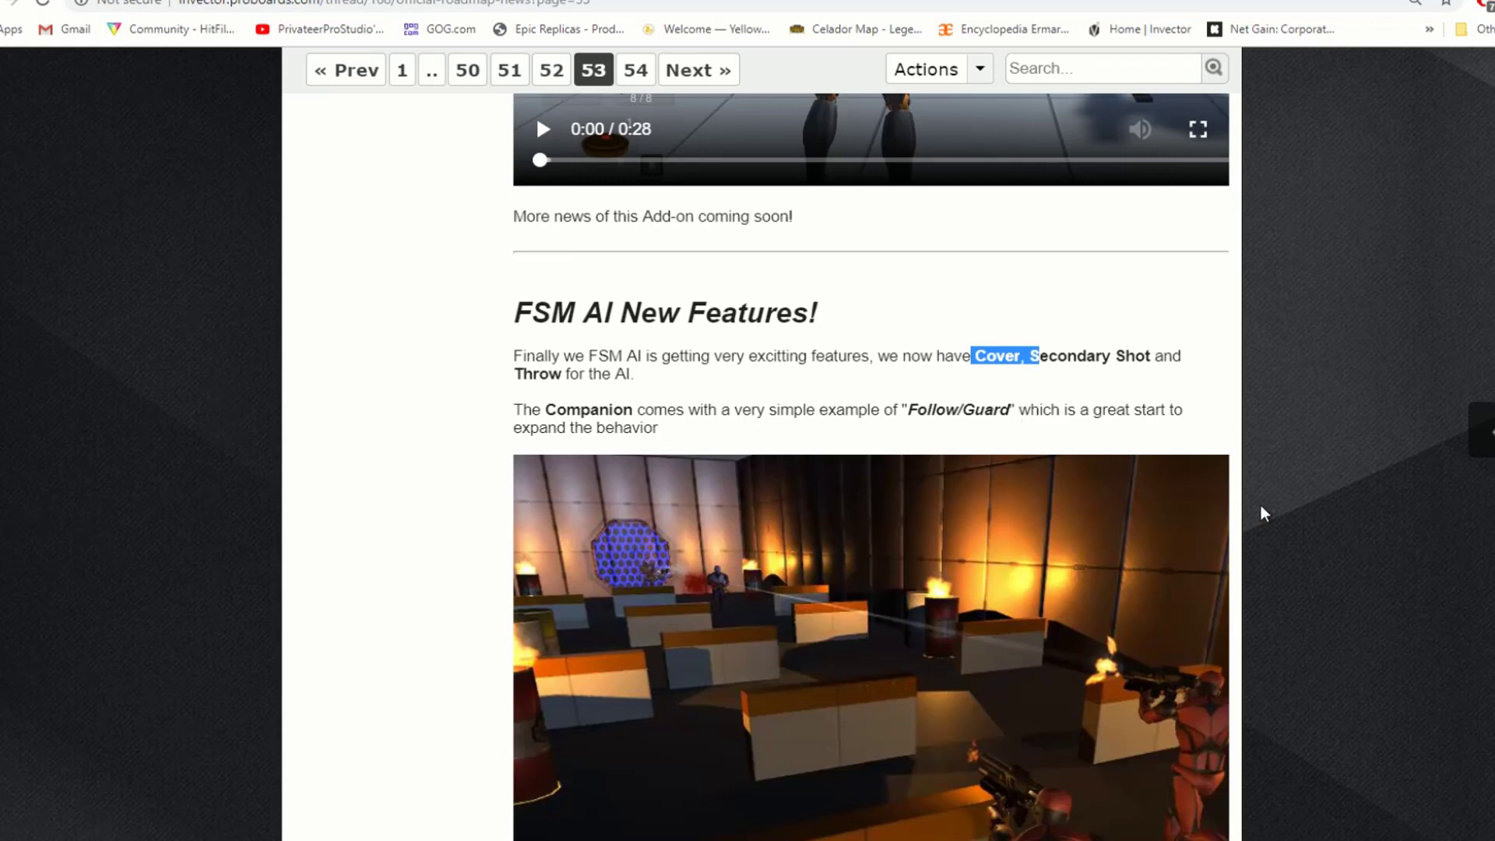
scroll(1254, 502, "down", 1)
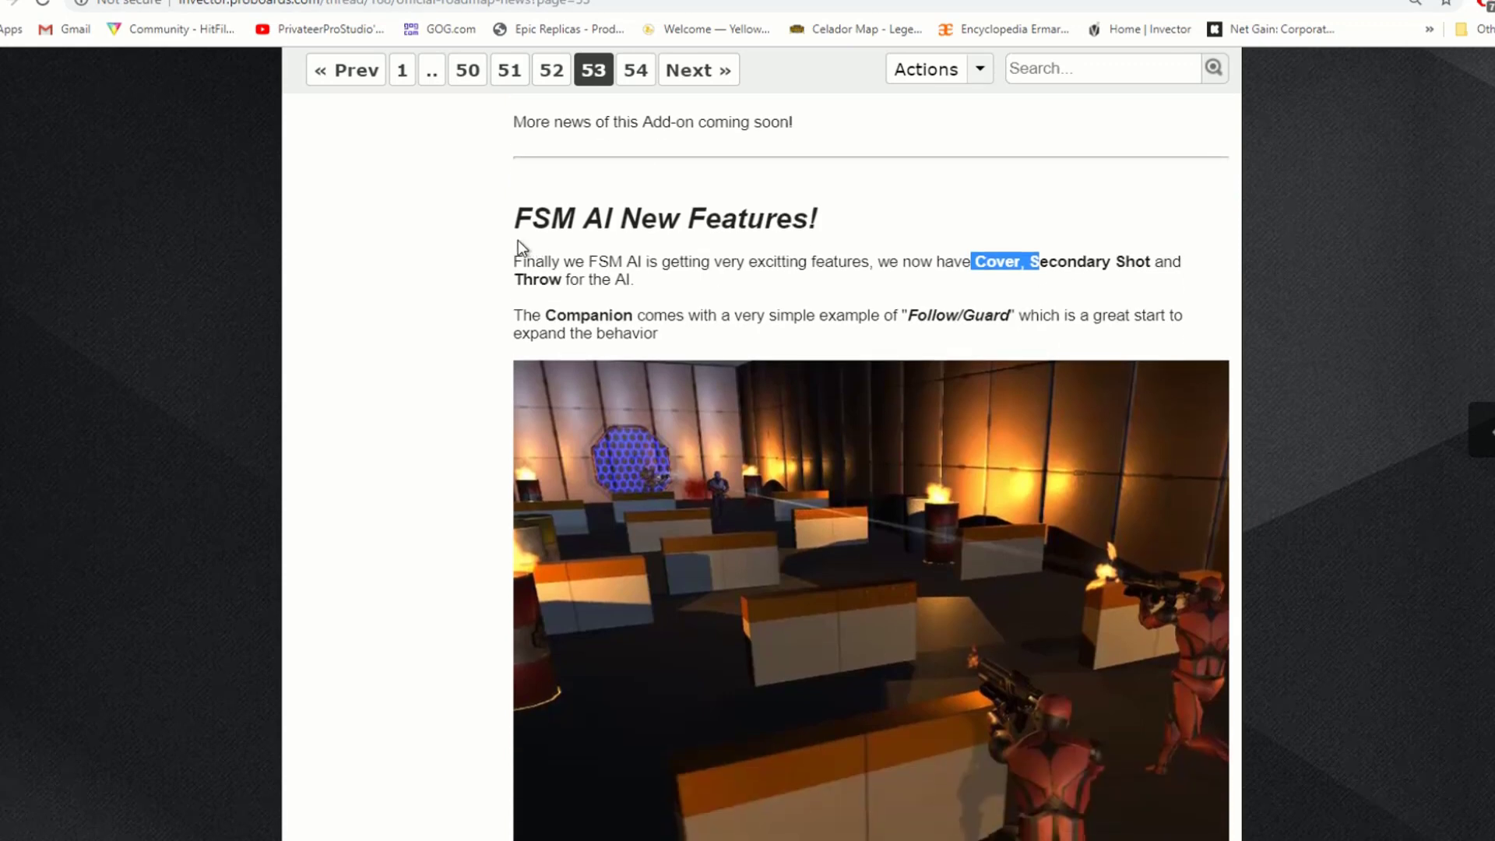
scroll(422, 290, "down", 2)
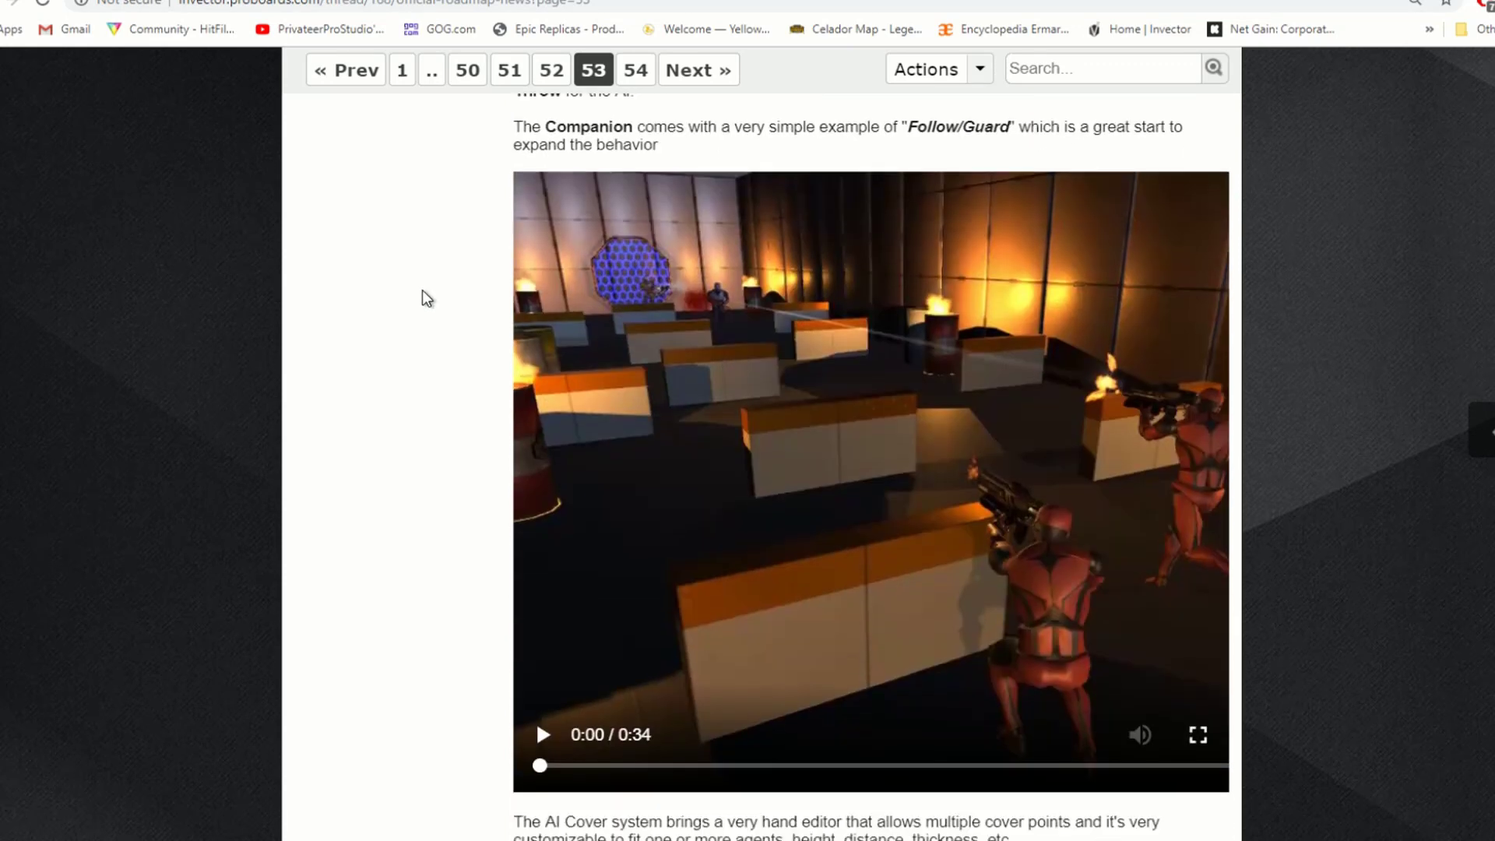
scroll(422, 290, "up", 1)
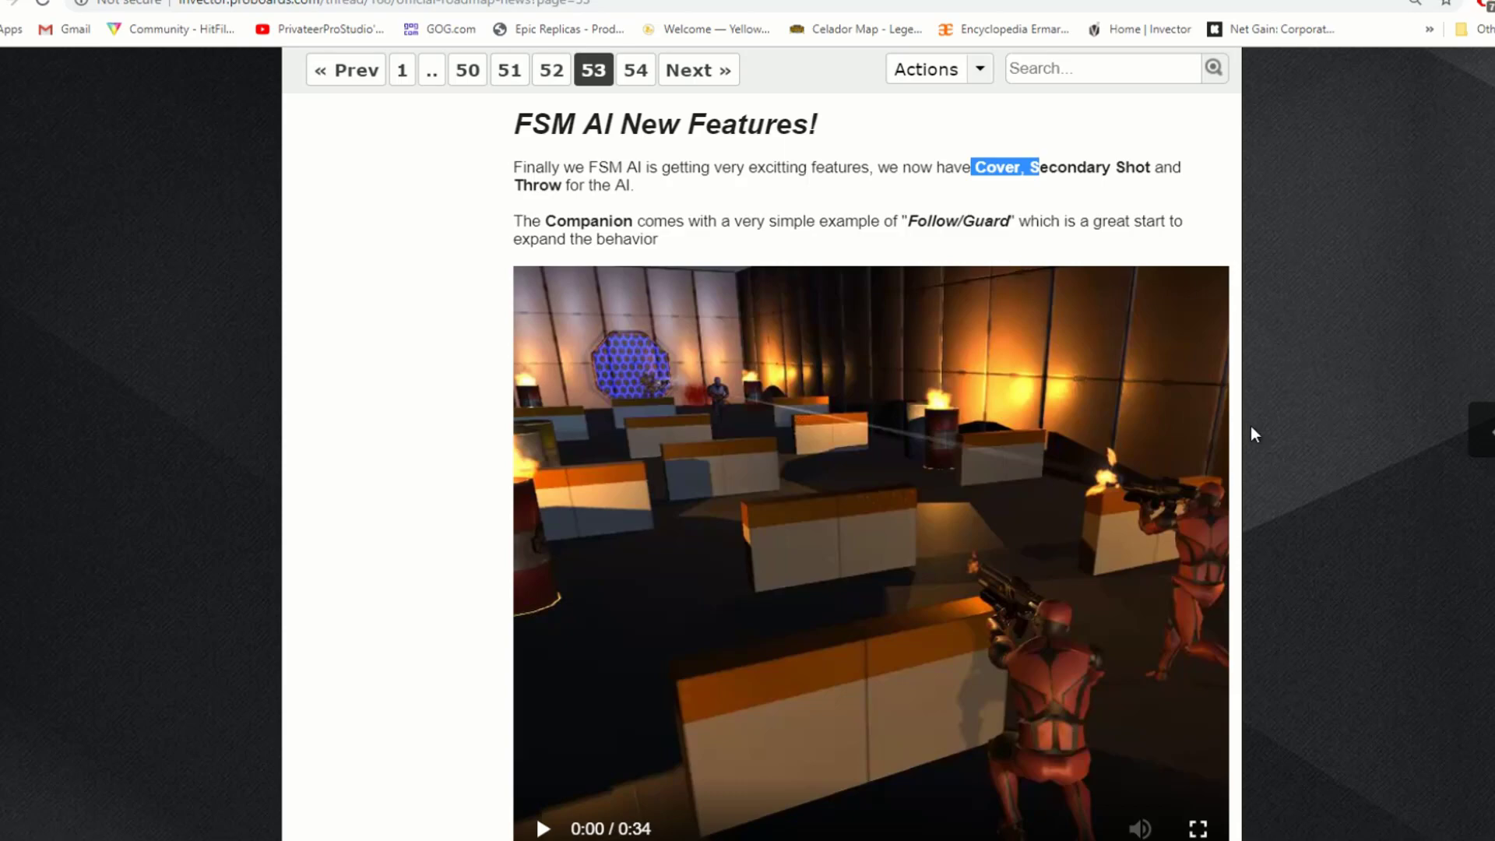
Skim the AI Throw section and the post's closing remarks, and return to the add-on preview
scroll(1250, 427, "down", 6)
scroll(1250, 427, "down", 7)
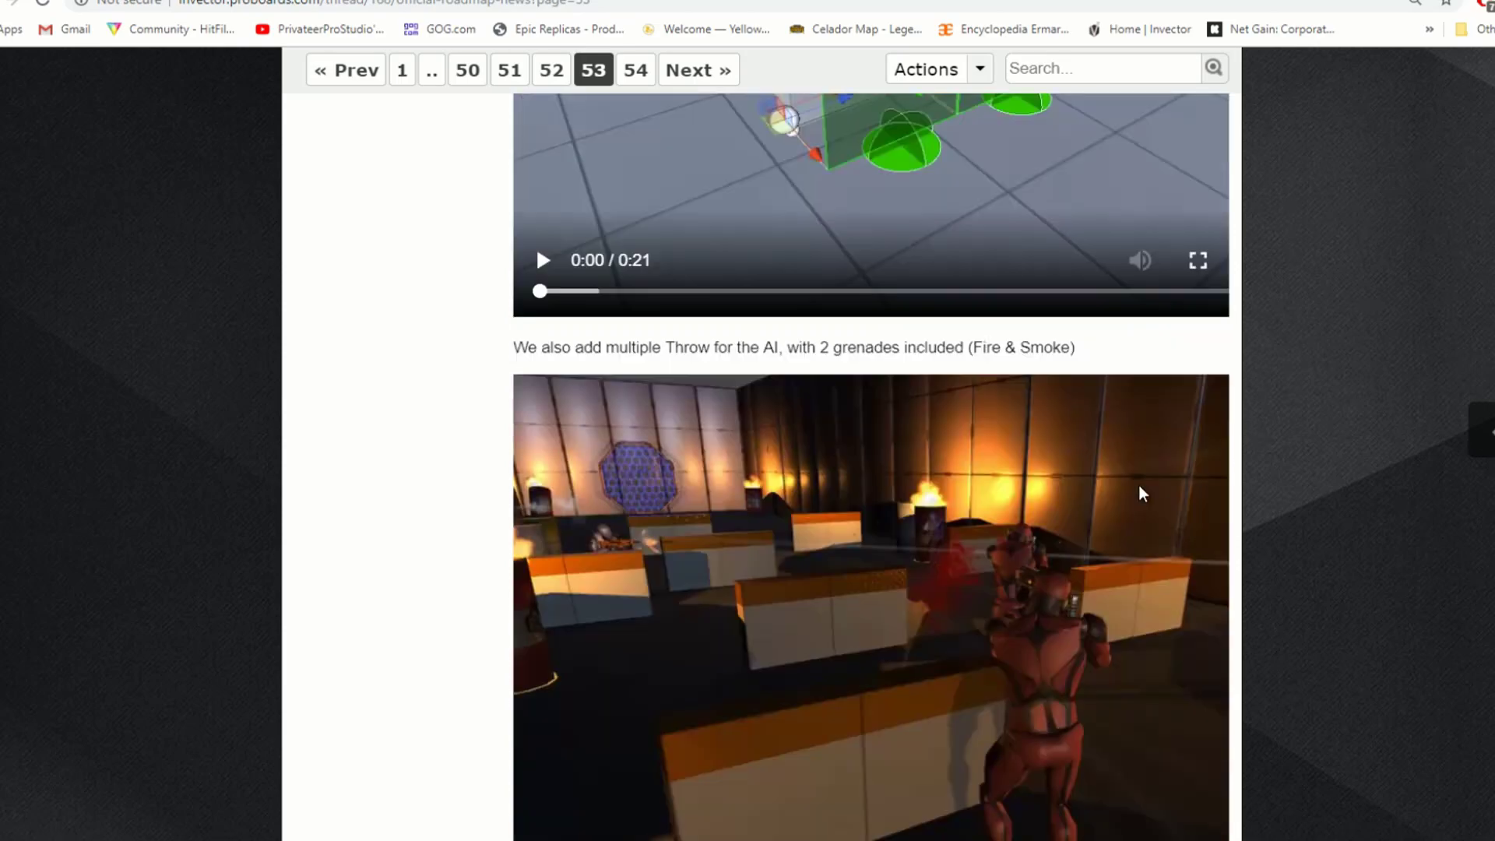
scroll(893, 423, "down", 7)
scroll(854, 423, "up", 4)
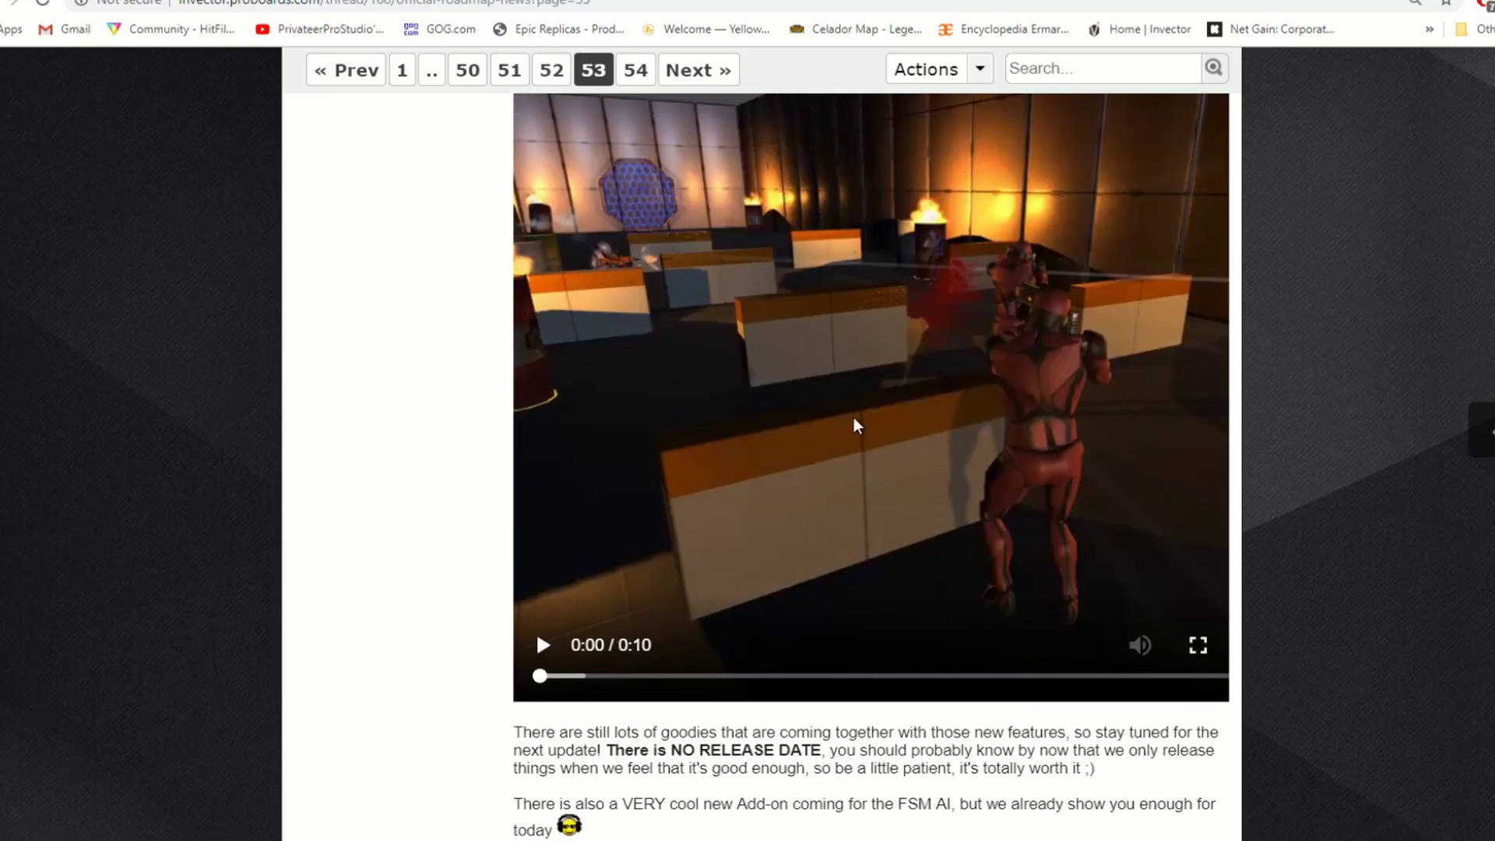
scroll(1340, 428, "down", 7)
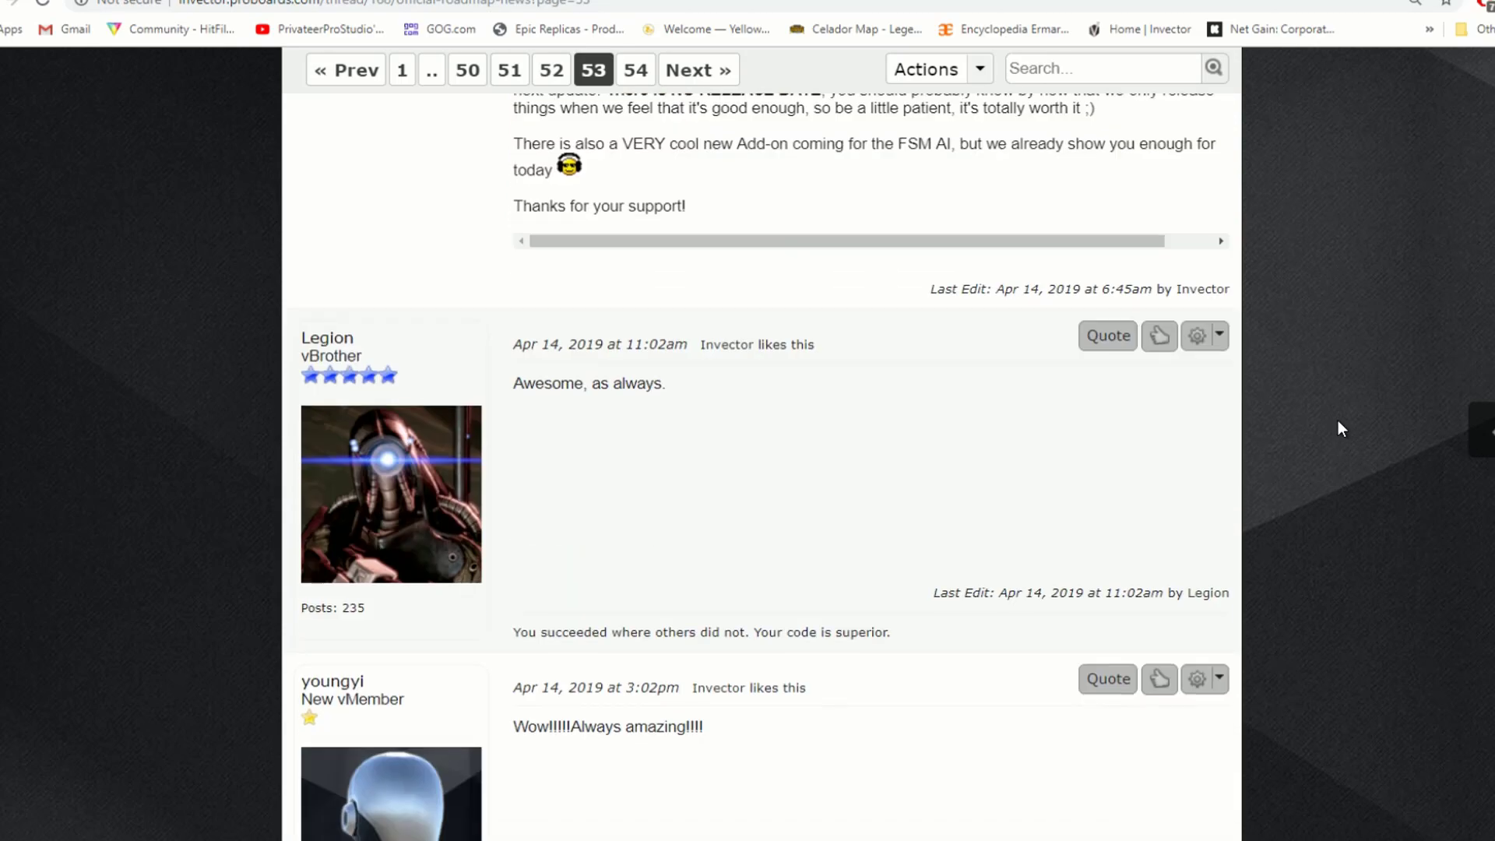
scroll(1337, 427, "up", 7)
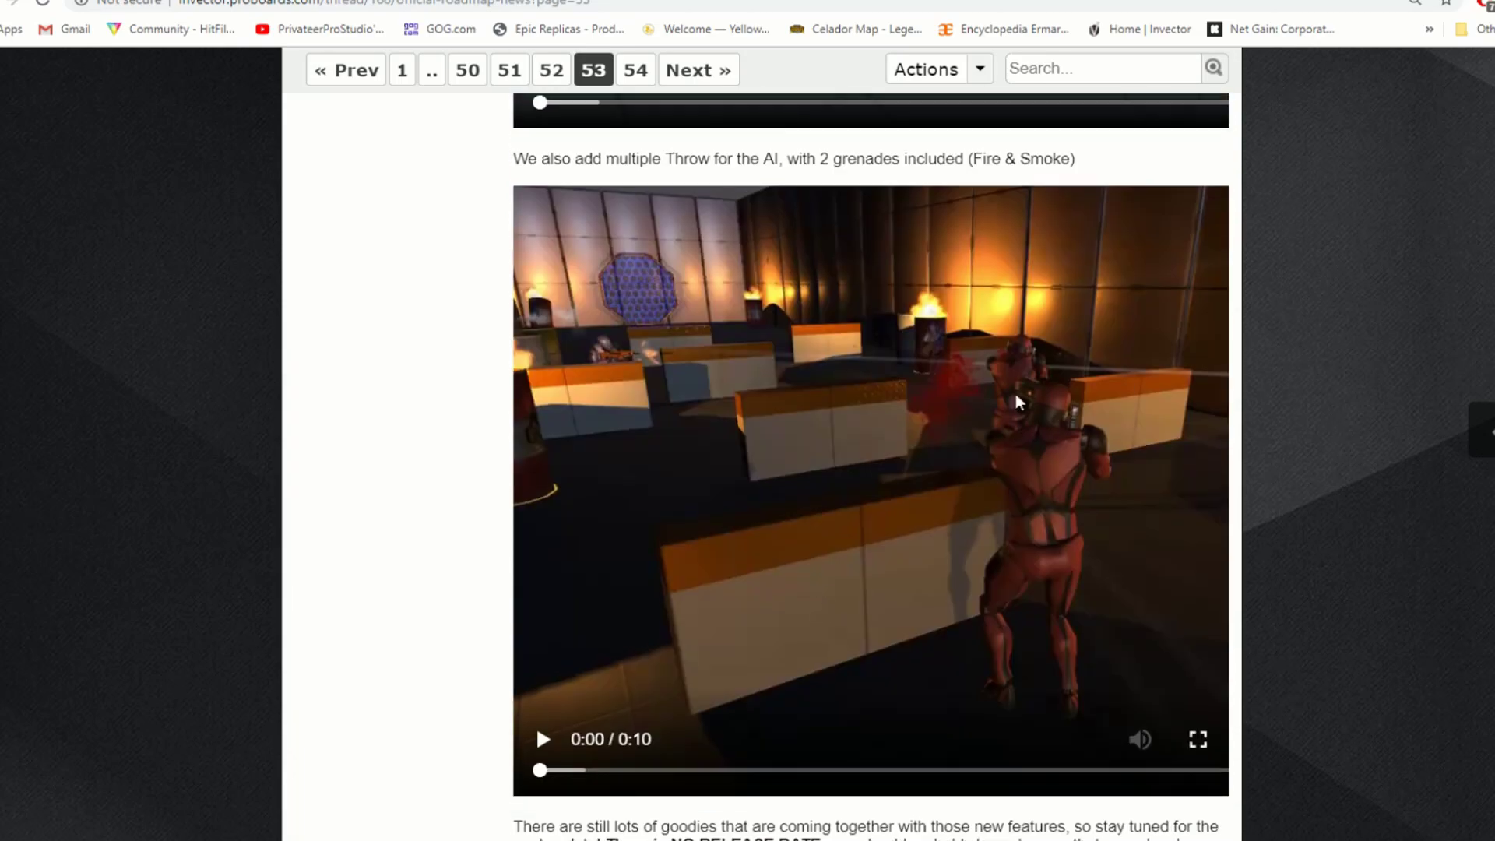
scroll(998, 490, "up", 19)
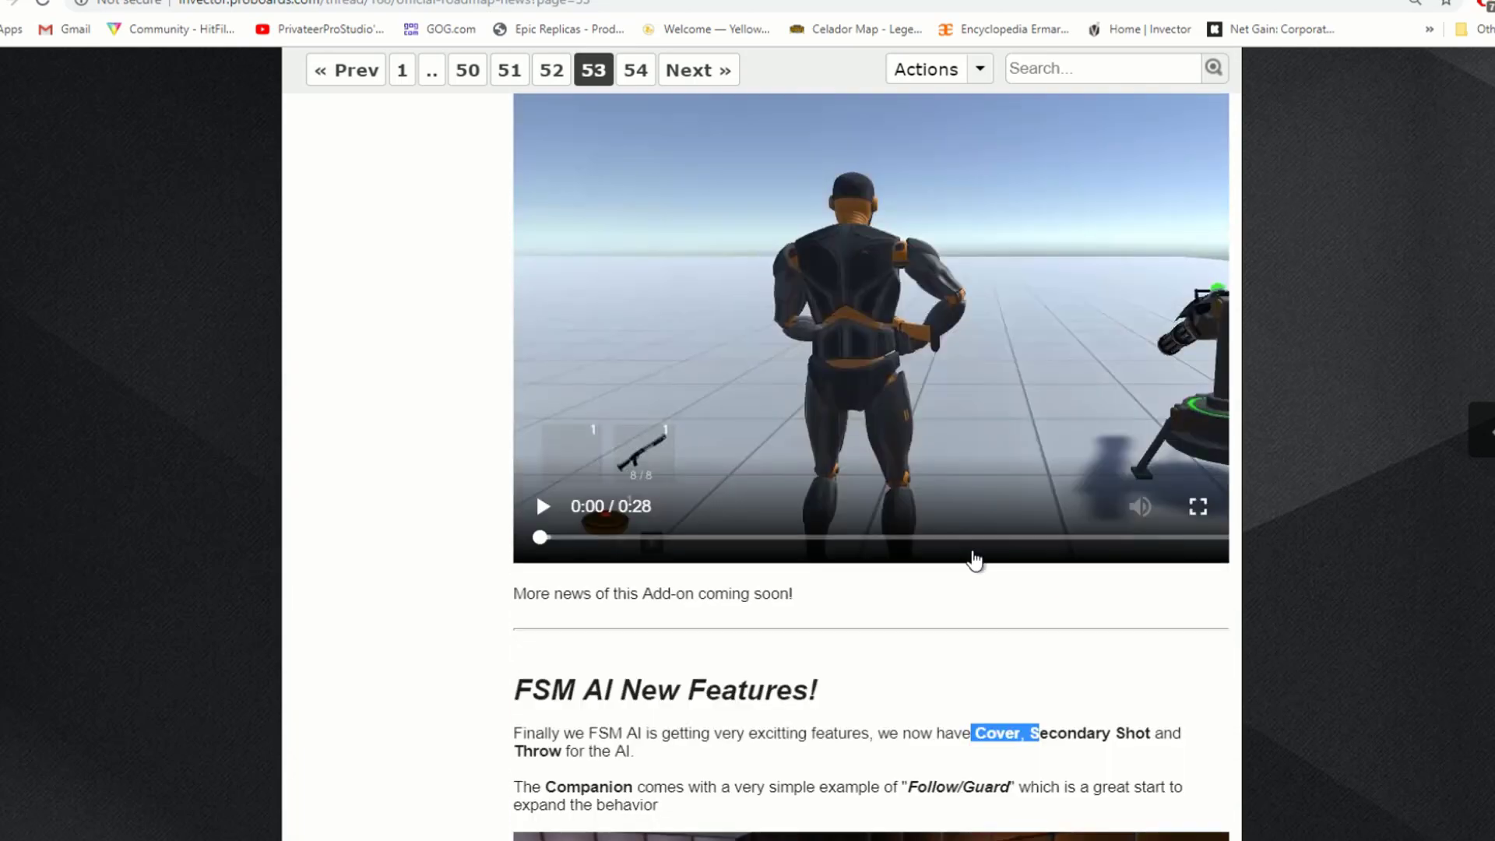
scroll(973, 559, "up", 12)
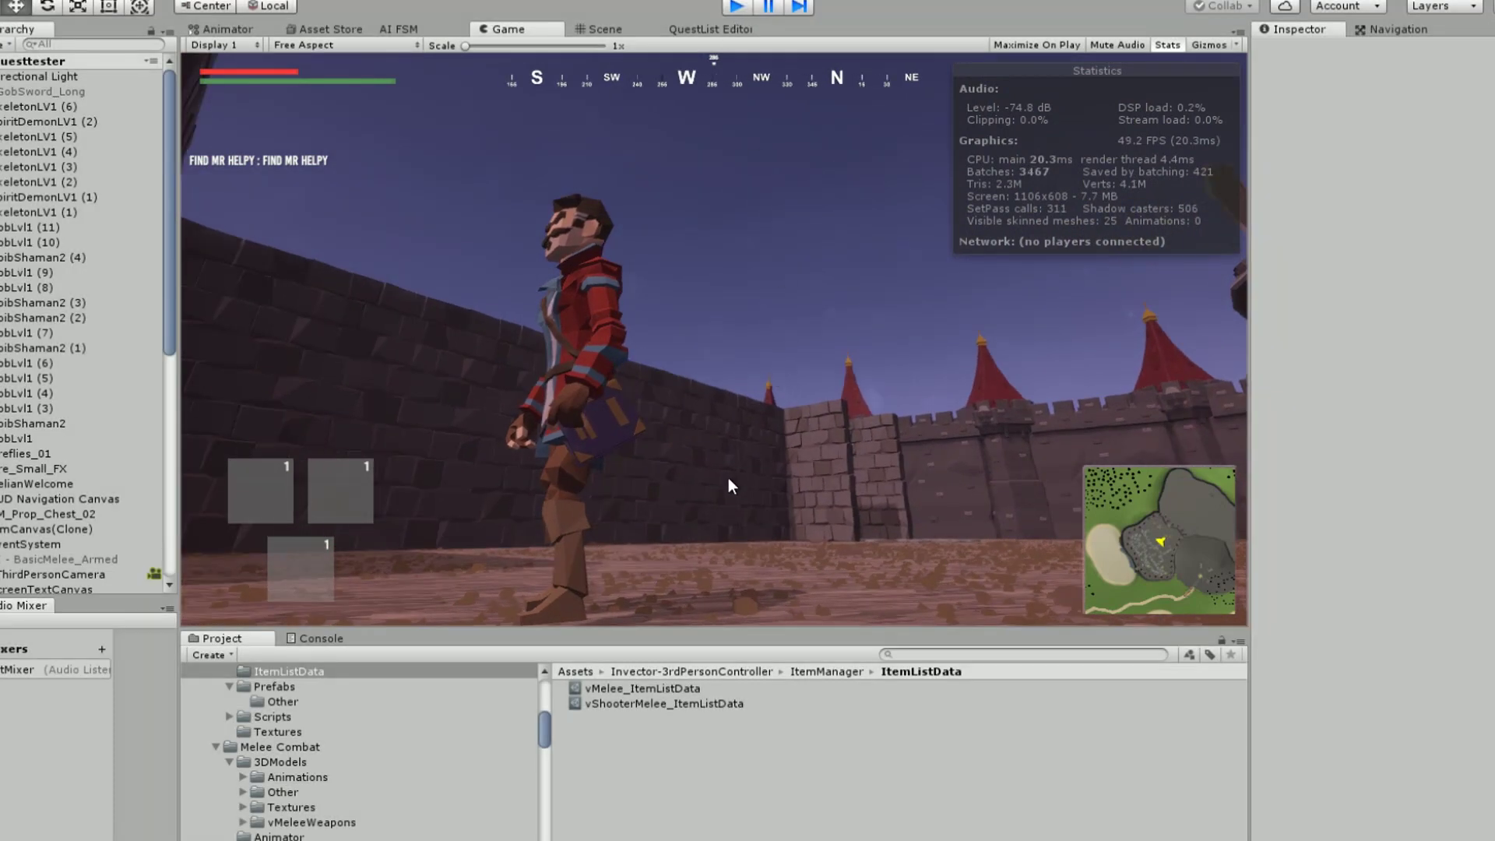
Switch to Unity, show the Scene view and examine the two characters at the village market stalls
key("ctrl+1")
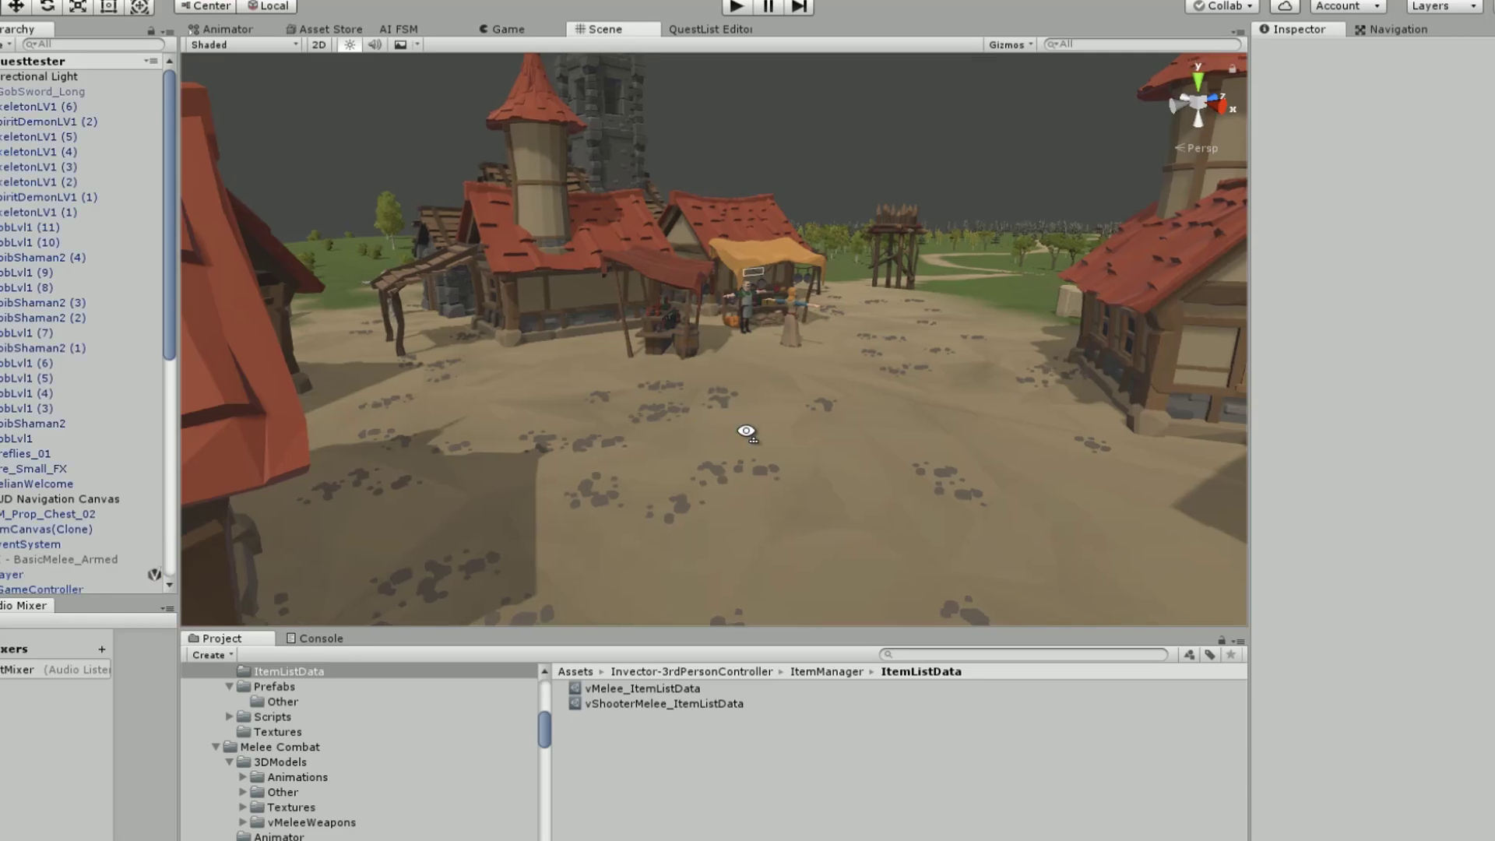
right_click_drag(727, 478, 734, 305)
key("s")
key("w")
key("s")
key("w")
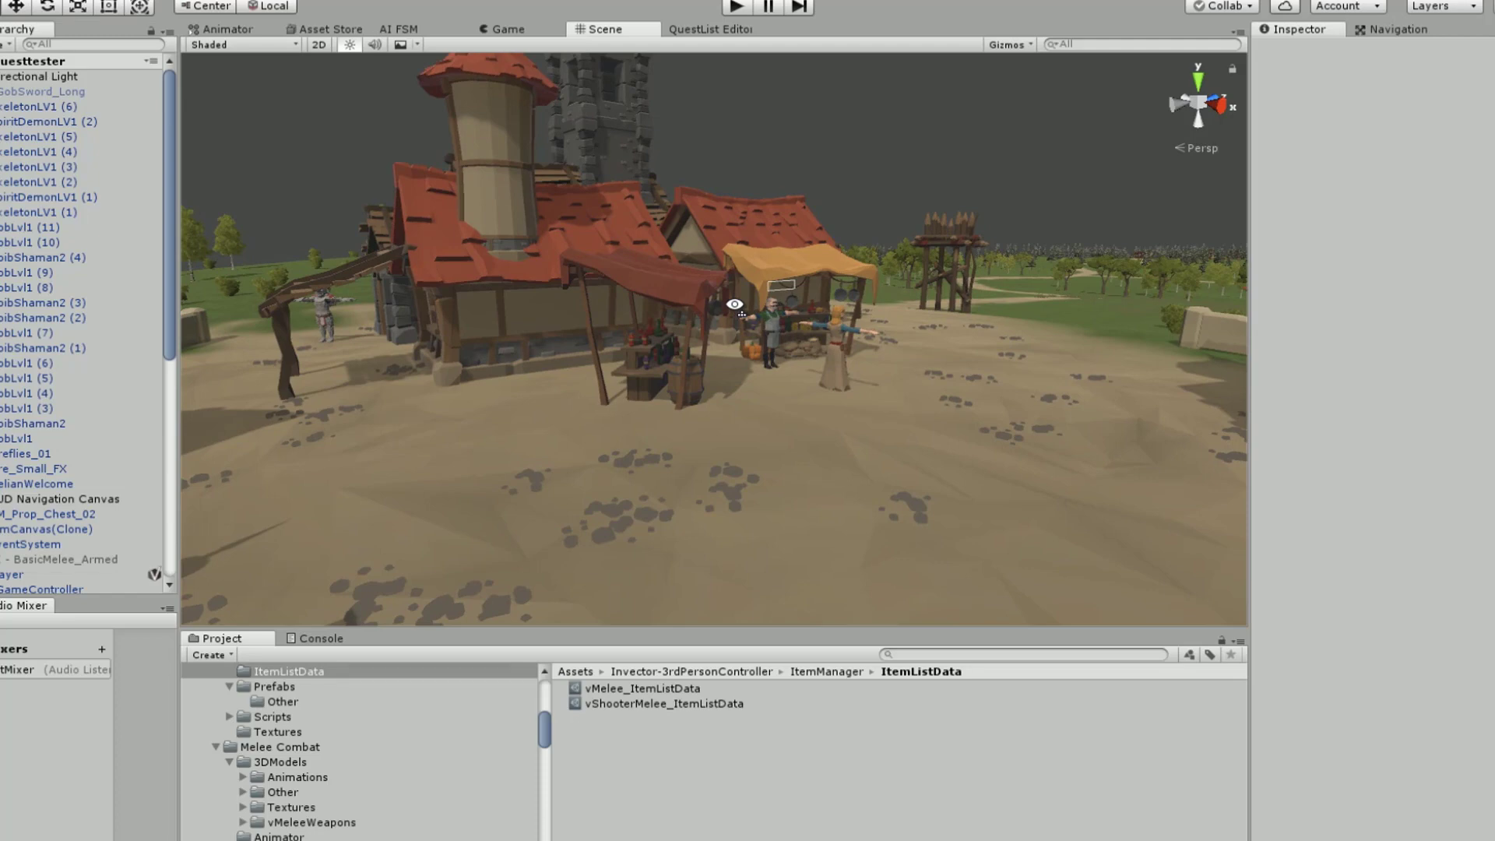
right_click_drag(734, 305, 46, 358)
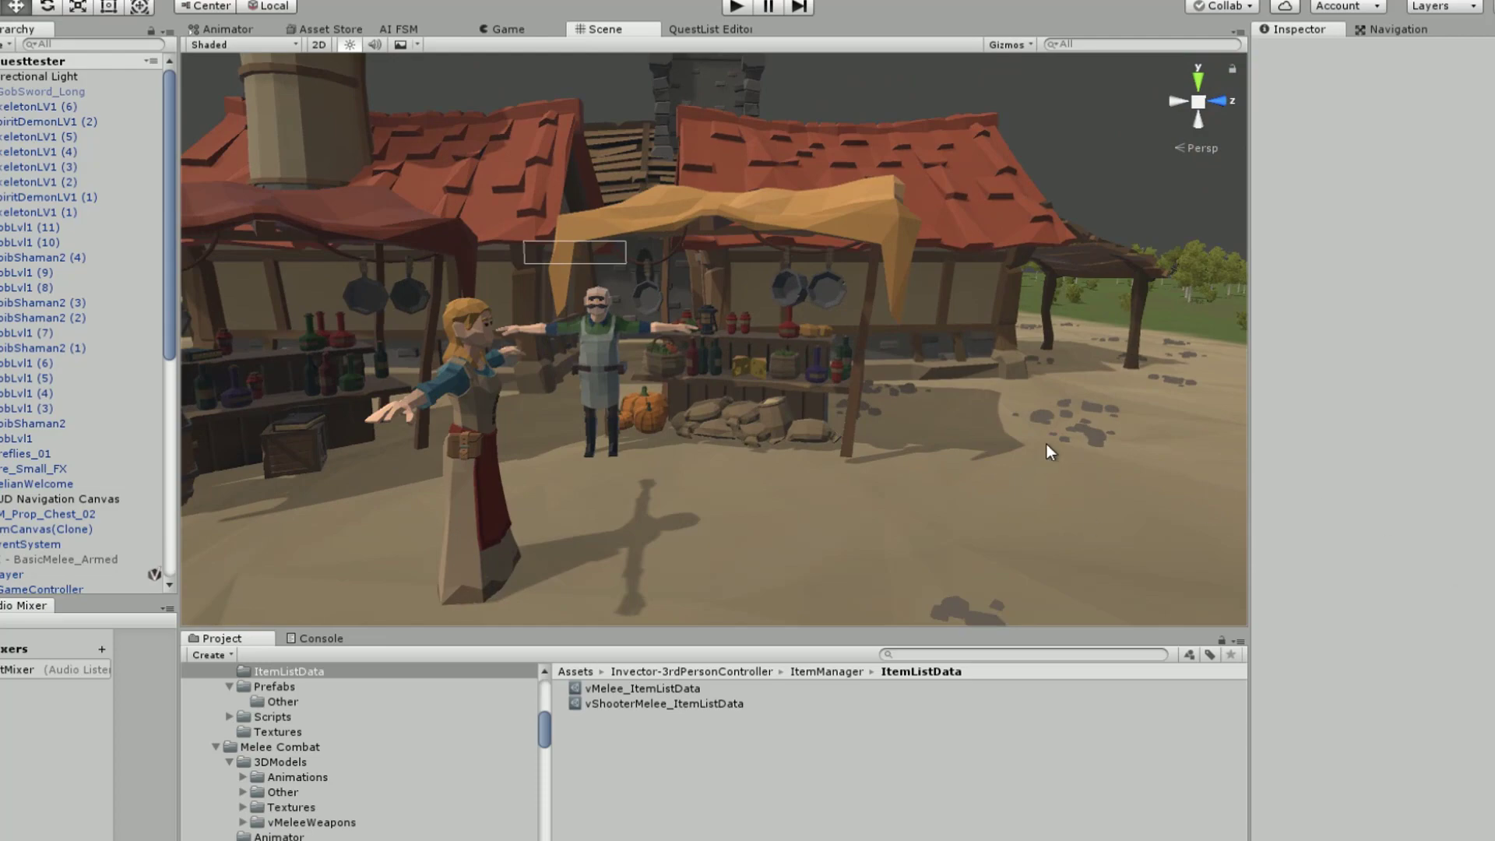
right_click_drag(1050, 452, 298, 421)
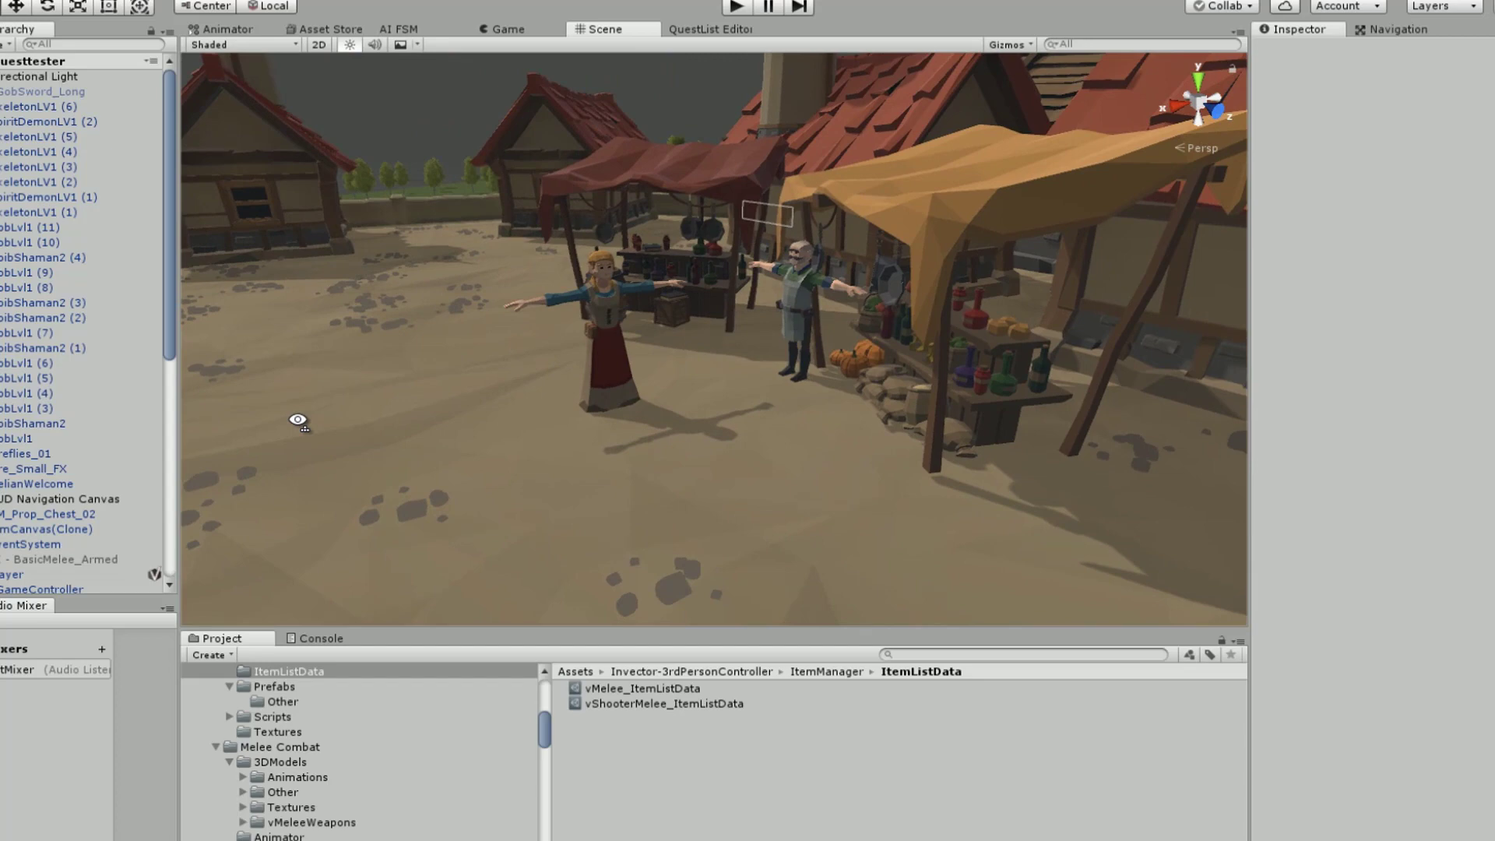
right_click_drag(309, 418, 514, 549)
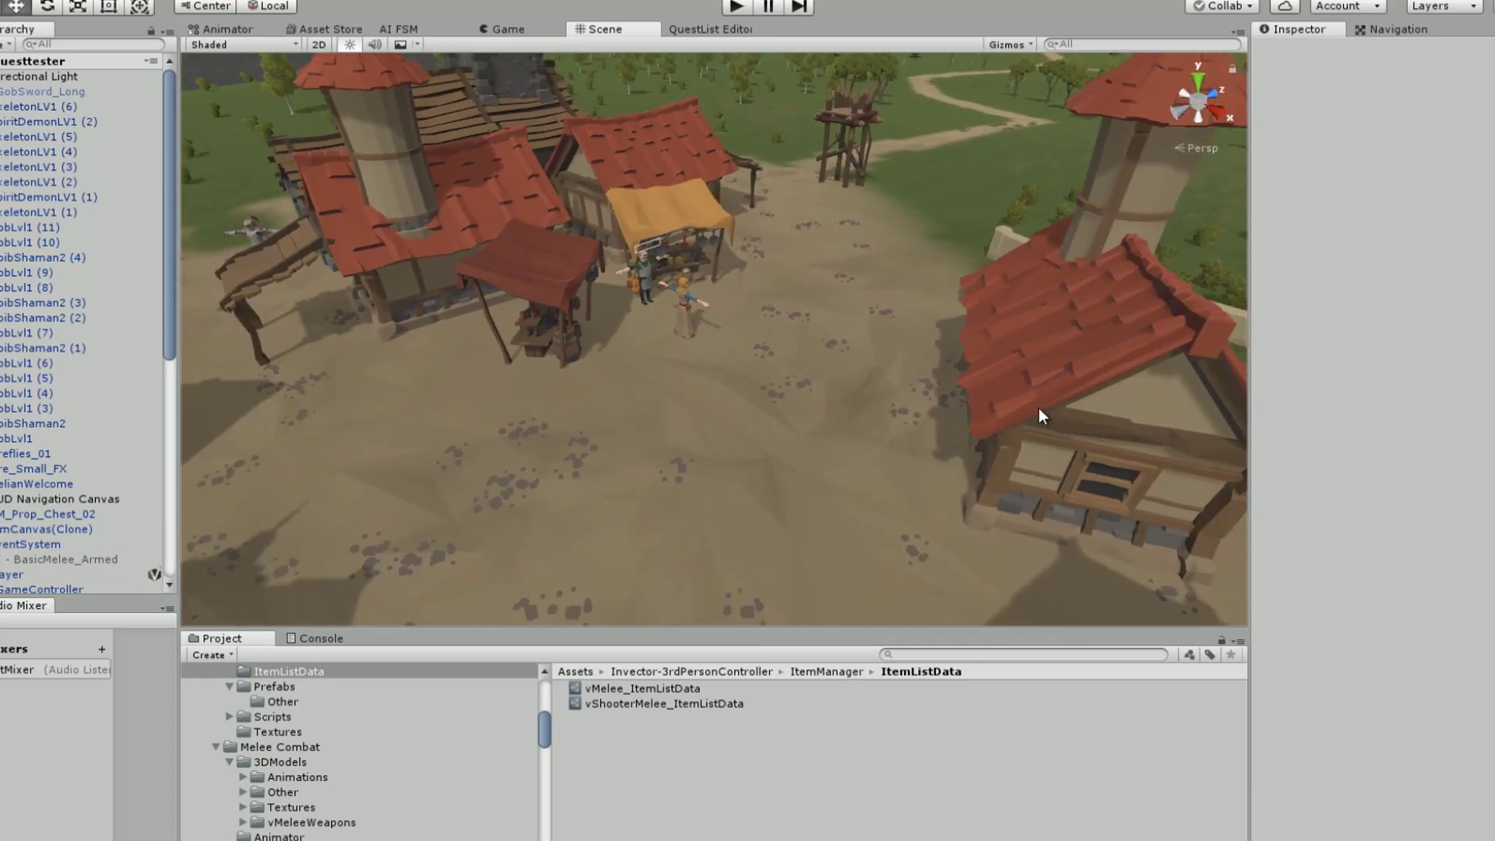
Widen the Inspector area and frame the market stalls in the narrower Scene view
left_click_drag(1249, 371, 921, 421)
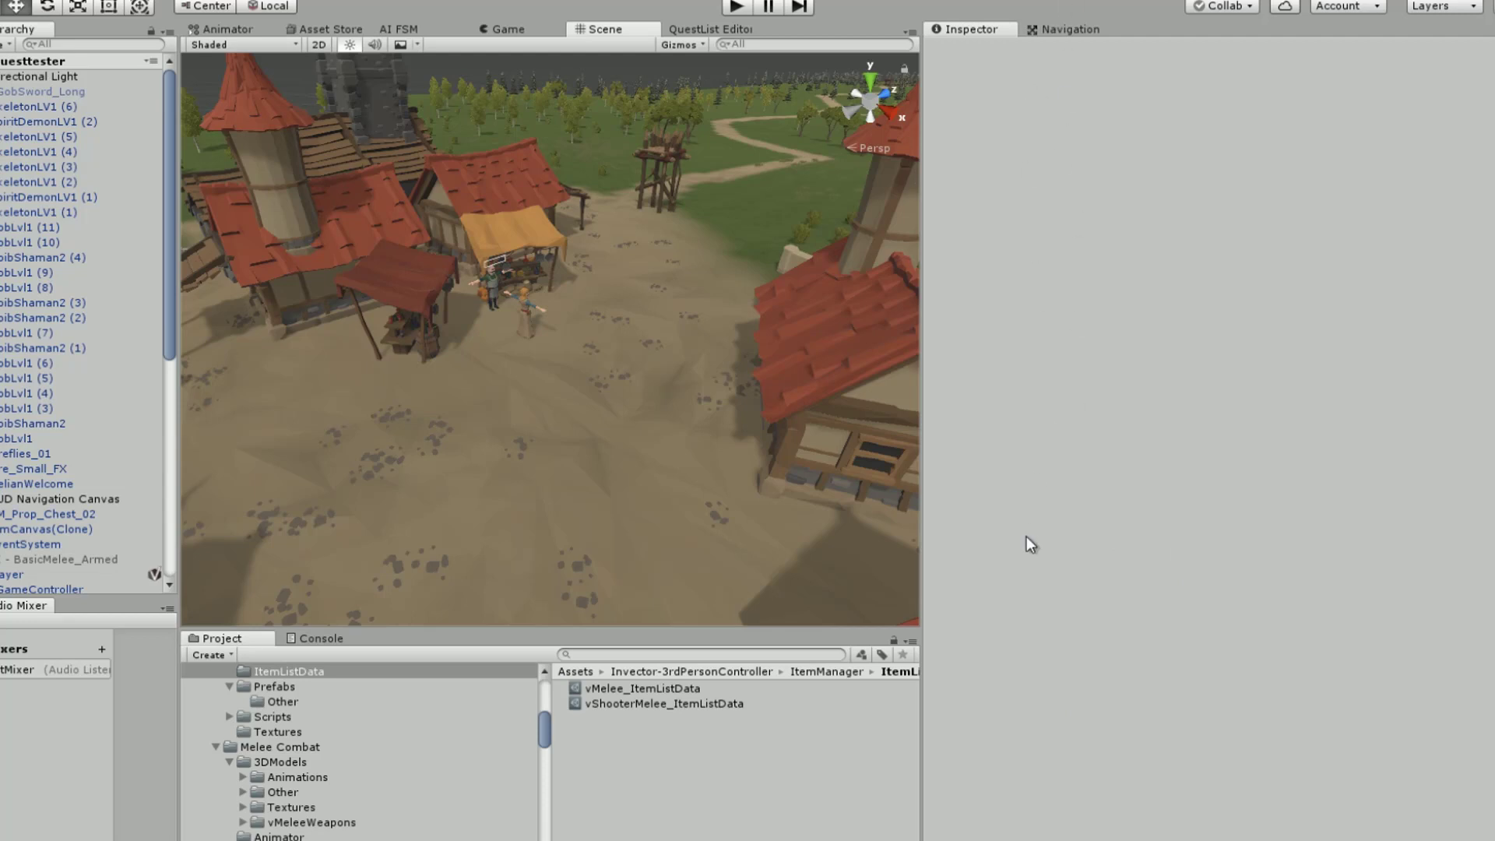
right_click_drag(576, 330, 488, 369)
scroll(487, 369, "up", 3)
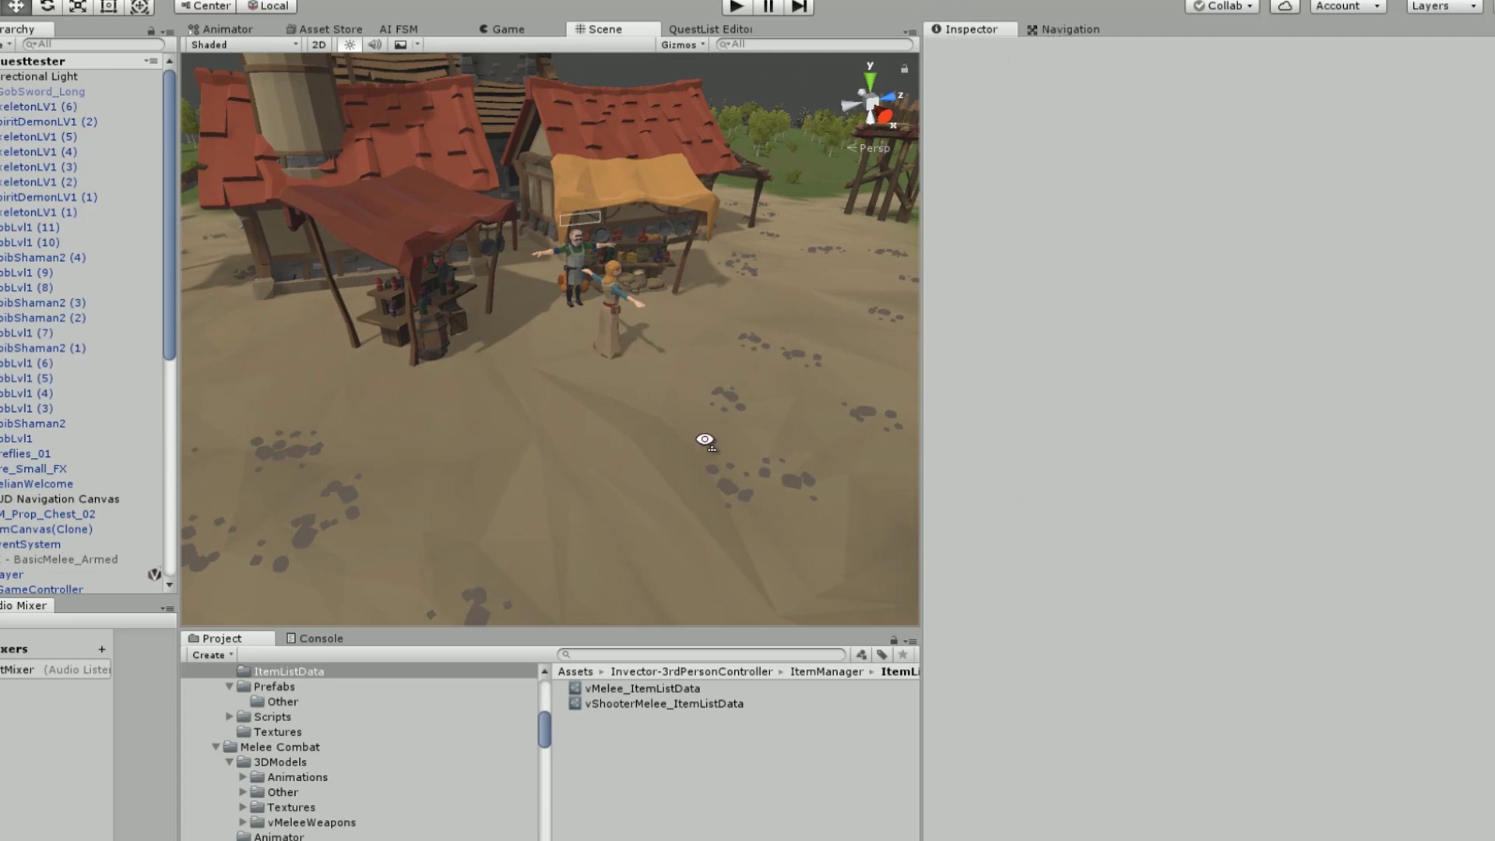
right_click_drag(704, 440, 586, 404)
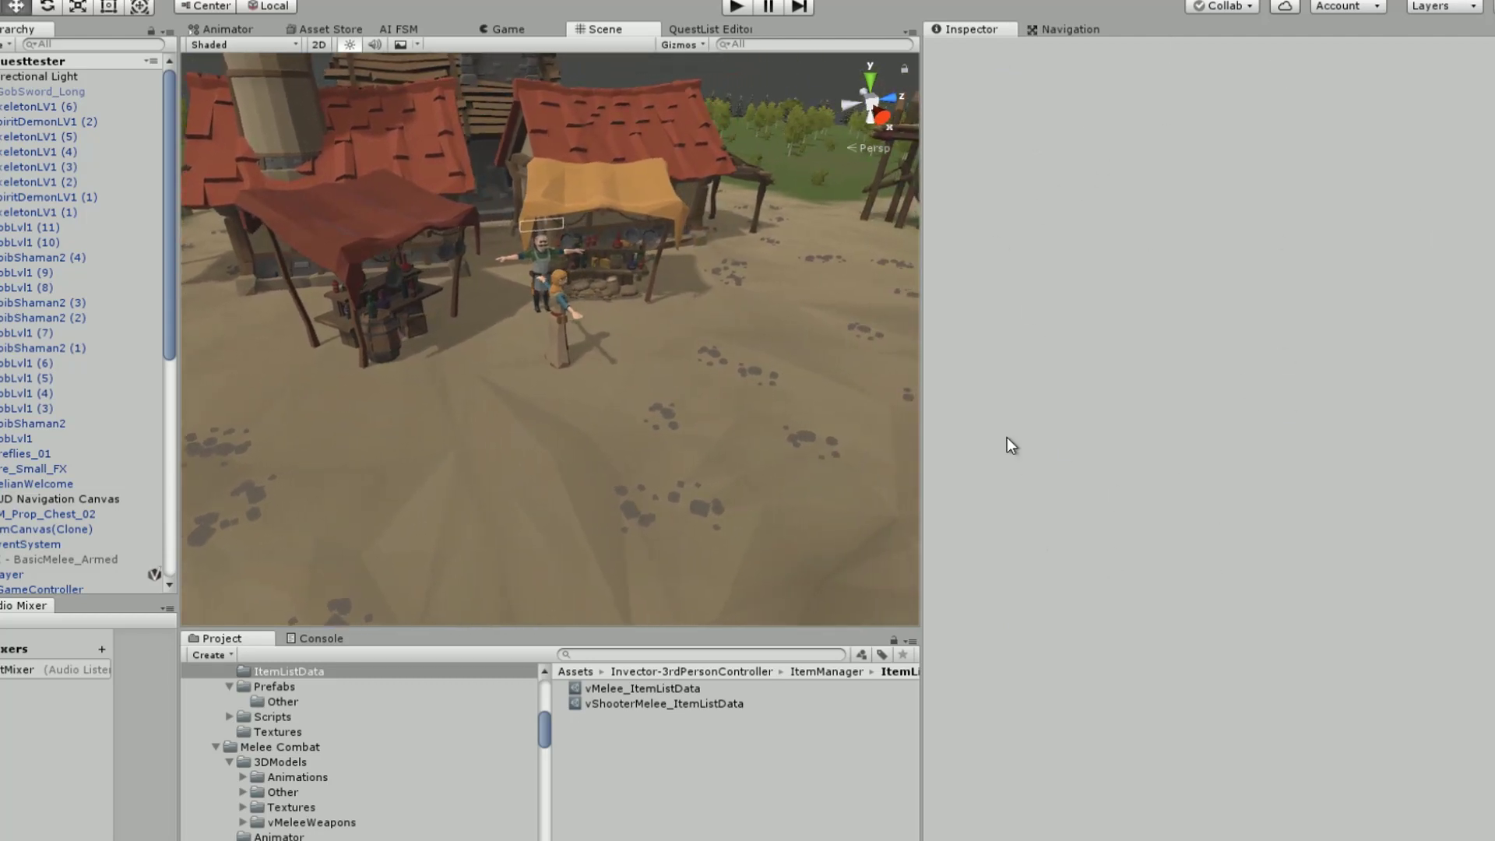
right_click_drag(674, 459, 412, 374)
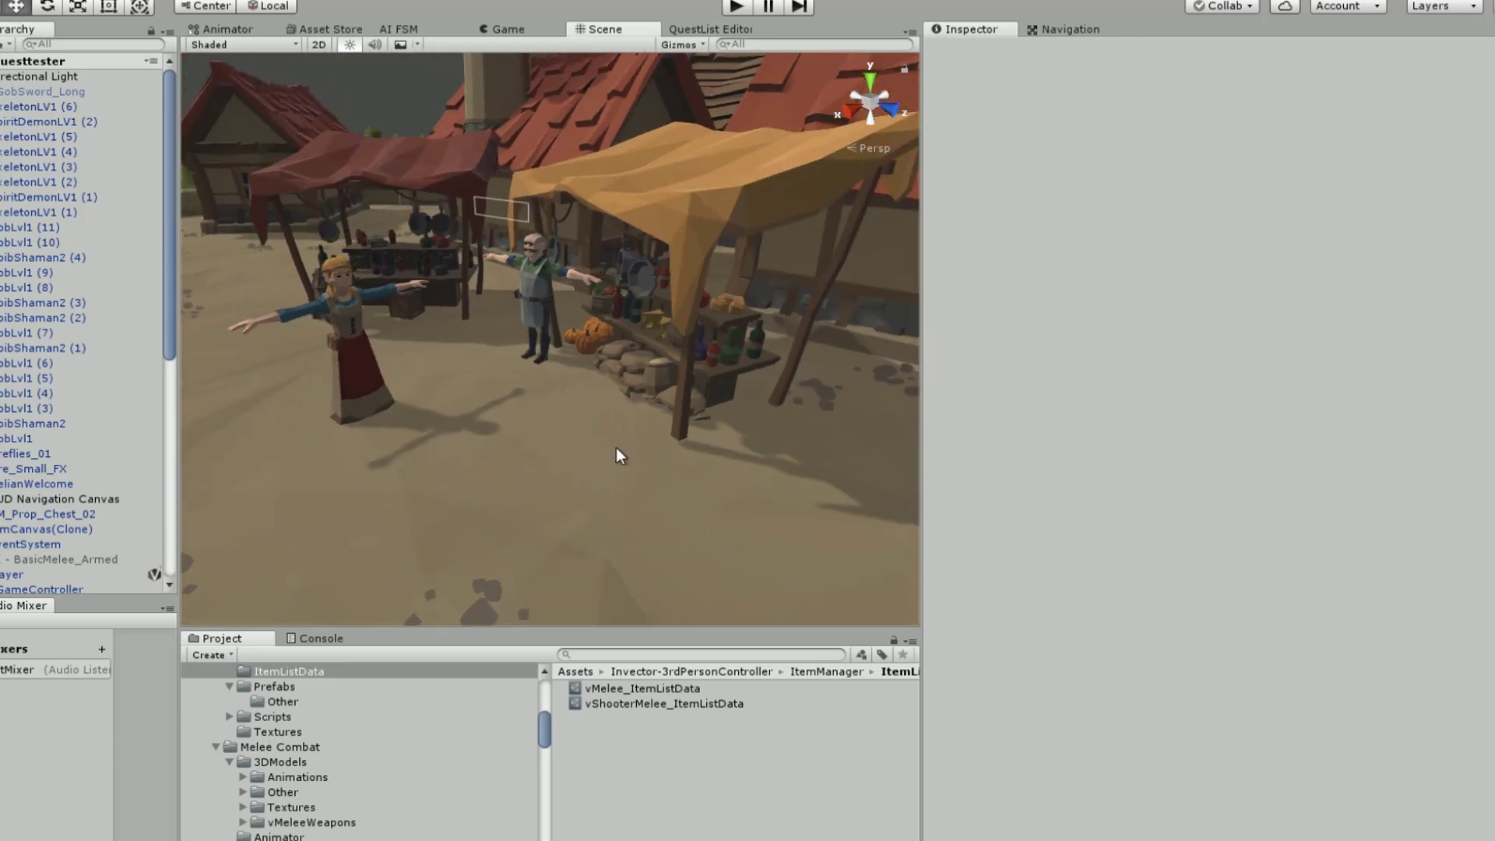
right_click_drag(620, 455, 911, 538)
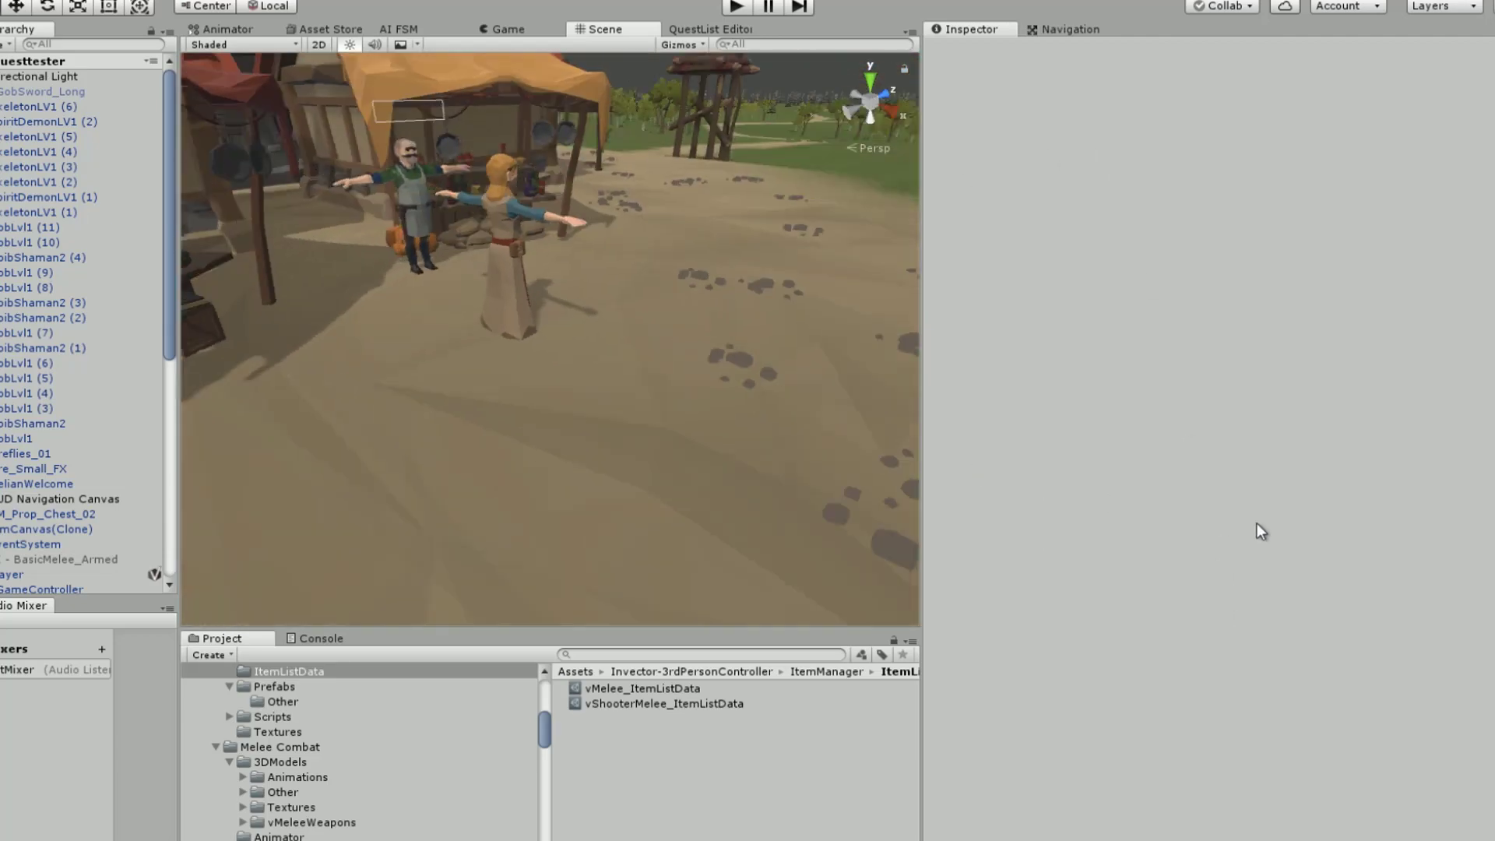
right_click_drag(1256, 530, 530, 438)
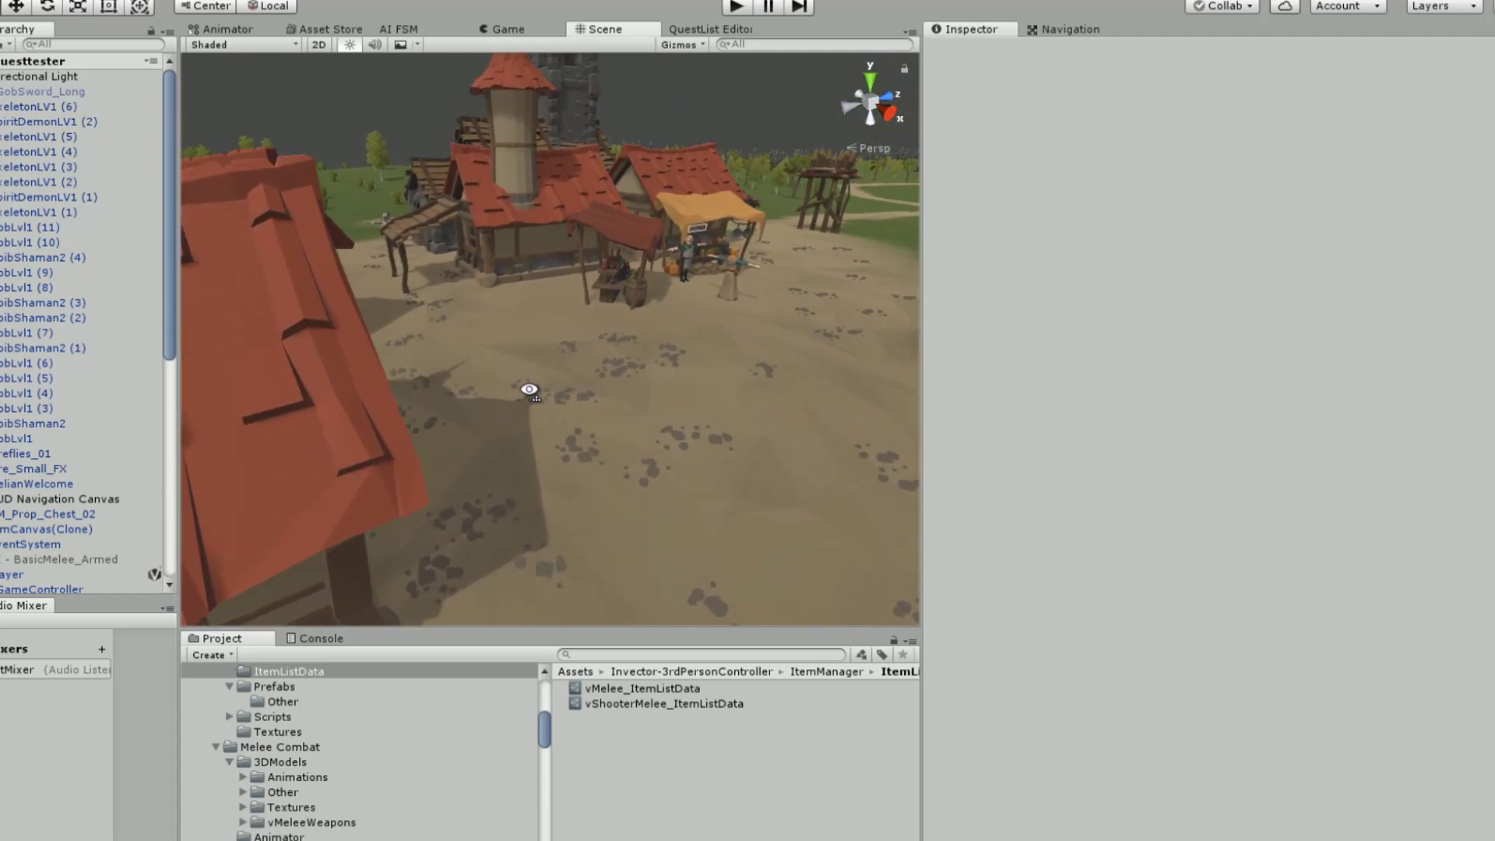
right_click_drag(848, 403, 558, 400)
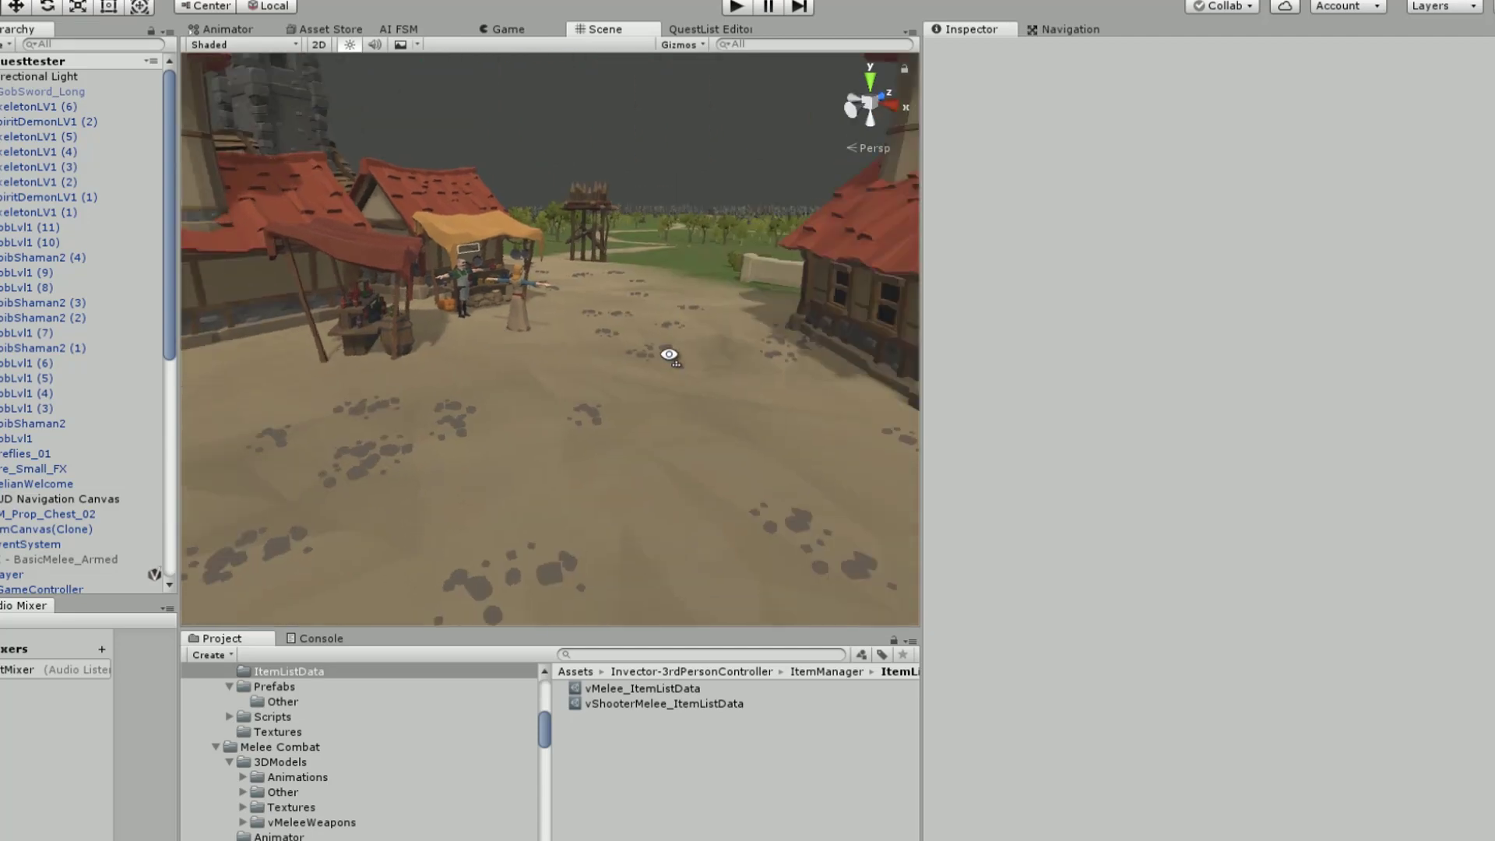
right_click_drag(668, 359, 565, 435)
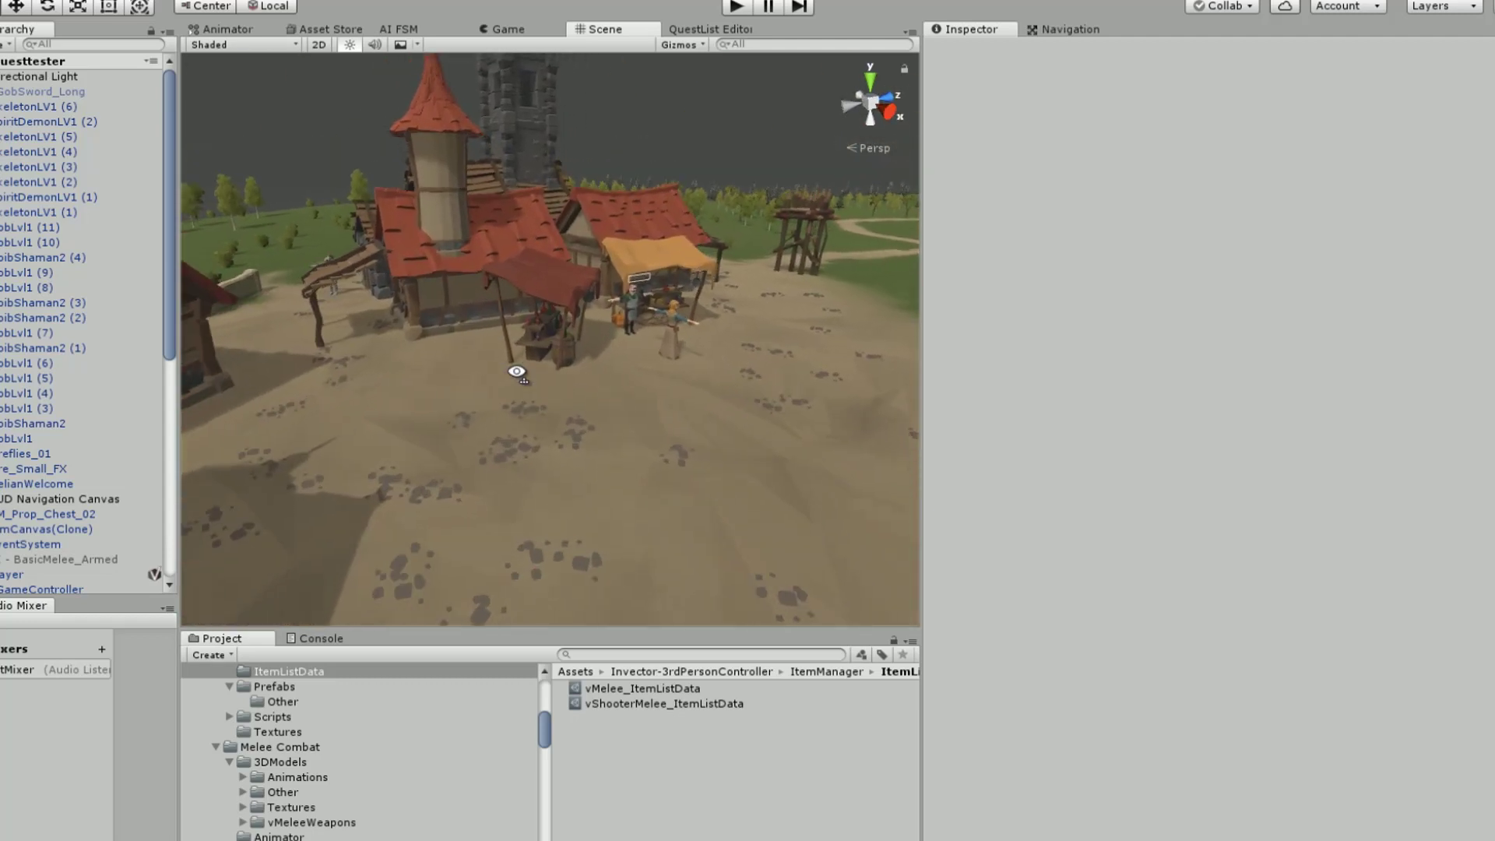
right_click_drag(516, 372, 507, 414)
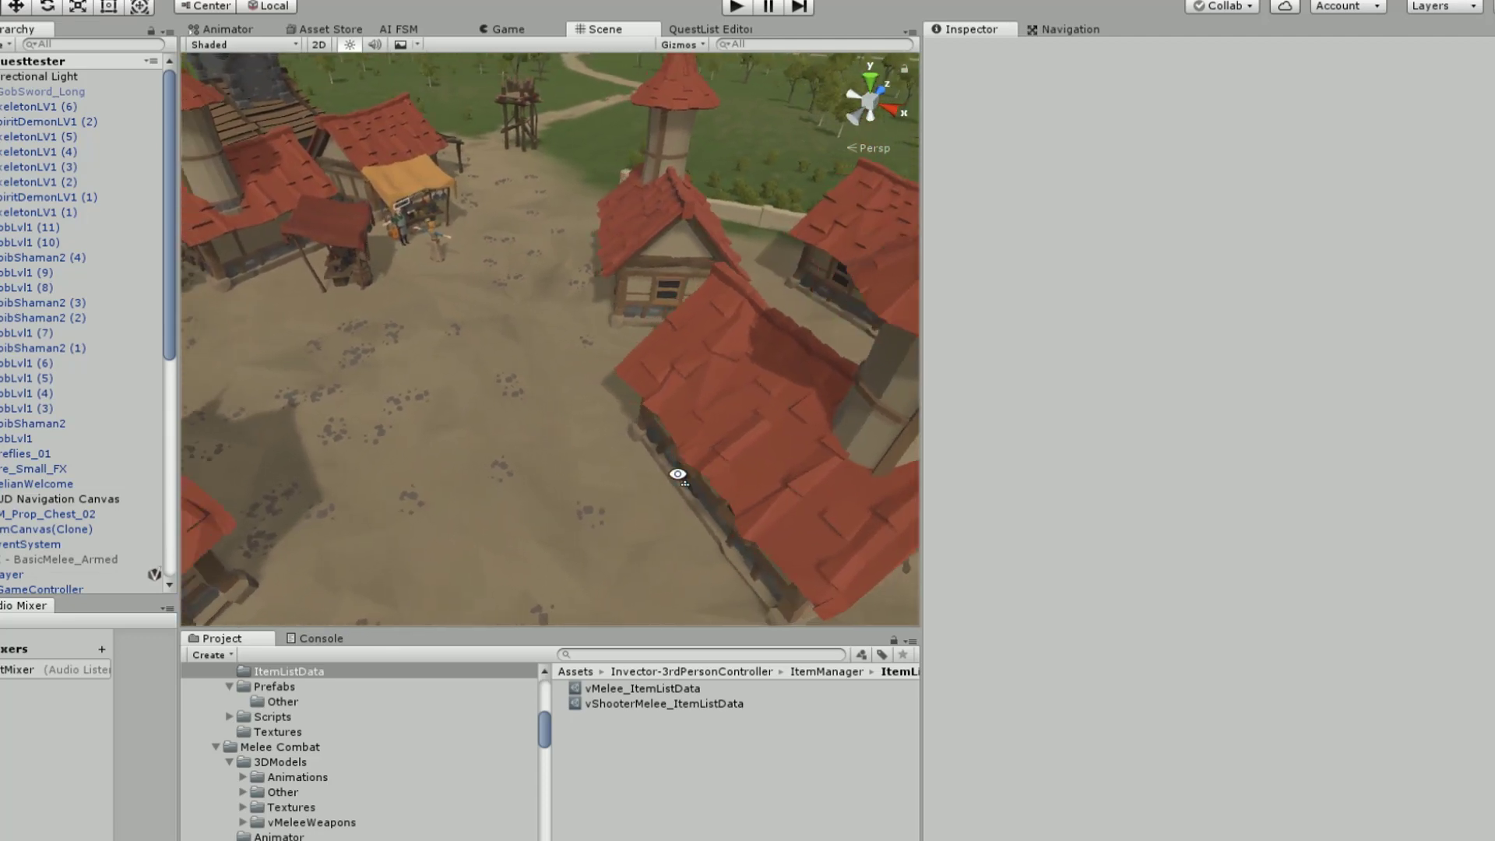
left_click_drag(530, 457, 691, 437, "alt")
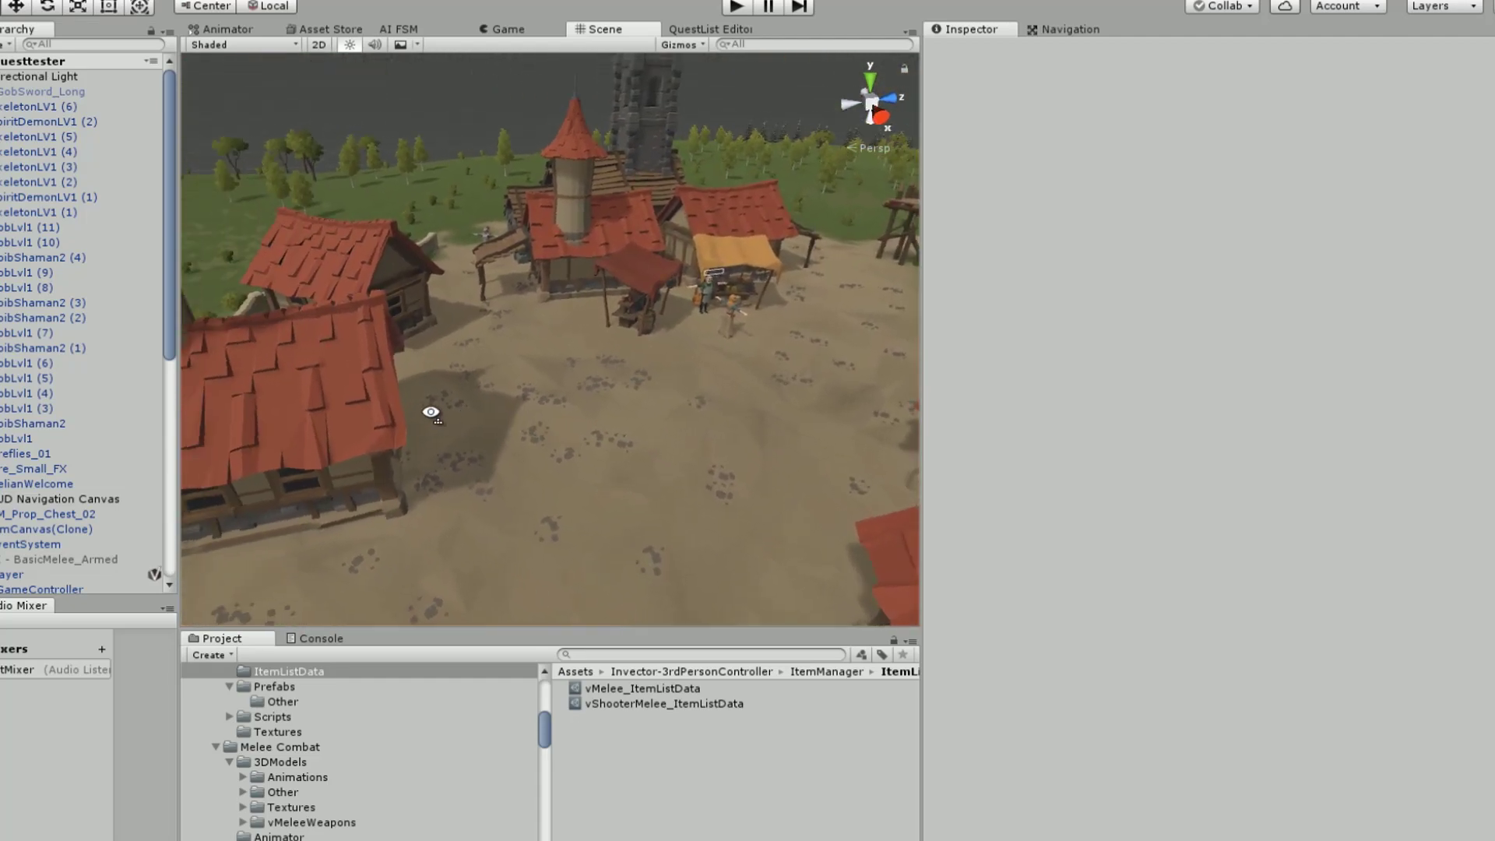
left_click_drag(431, 413, 501, 394, "alt")
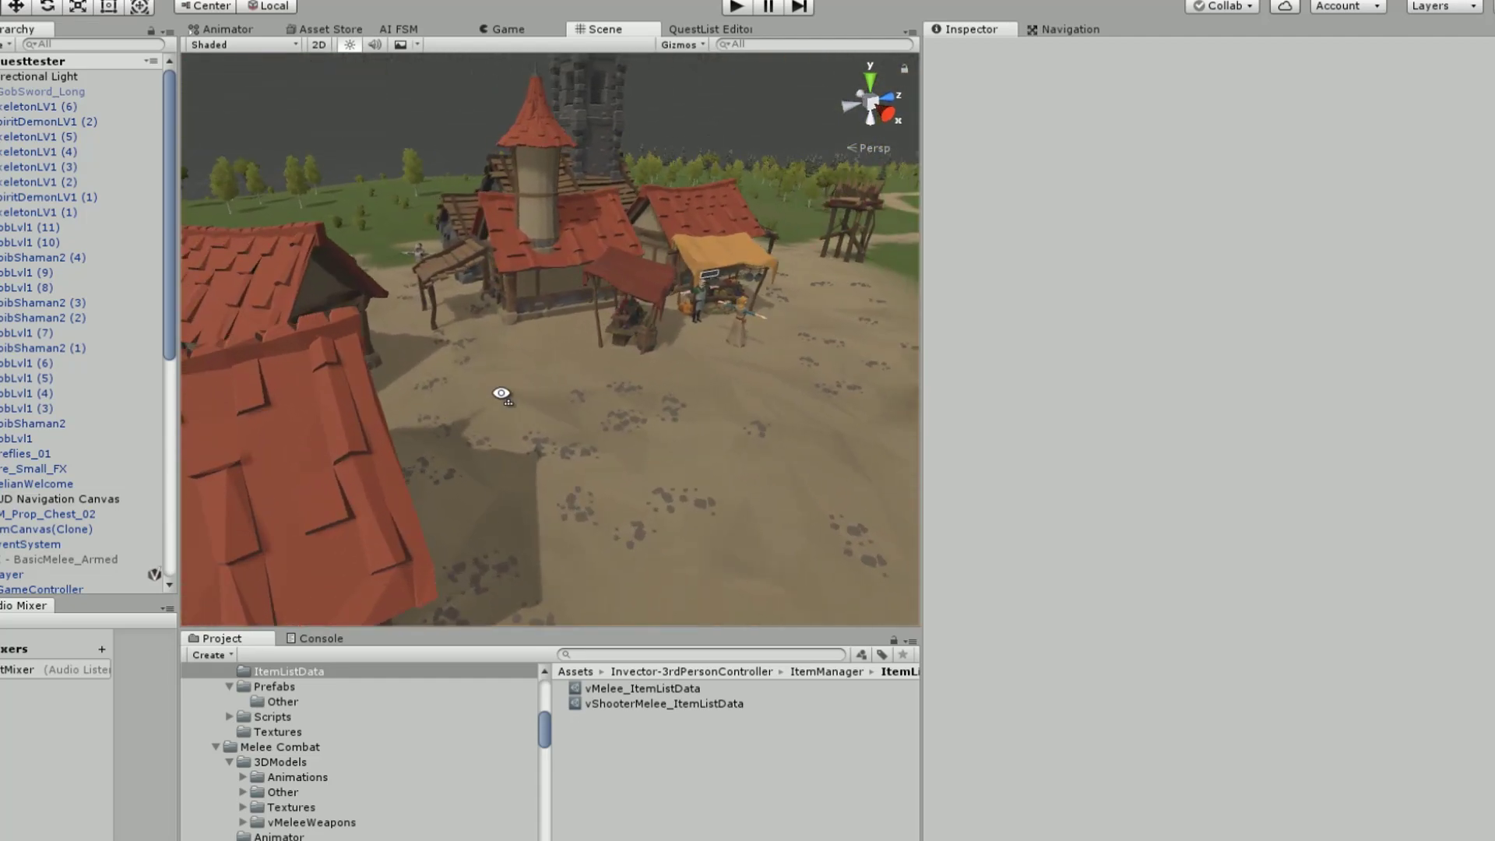
left_click_drag(501, 393, 620, 384, "alt")
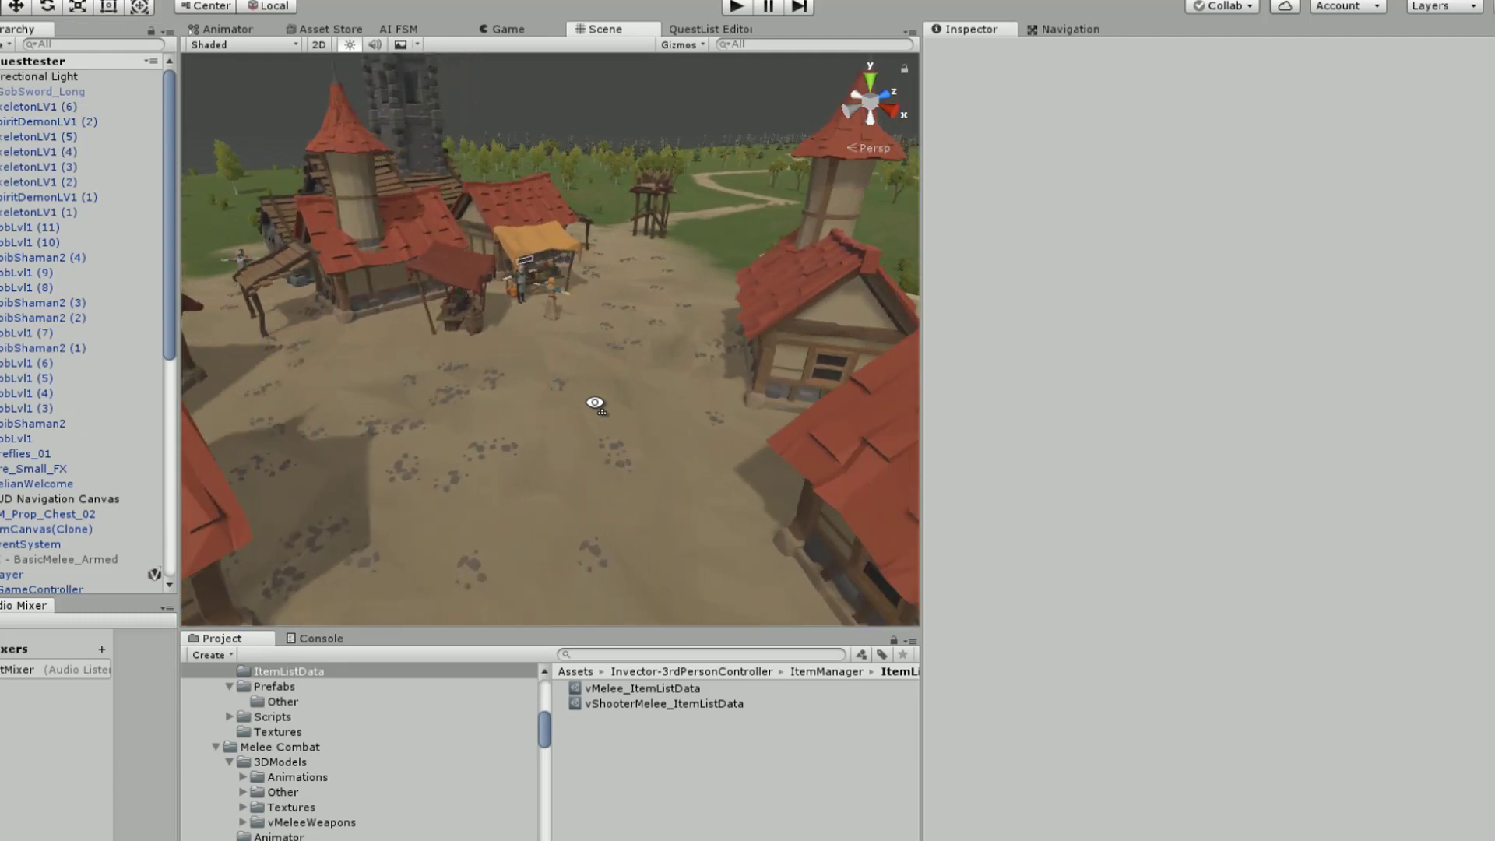
mouse_move(594, 402)
left_mouse_down("alt")
mouse_move(560, 494)
mouse_move(588, 418)
left_mouse_up("alt")
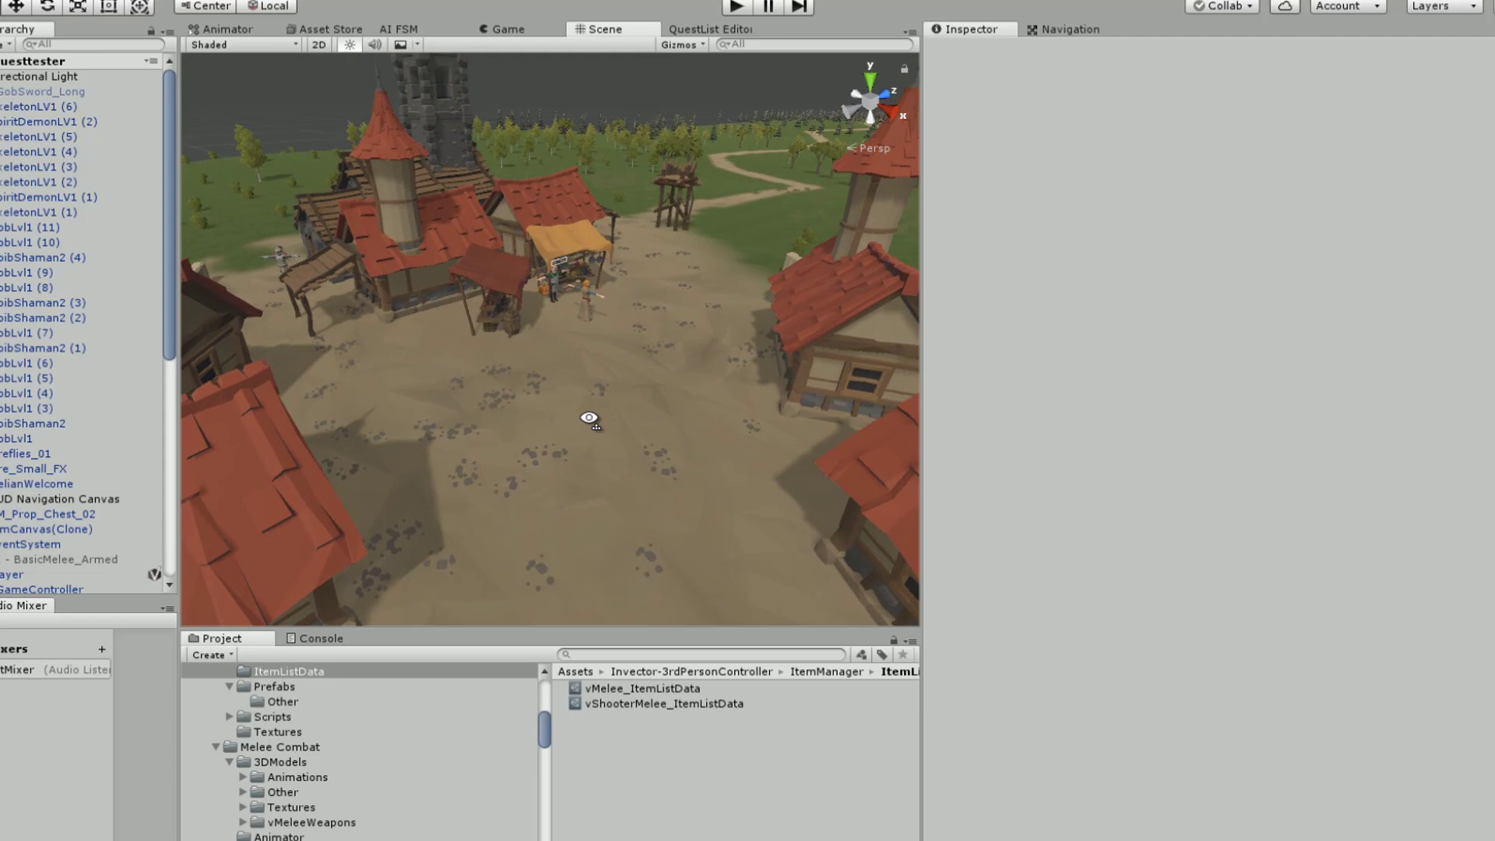
mouse_move(589, 418)
left_mouse_down("alt")
mouse_move(657, 427)
mouse_move(580, 437)
left_mouse_up("alt")
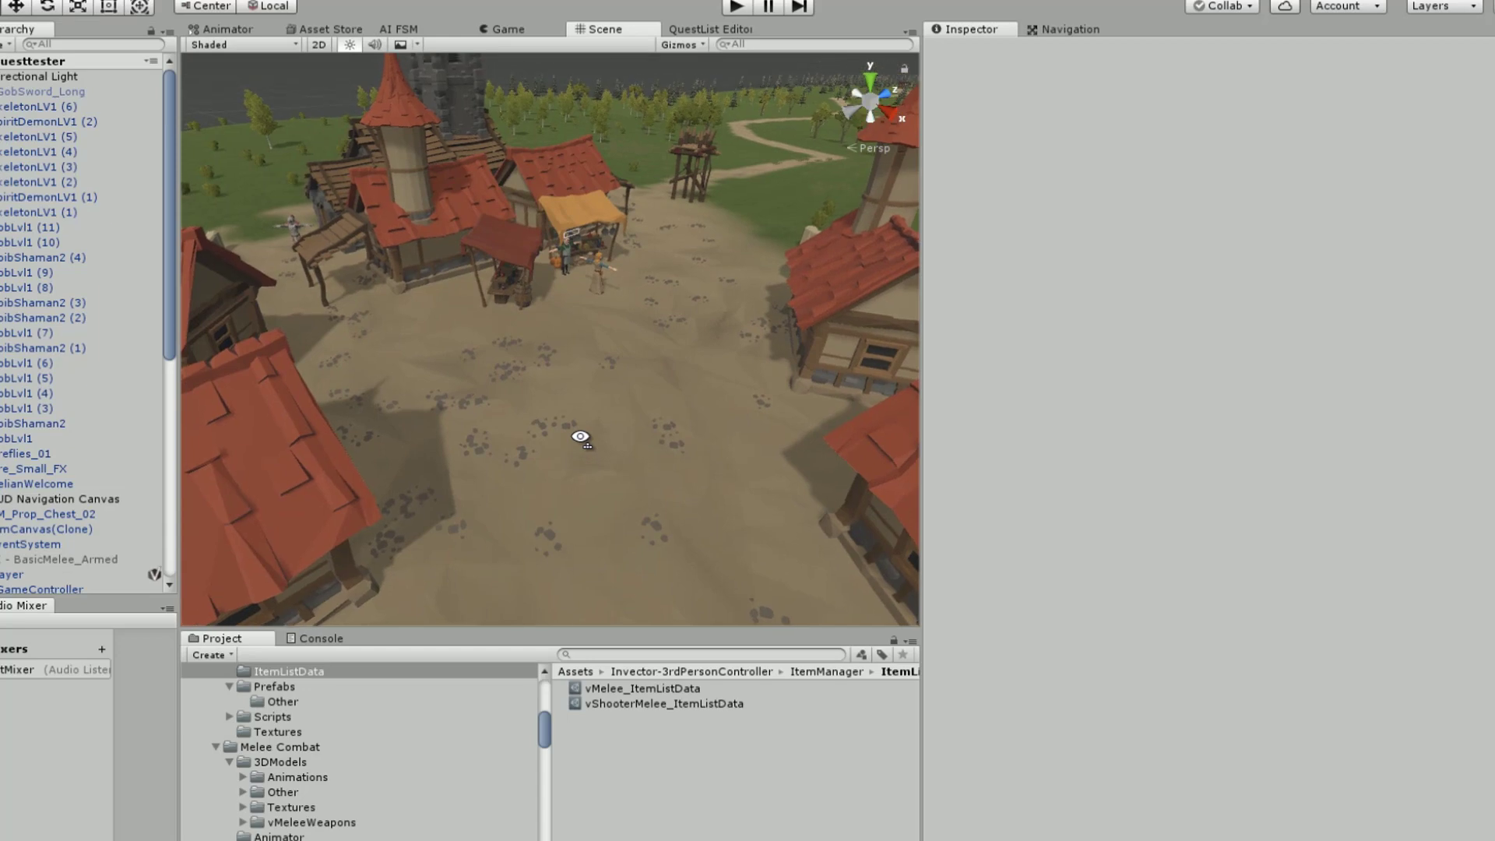
Survey the village square in the Scene view and examine the two characters at the market stalls up close
mouse_move(579, 436)
left_mouse_down("alt")
mouse_move(570, 516)
mouse_move(568, 438)
left_mouse_up("alt")
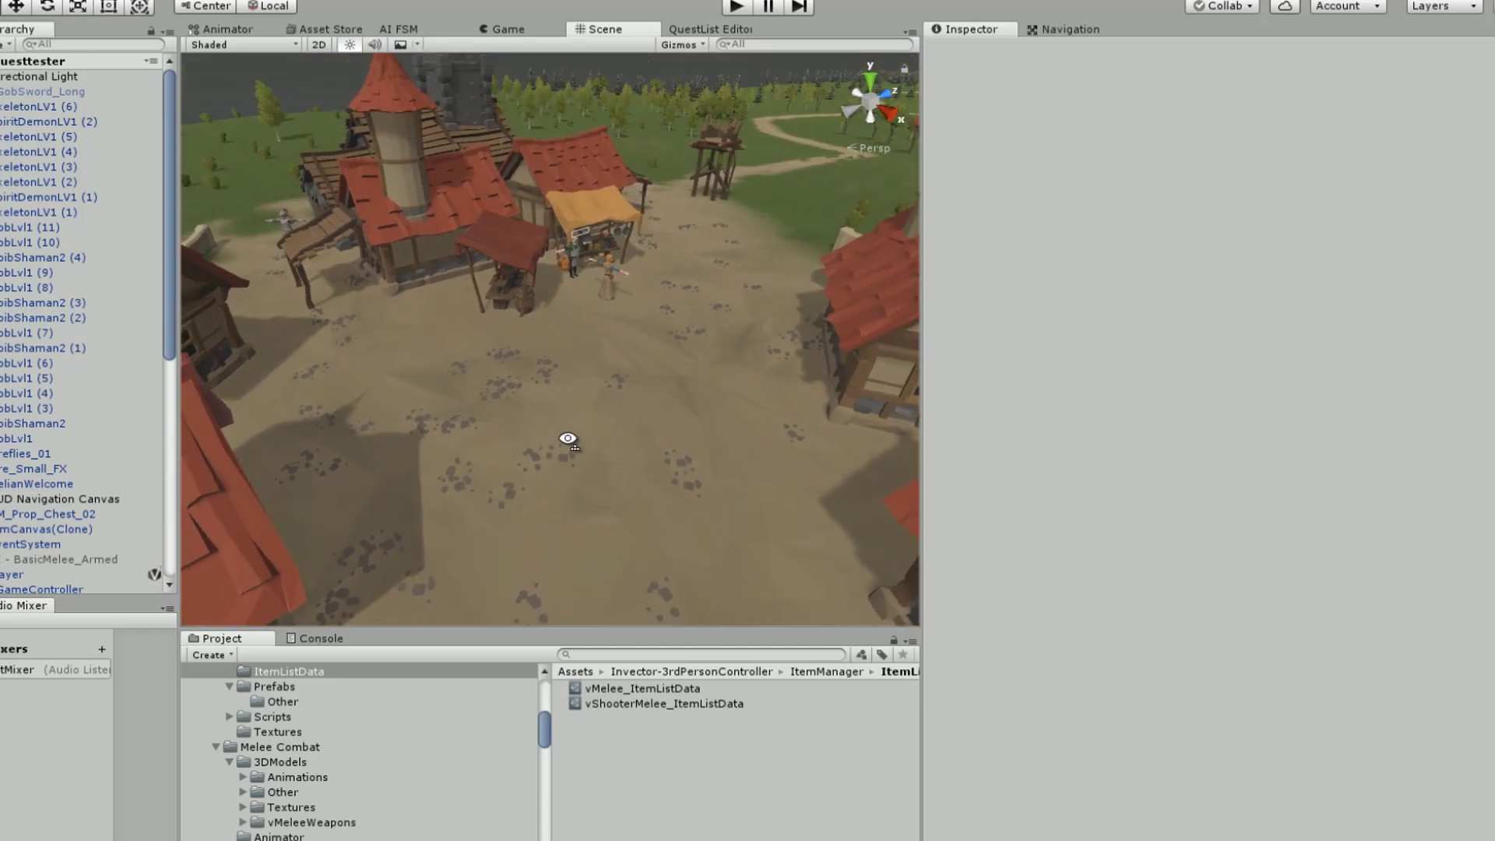
left_click_drag(567, 438, 563, 362, "alt")
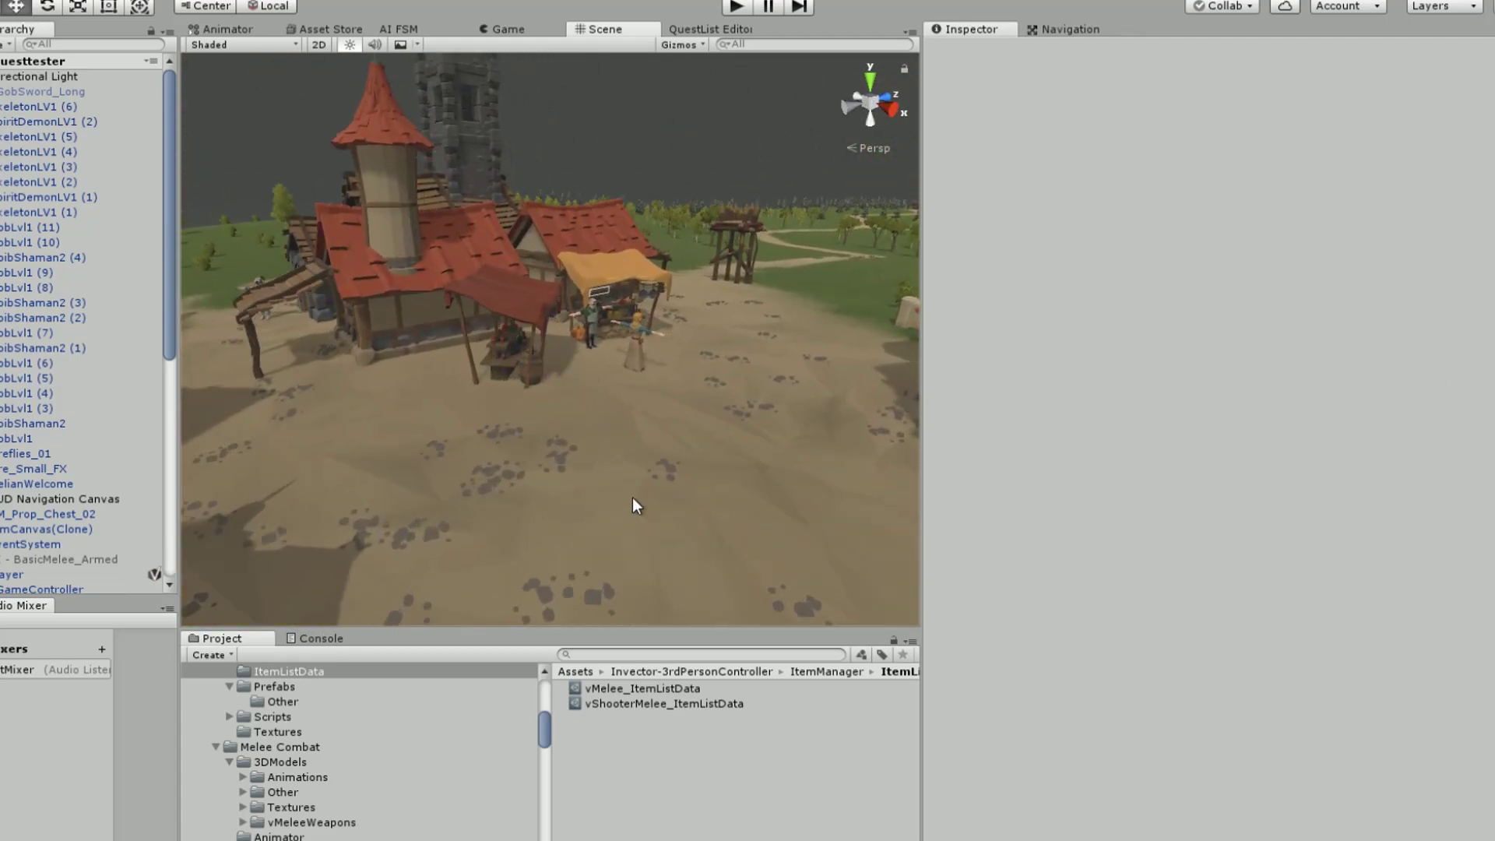
scroll(657, 410, "down", 5)
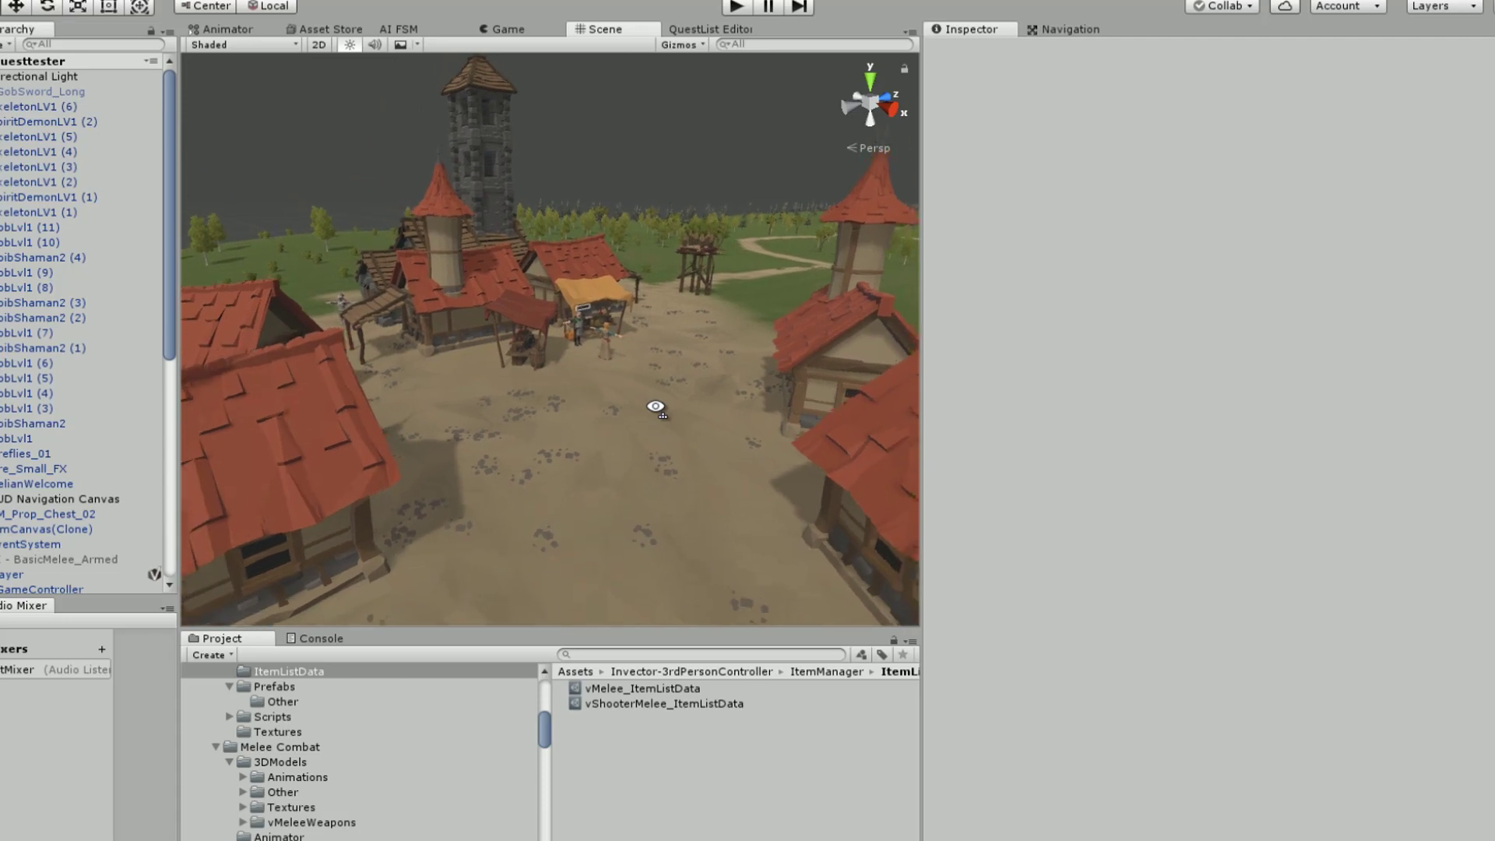
scroll(657, 407, "up", 3)
scroll(656, 404, "up", 5)
left_click_drag(655, 404, 222, 452, "alt")
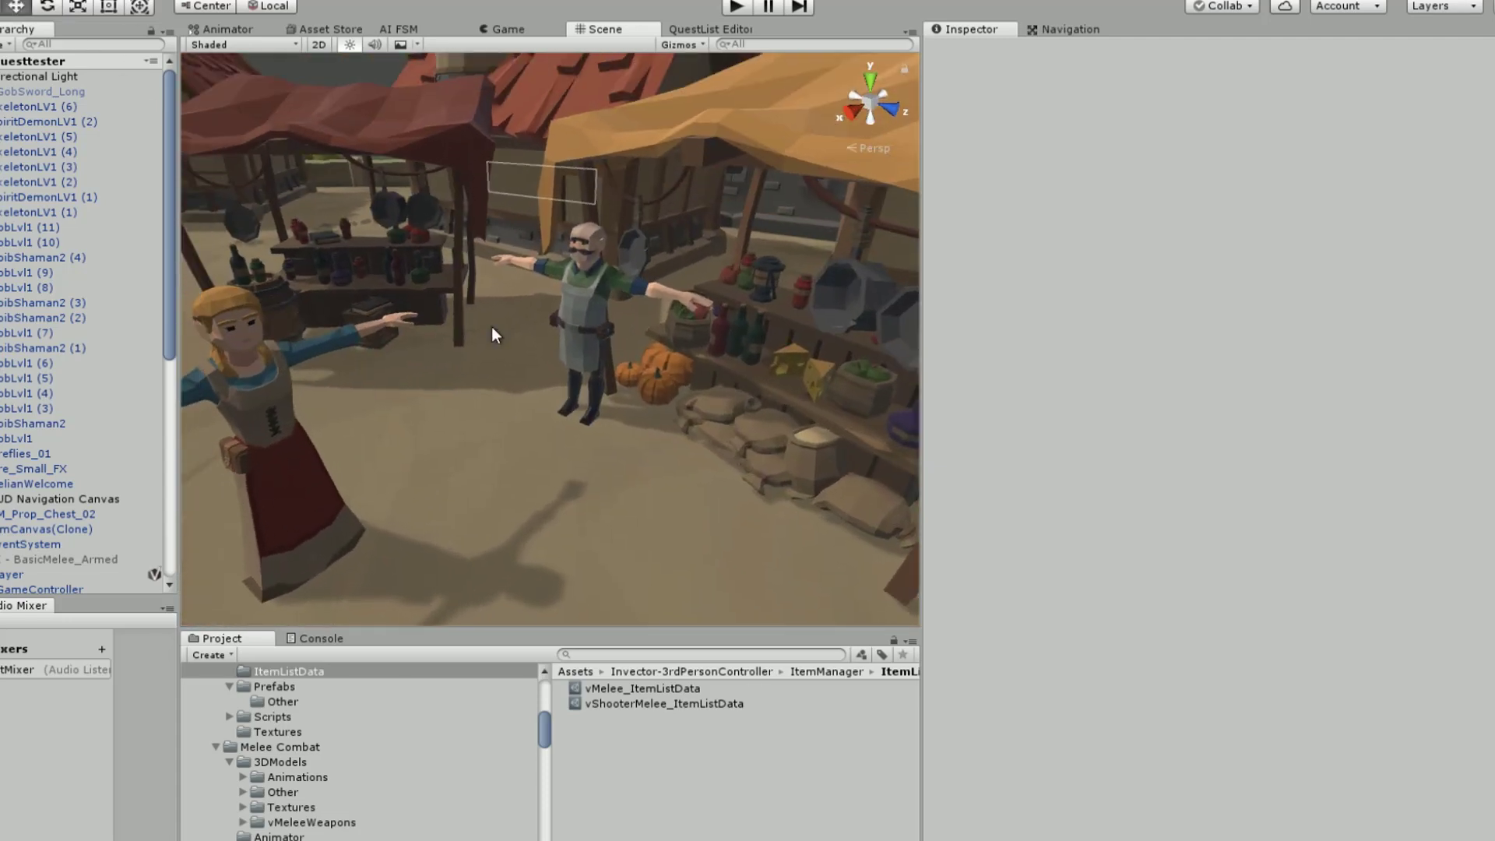
Tour the red-roofed houses around the village square and return to a view facing the market stalls
key("s")
right_click_drag(533, 464, 891, 463)
key("w")
key("s")
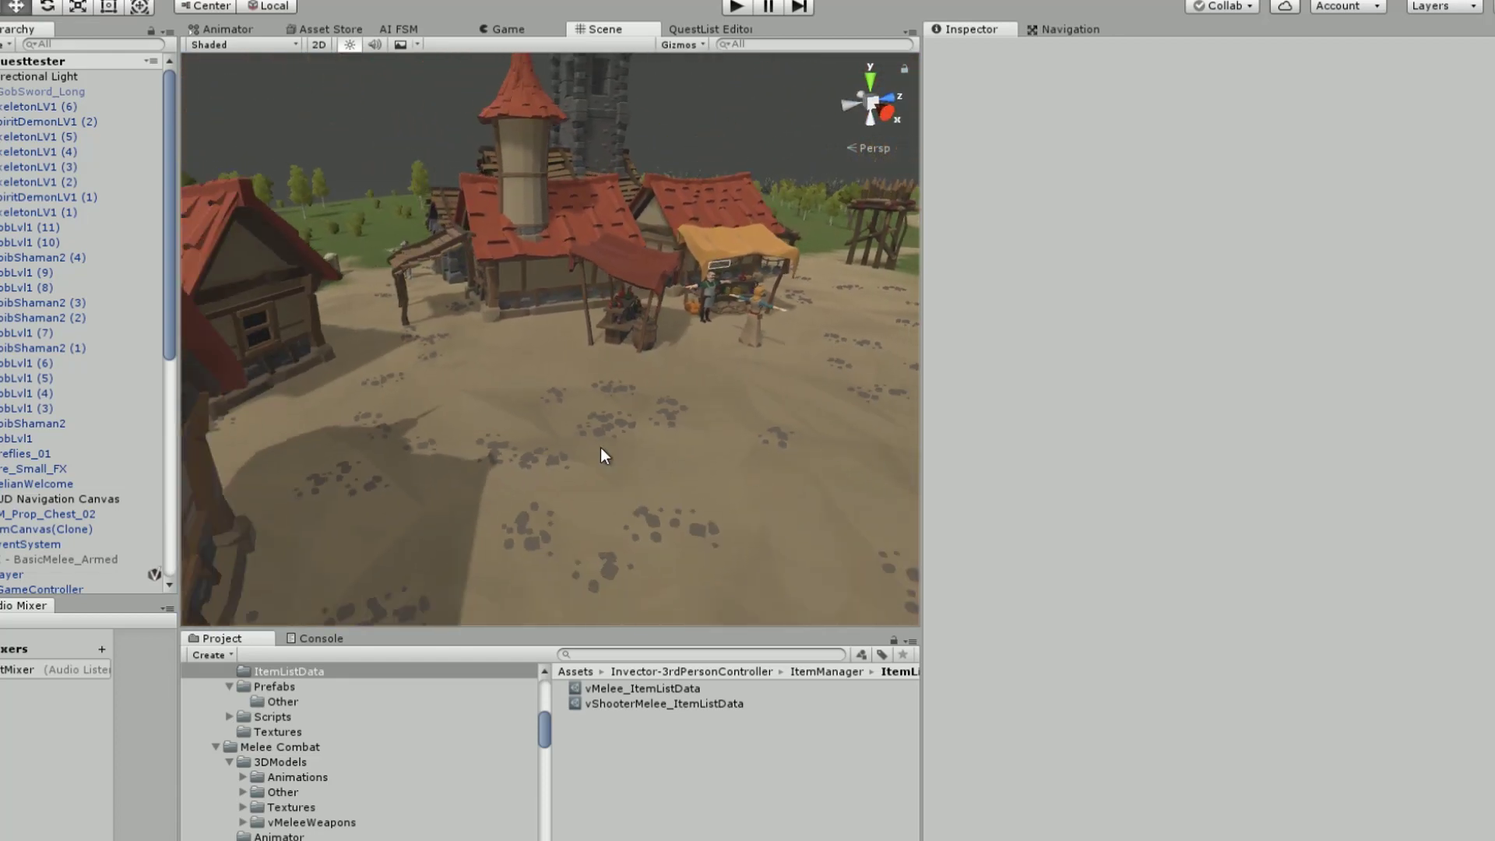
key("w")
right_click_drag(600, 454, 1101, 427)
key("s")
key("w")
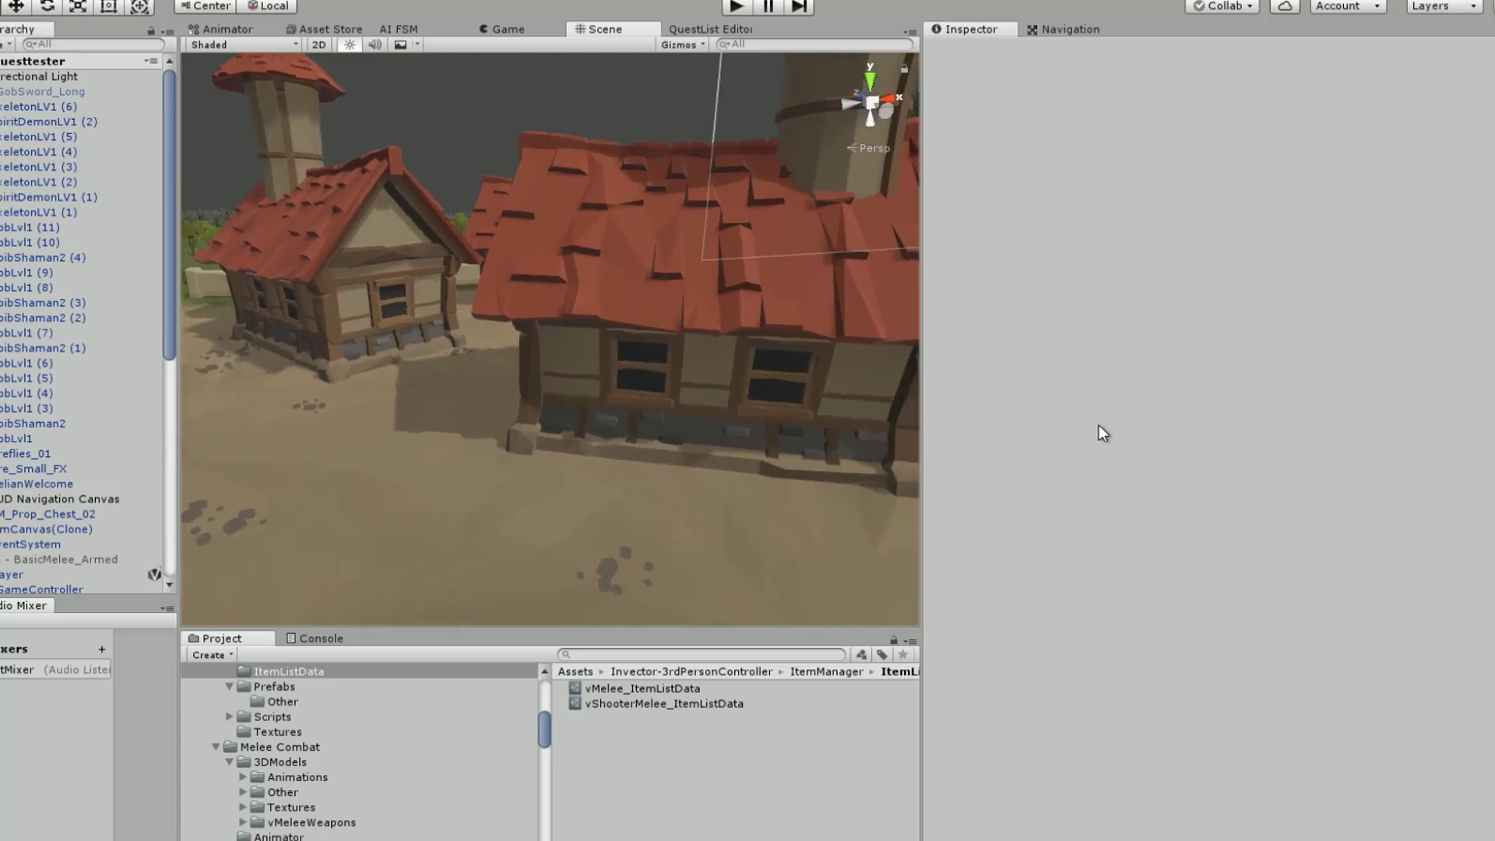
right_click_drag(1315, 441, 614, 389)
key("w")
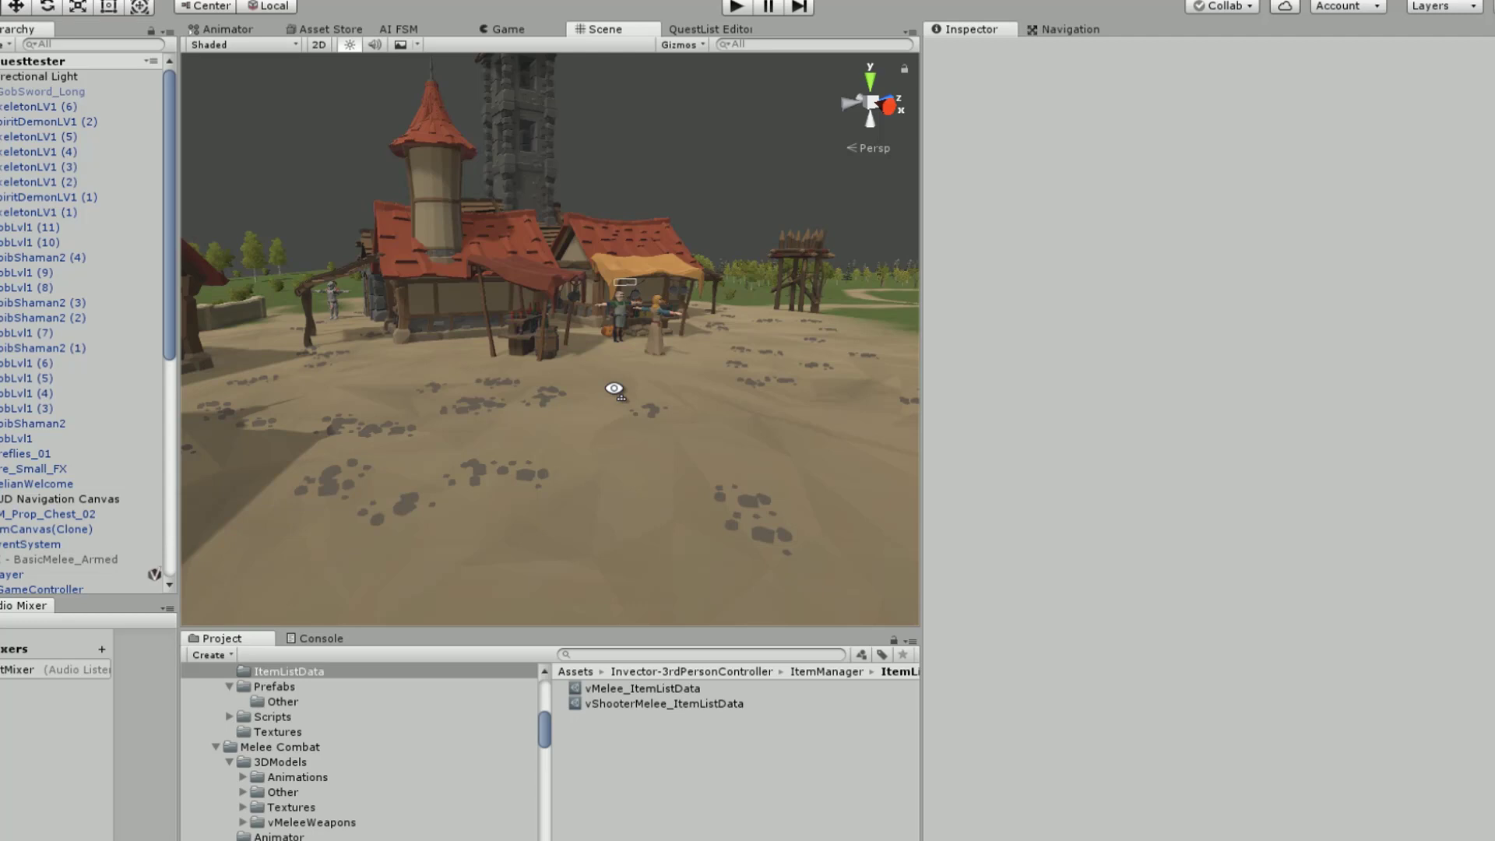
right_click_drag(612, 389, 692, 517)
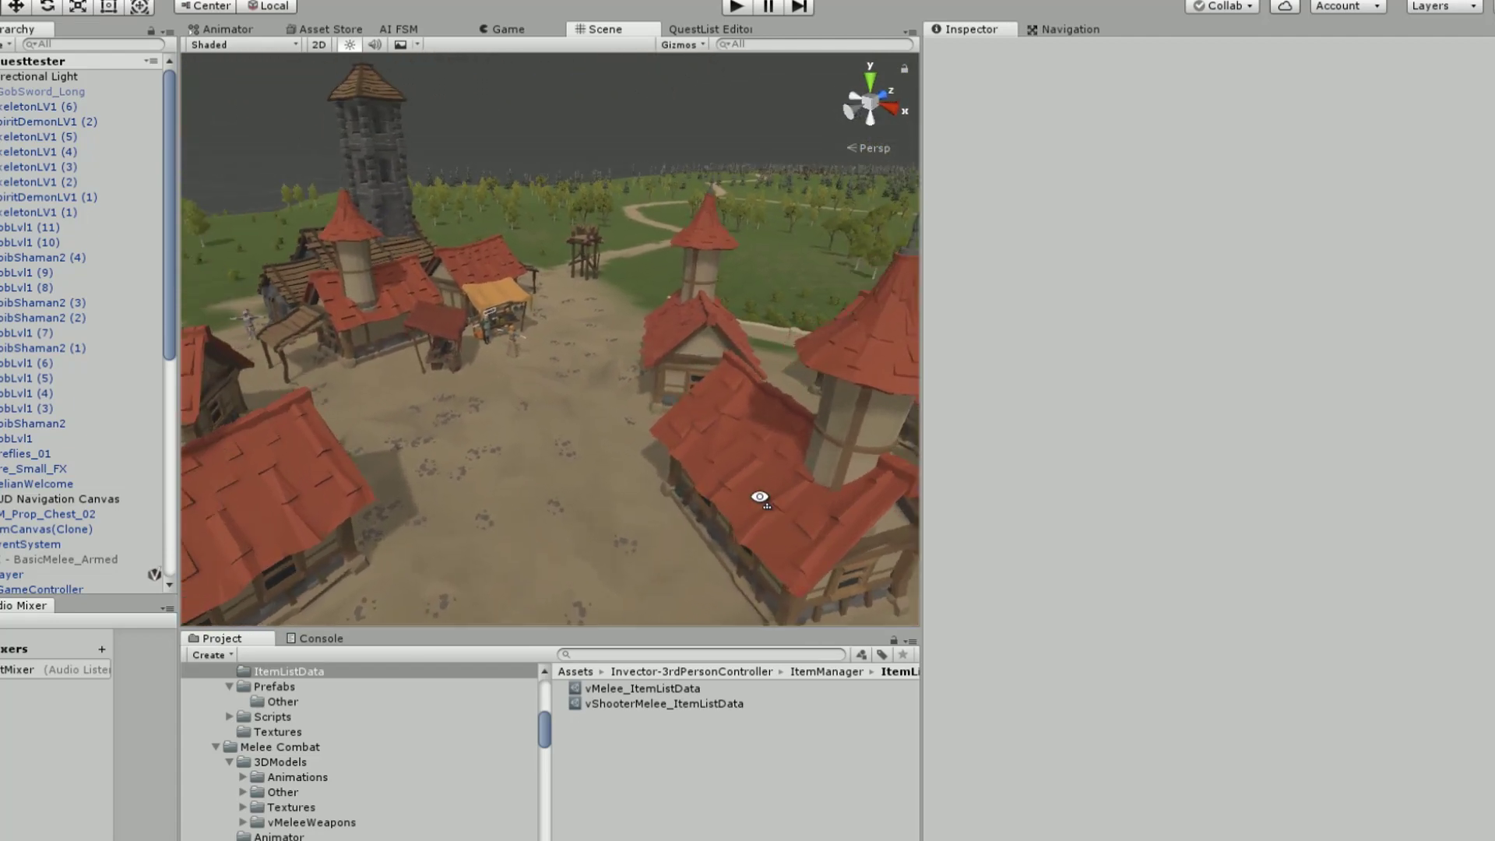
right_click_drag(759, 498, 709, 500)
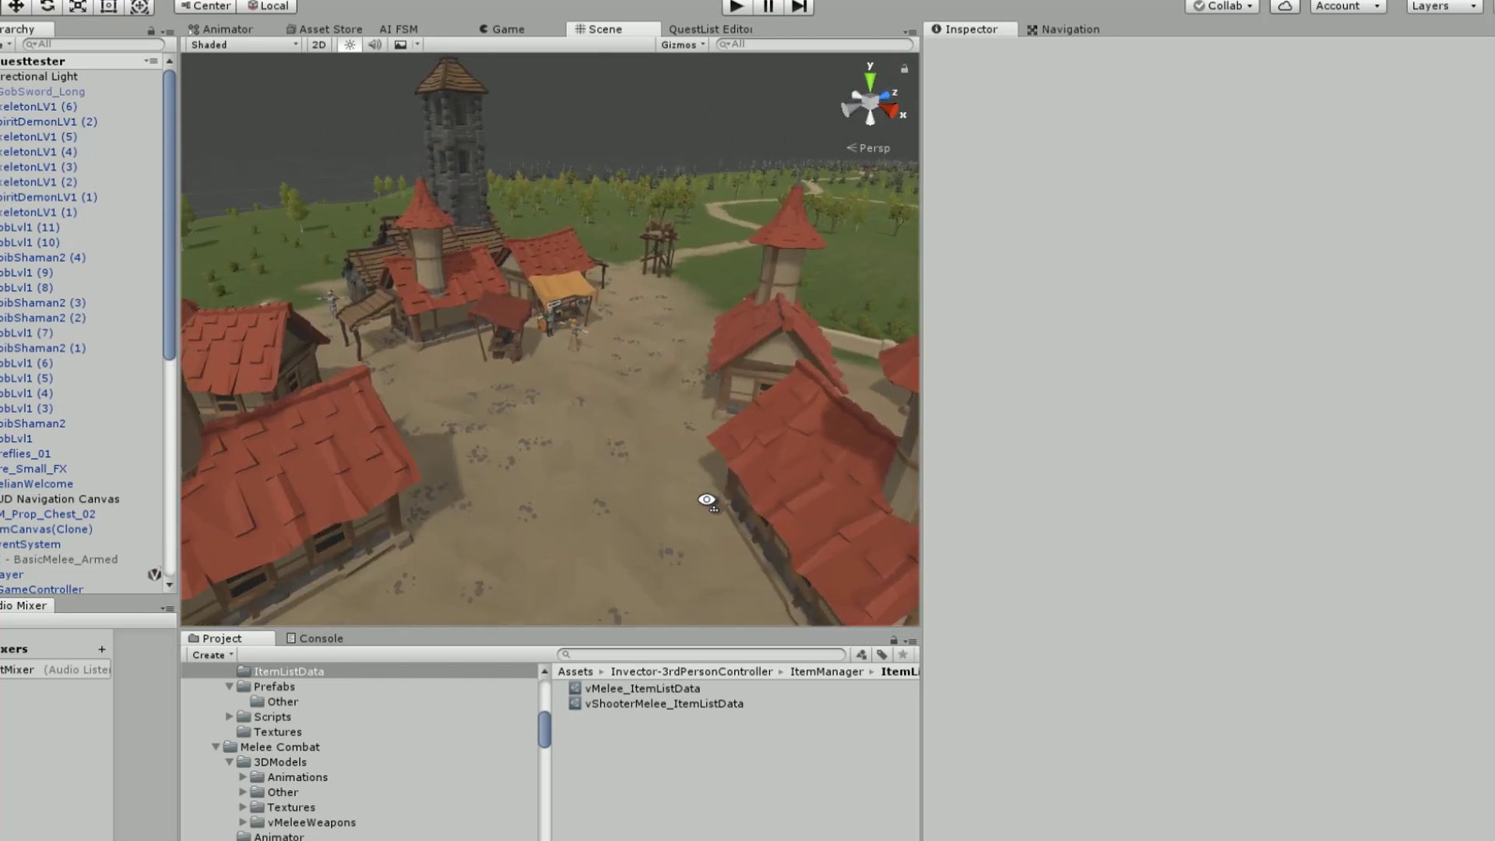
right_click_drag(707, 500, 619, 489)
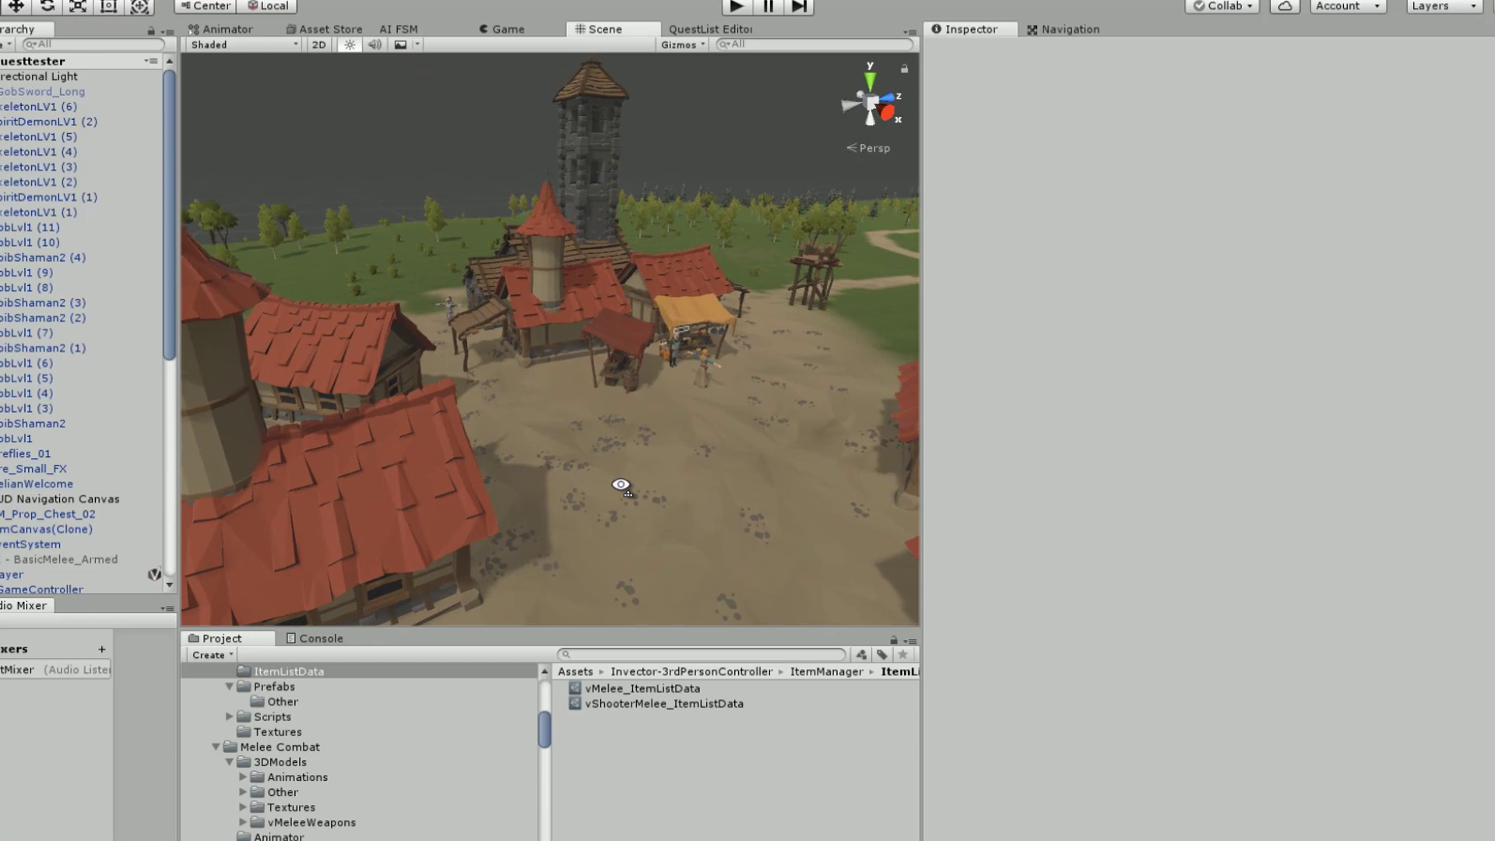
right_click_drag(621, 484, 231, 397)
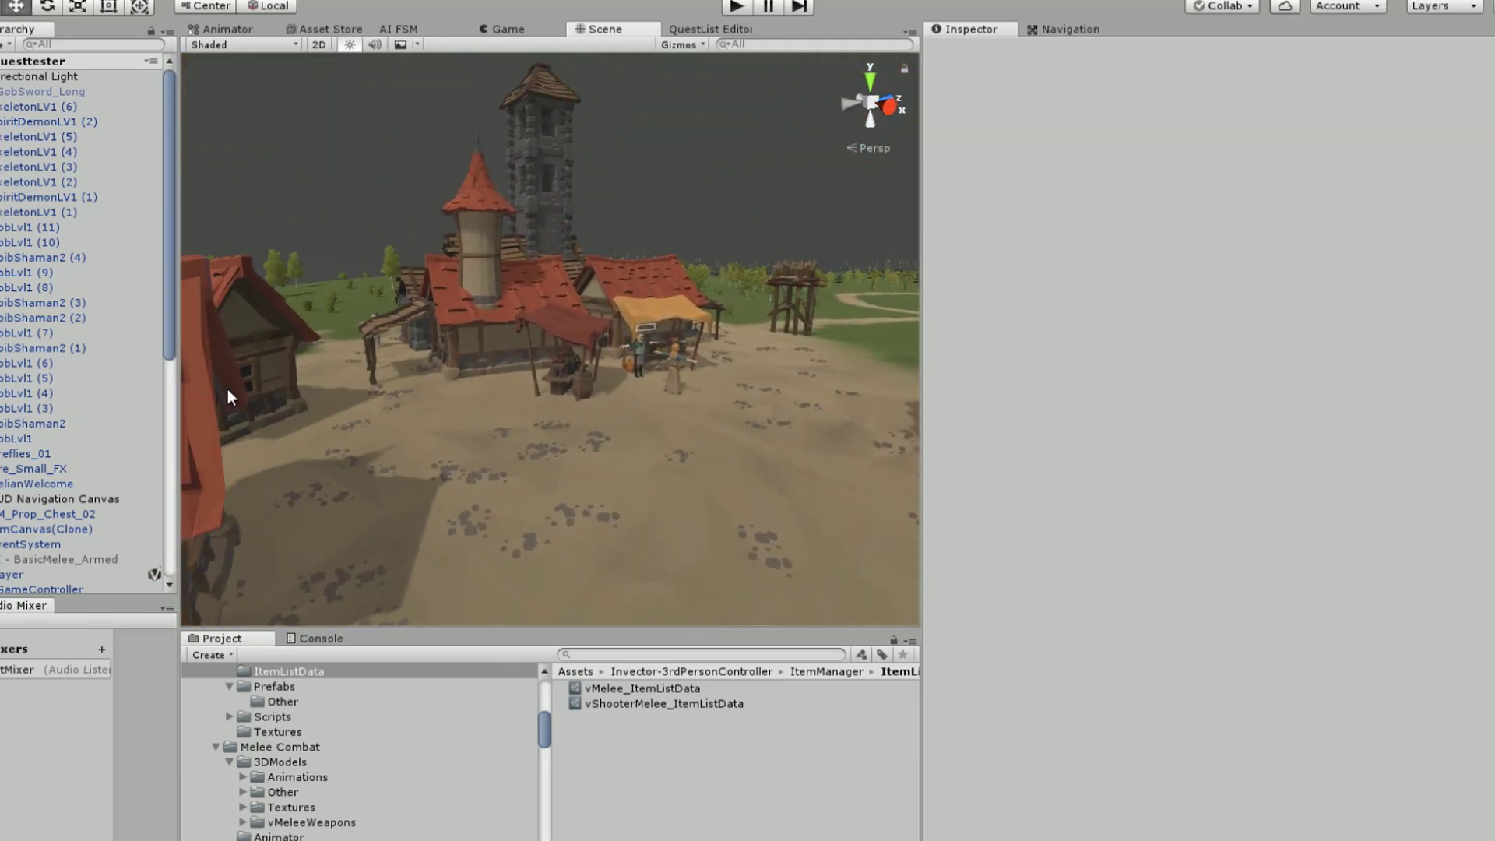
mouse_move(576, 467)
right_mouse_down()
mouse_move(433, 423)
mouse_move(651, 483)
mouse_move(606, 523)
mouse_move(764, 506)
mouse_move(487, 488)
mouse_move(457, 591)
mouse_move(573, 470)
mouse_move(839, 491)
mouse_move(560, 488)
mouse_move(719, 481)
mouse_move(587, 459)
right_mouse_up()
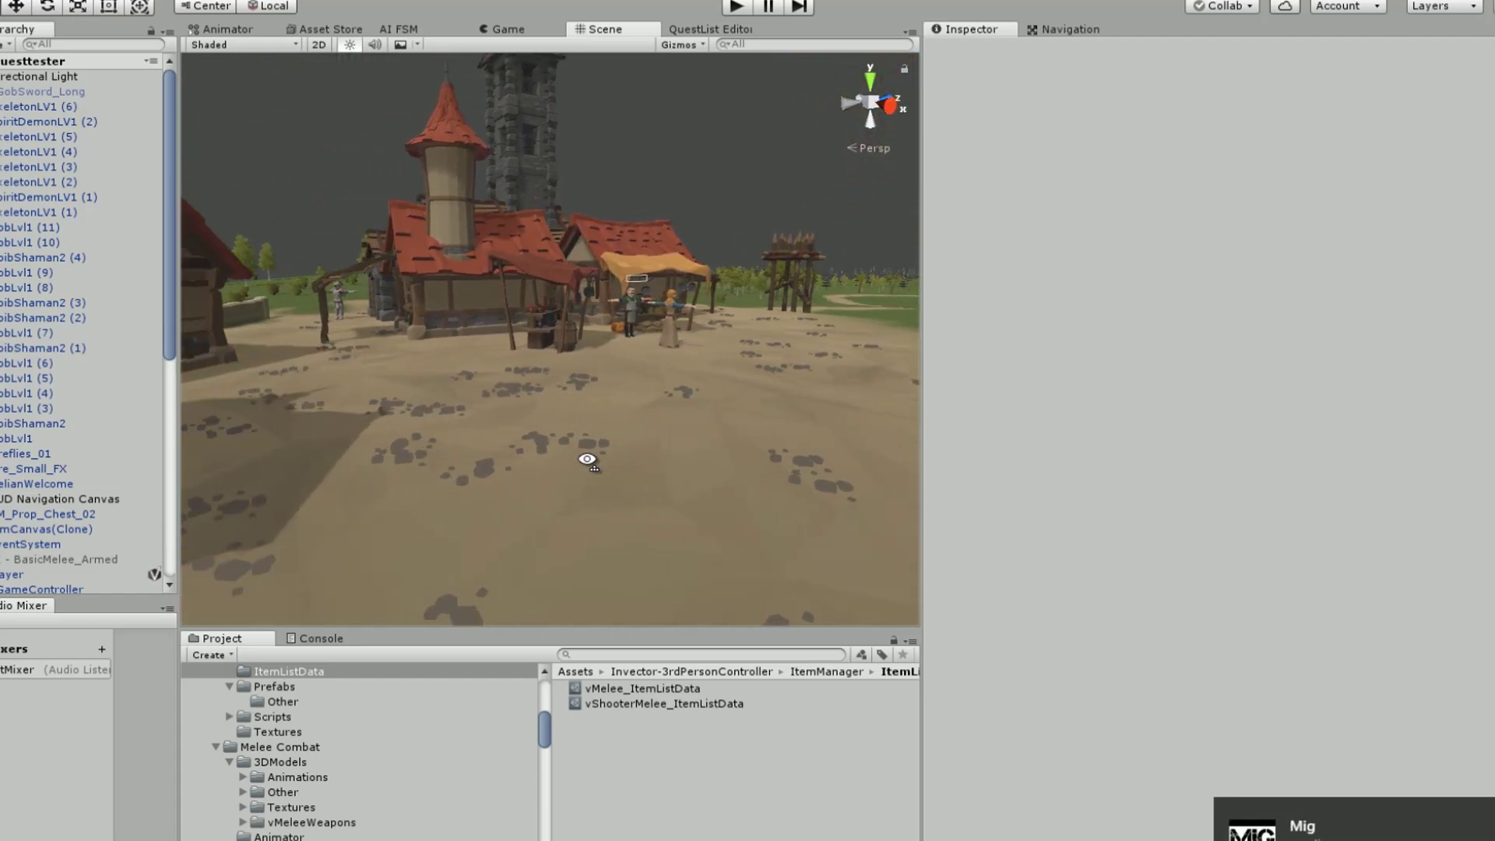
key("w")
right_click_drag(587, 459, 569, 413)
key("a")
key("d")
key("a")
key("d")
key("w")
key("a")
right_click_drag(569, 413, 612, 442)
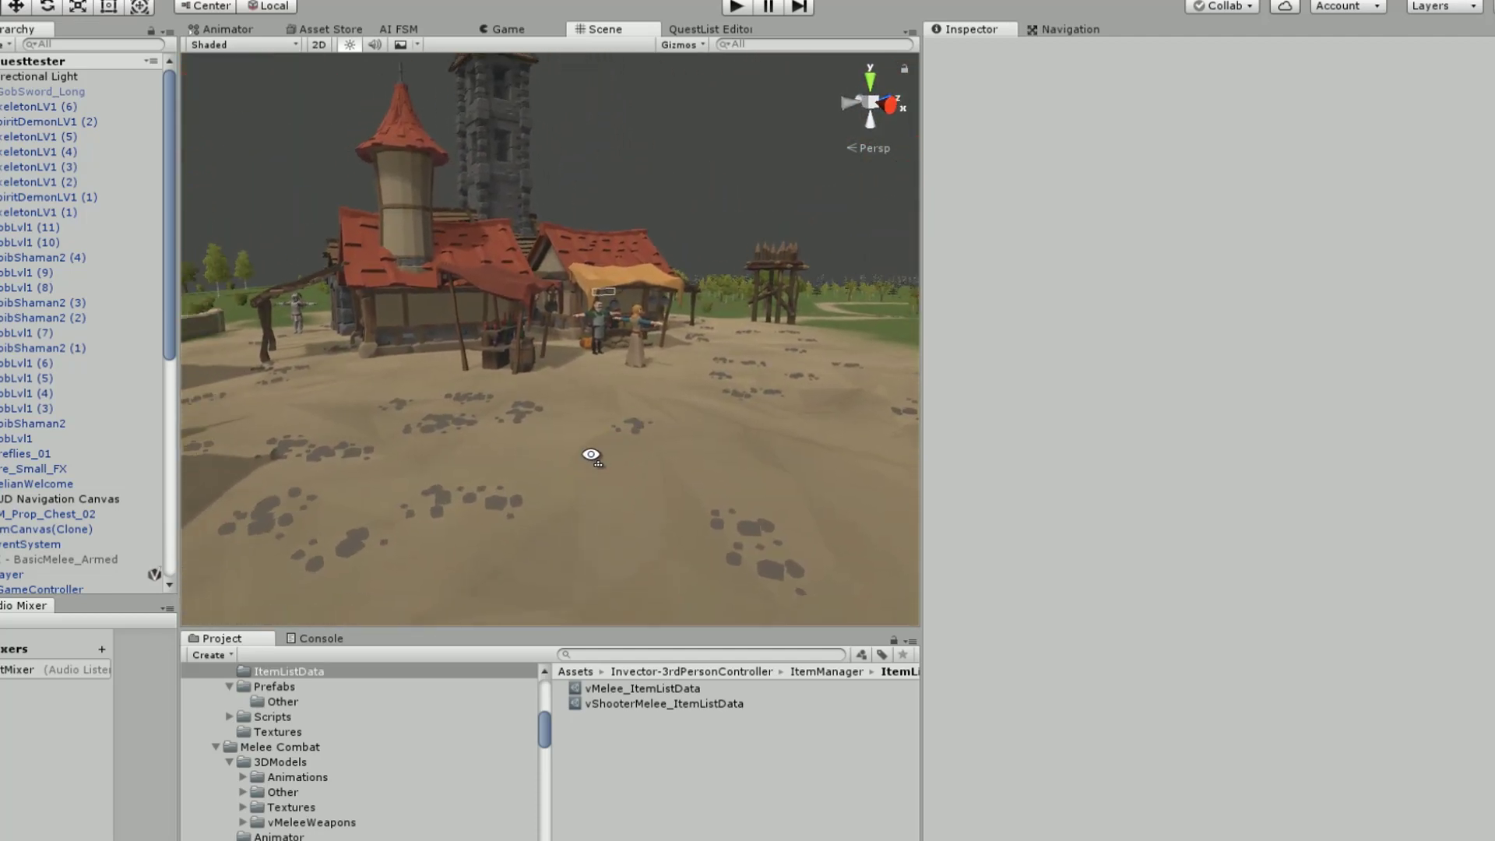
Survey the whole village from above, including the stone well, the wooden barn and the walled areas beyond the trees
mouse_move(591, 455)
right_mouse_down()
mouse_move(647, 540)
mouse_move(681, 517)
mouse_move(639, 473)
mouse_move(583, 467)
right_mouse_up()
right_click_drag(474, 460, 615, 481)
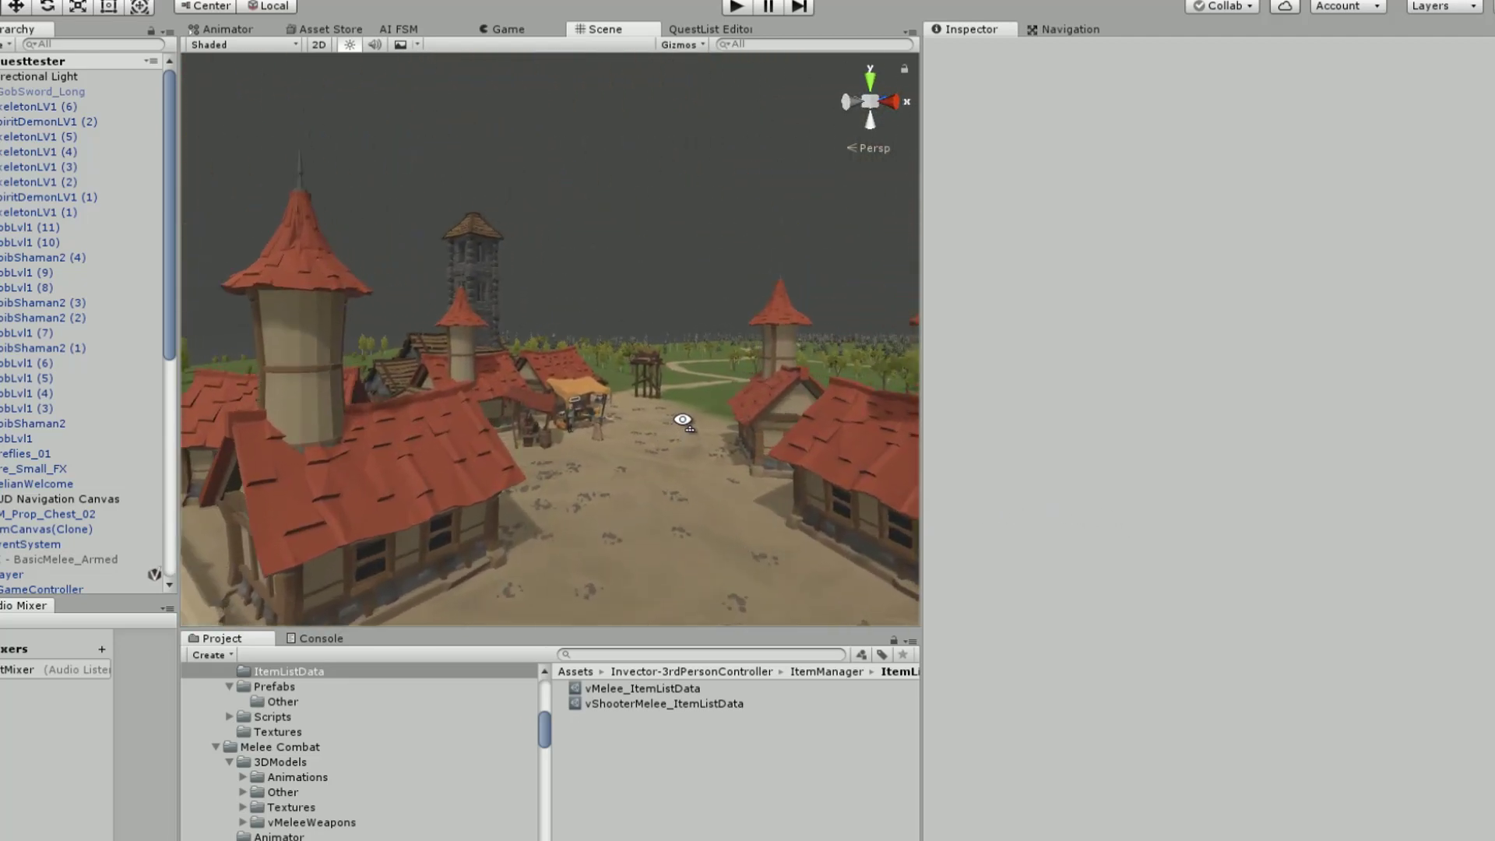
right_click_drag(695, 453, 745, 539)
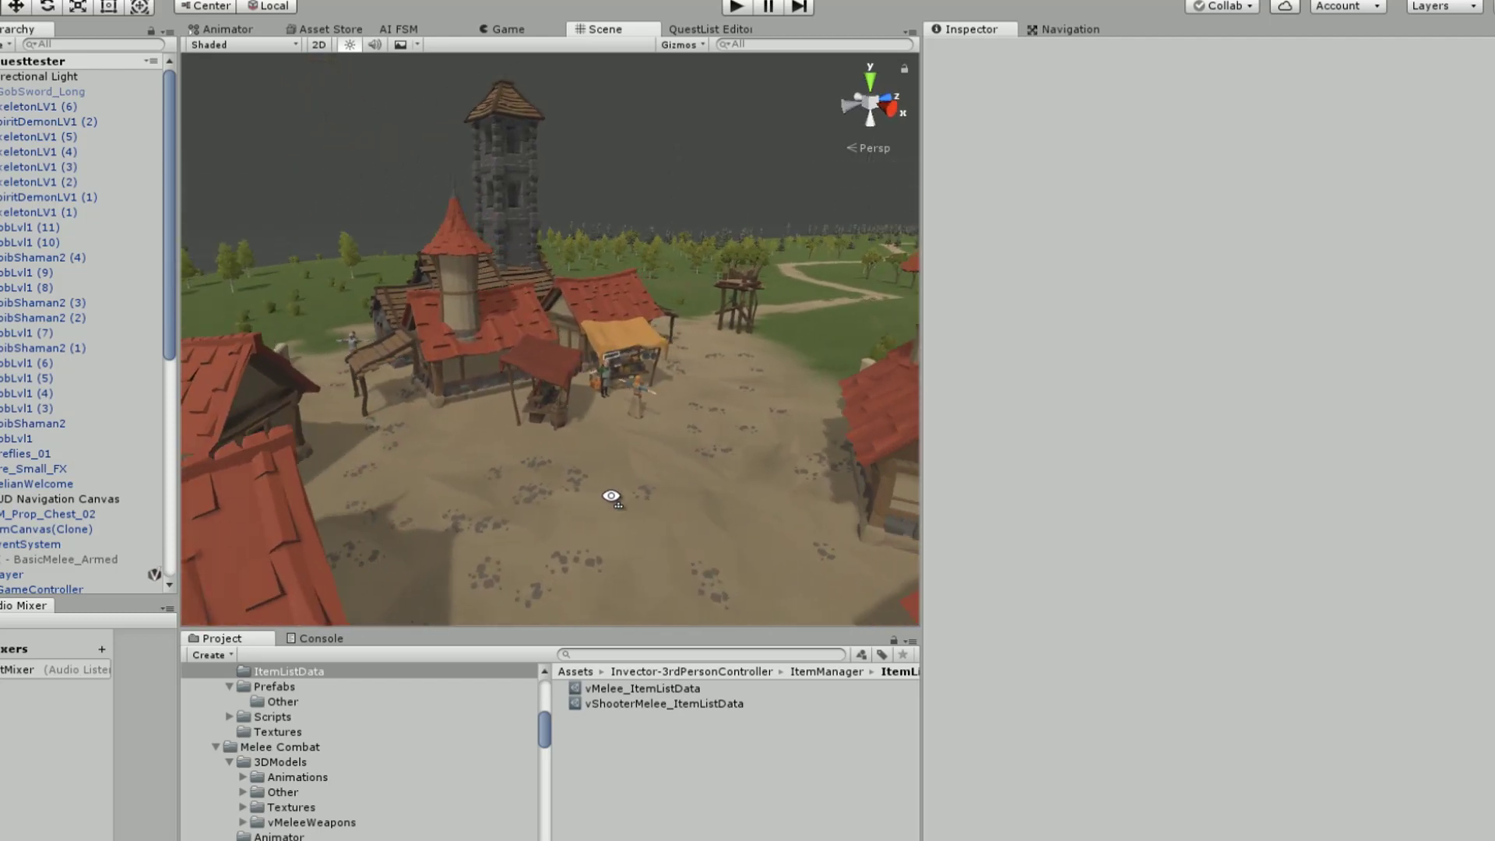
mouse_move(759, 523)
right_mouse_down()
mouse_move(967, 550)
mouse_move(1174, 554)
mouse_move(1254, 534)
mouse_move(1199, 496)
mouse_move(609, 395)
mouse_move(704, 407)
mouse_move(732, 526)
right_mouse_up()
key("s")
key("w")
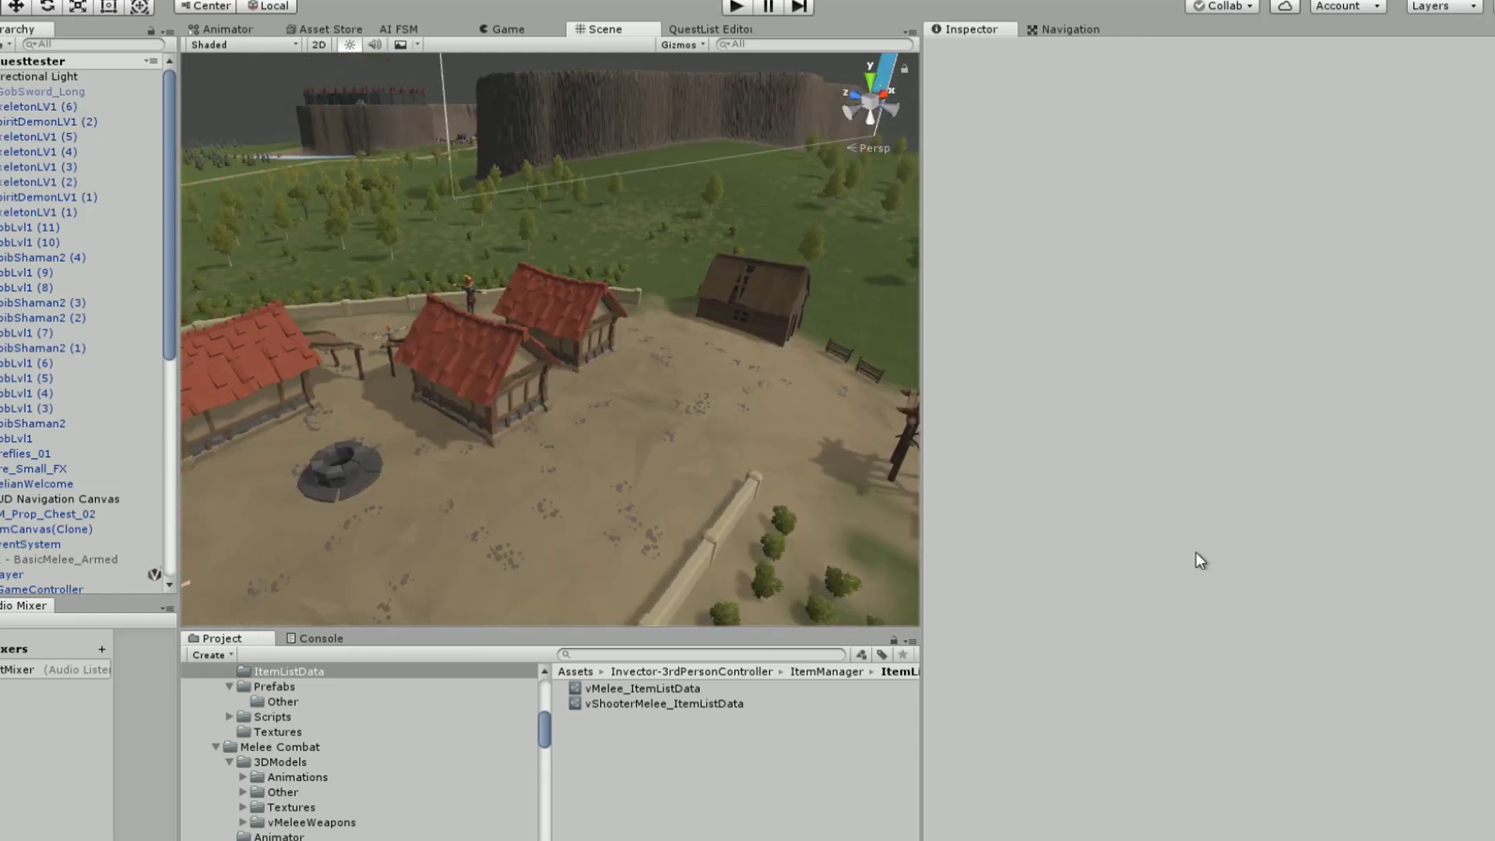